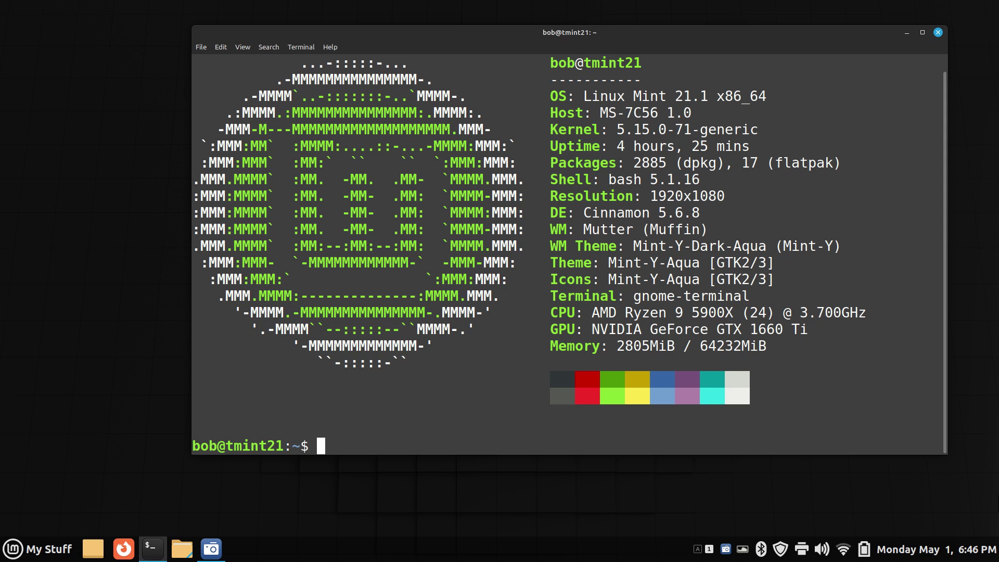
# Step: Review the neofetch output in the terminal, highlight the screen resolution value, and close the terminal
pyautogui.scroll(1, 775, 286)
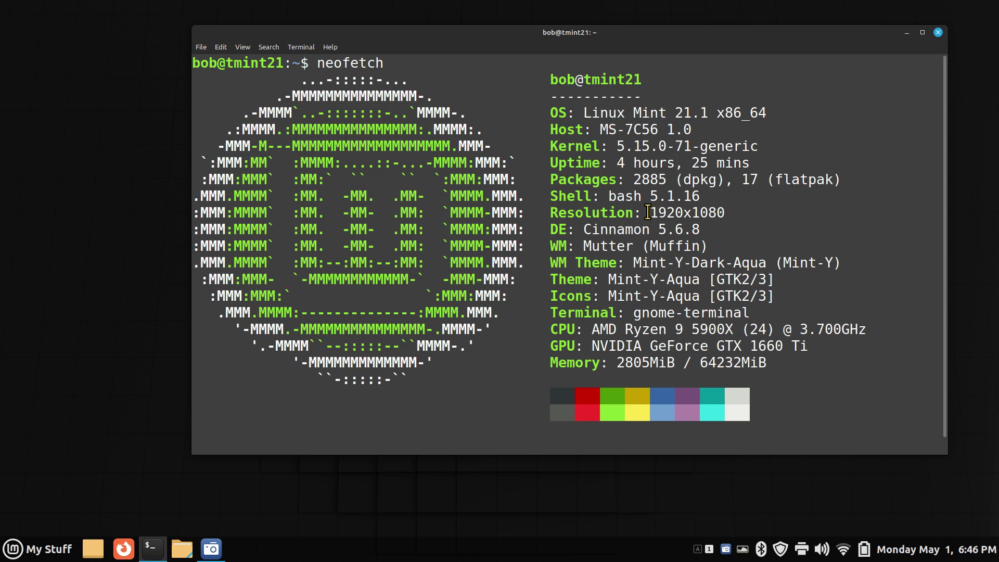
pyautogui.moveTo(650, 211); pyautogui.dragTo(734, 216)
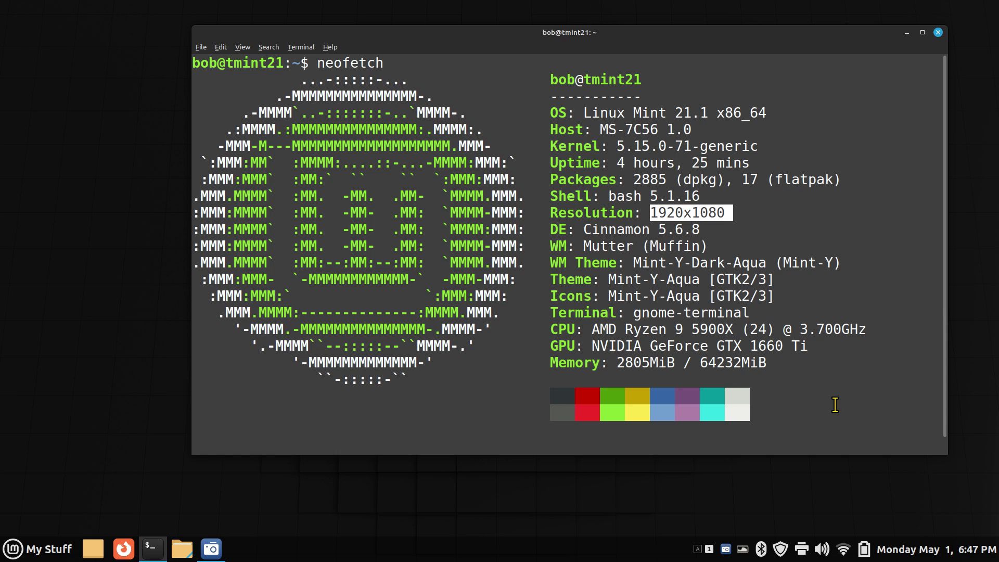
pyautogui.hotkey('alt', 'F4')
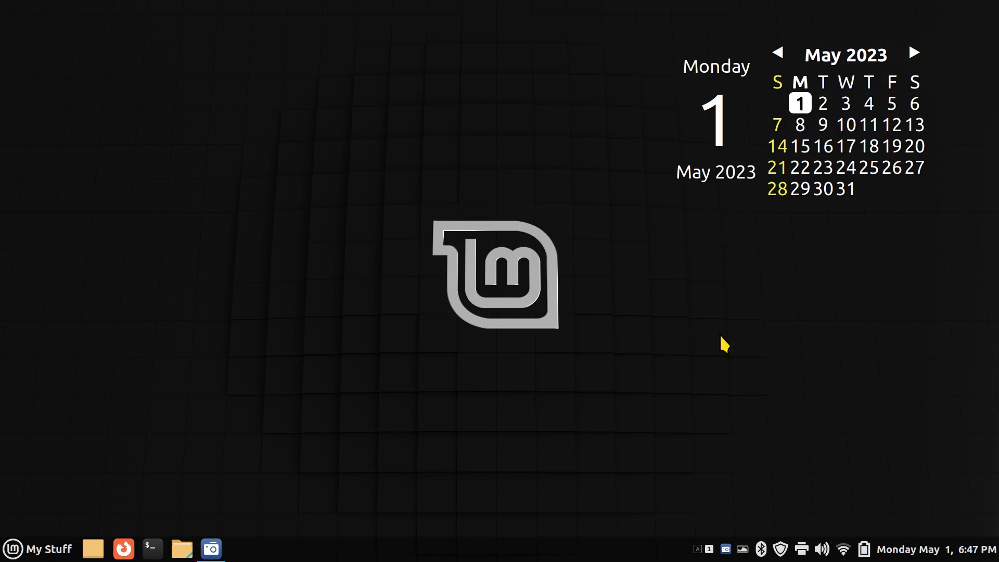
# Step: Switch to Software Manager, view its Flatpak category, and return to the home page
pyautogui.click(23, 550)
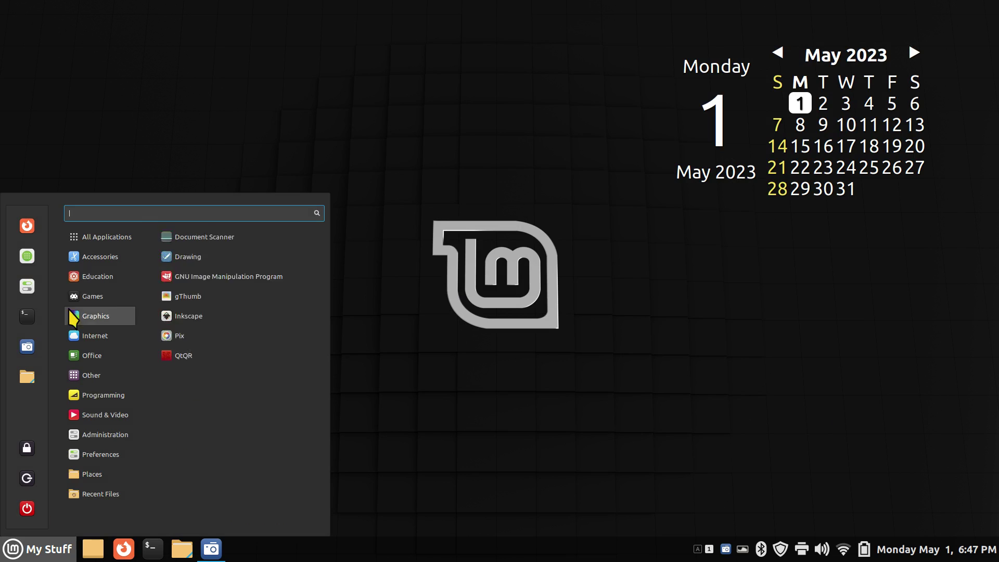
pyautogui.click(25, 257)
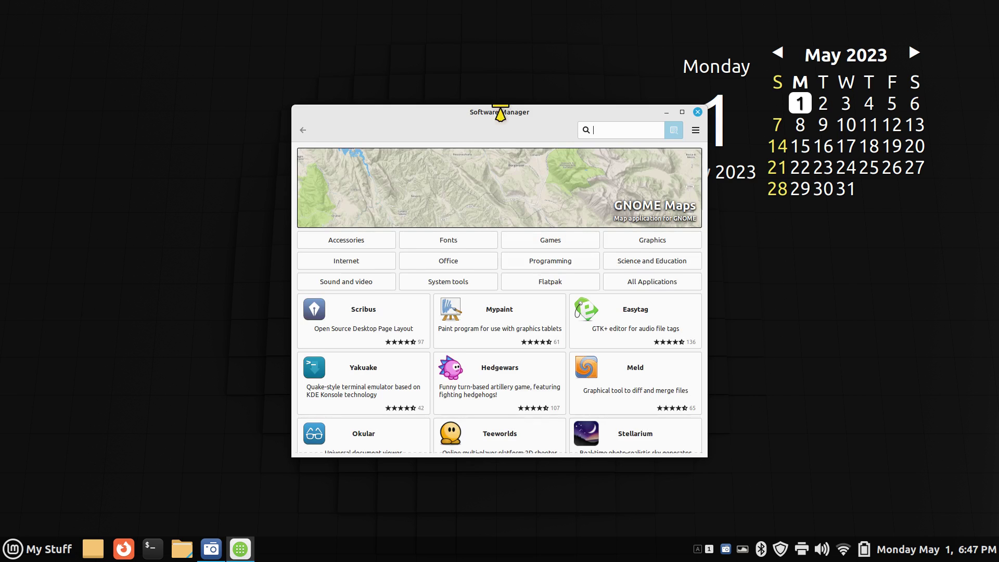
pyautogui.moveTo(448, 126); pyautogui.dragTo(374, 108)
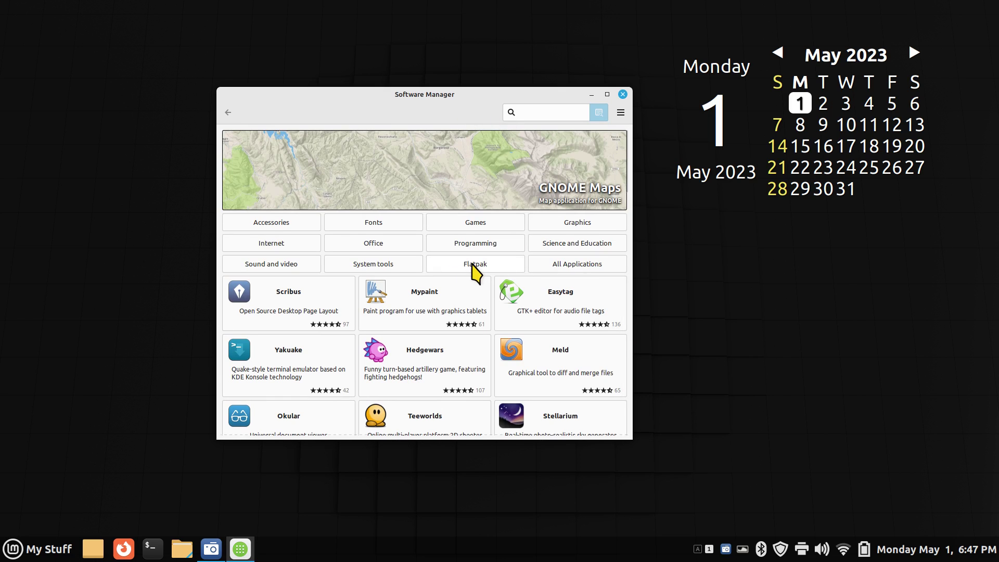
pyautogui.click(474, 265)
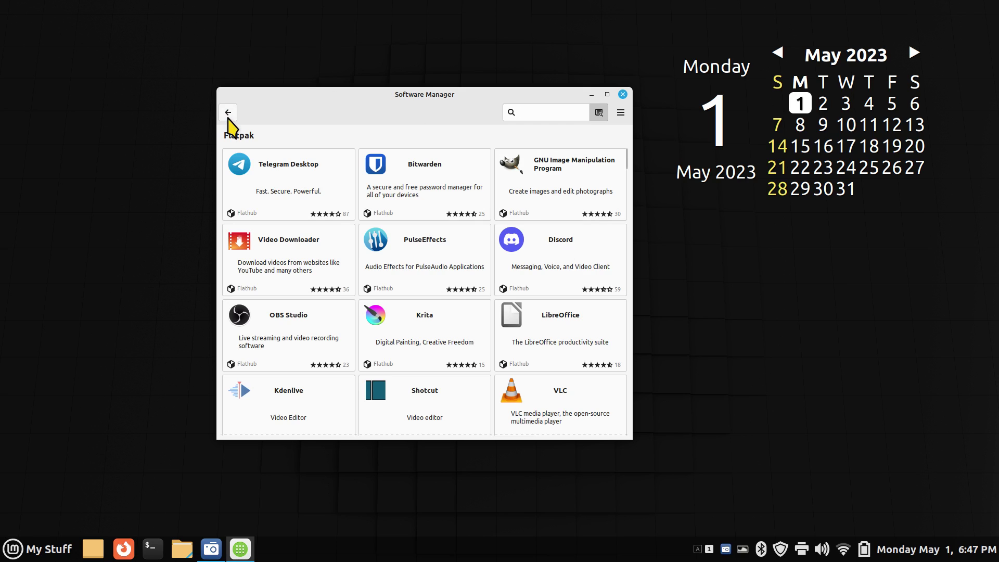
pyautogui.click(227, 112)
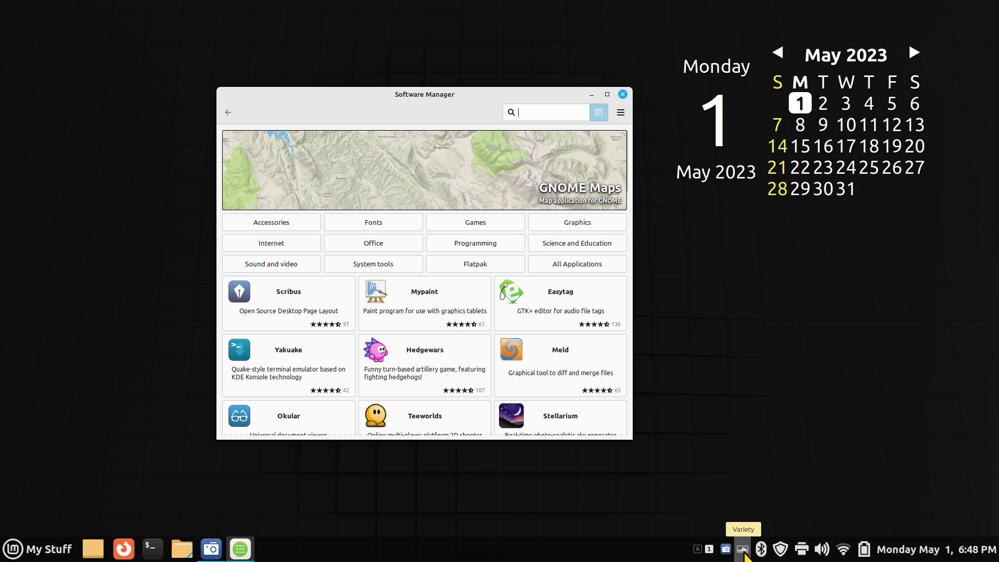
# Step: Copy the application name "Variety" from the wallpaper changer's About window and close that window
pyautogui.click(744, 553)
pyautogui.click(773, 513)
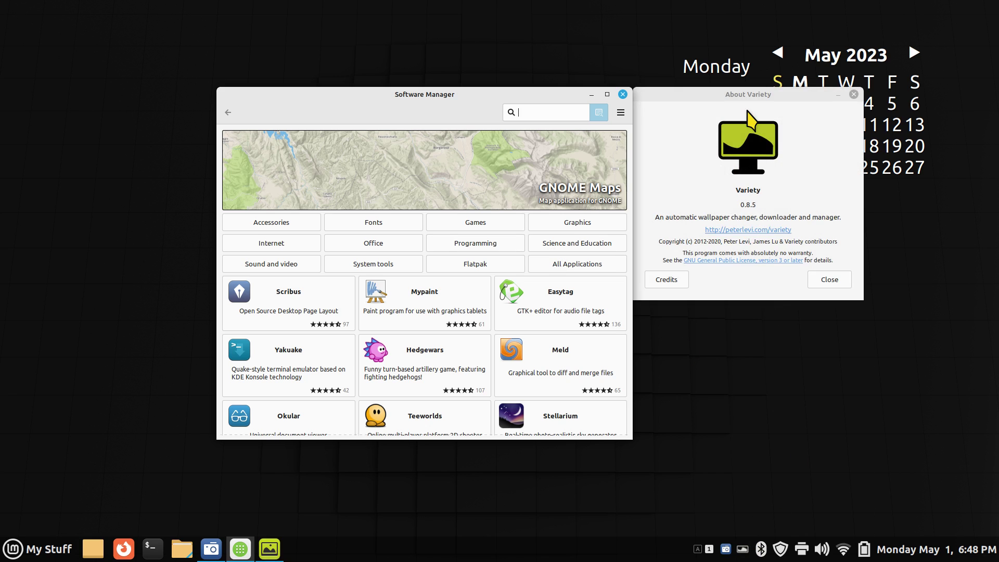
pyautogui.moveTo(703, 94); pyautogui.dragTo(742, 246)
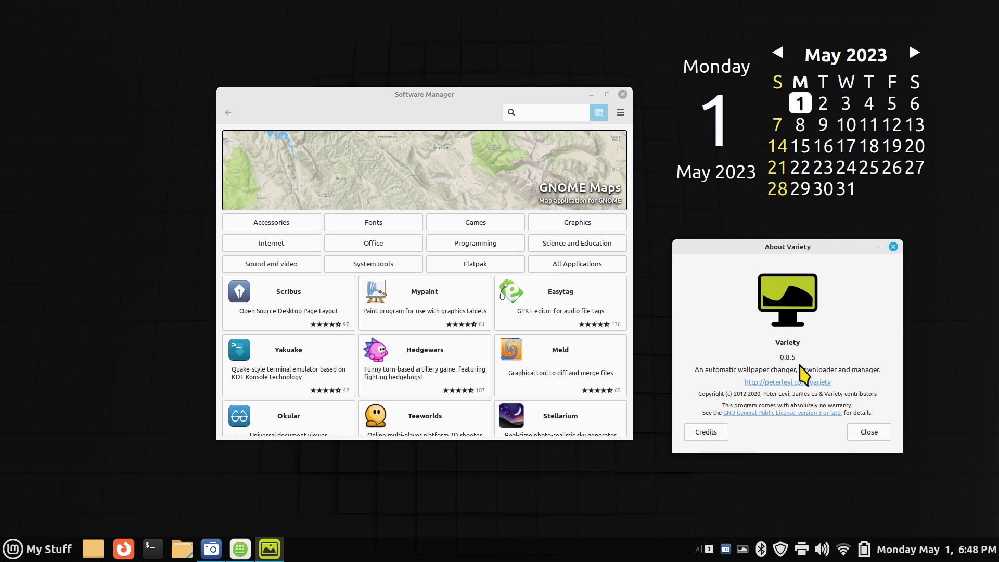
pyautogui.moveTo(773, 342); pyautogui.dragTo(853, 344)
pyautogui.rightClick(788, 342)
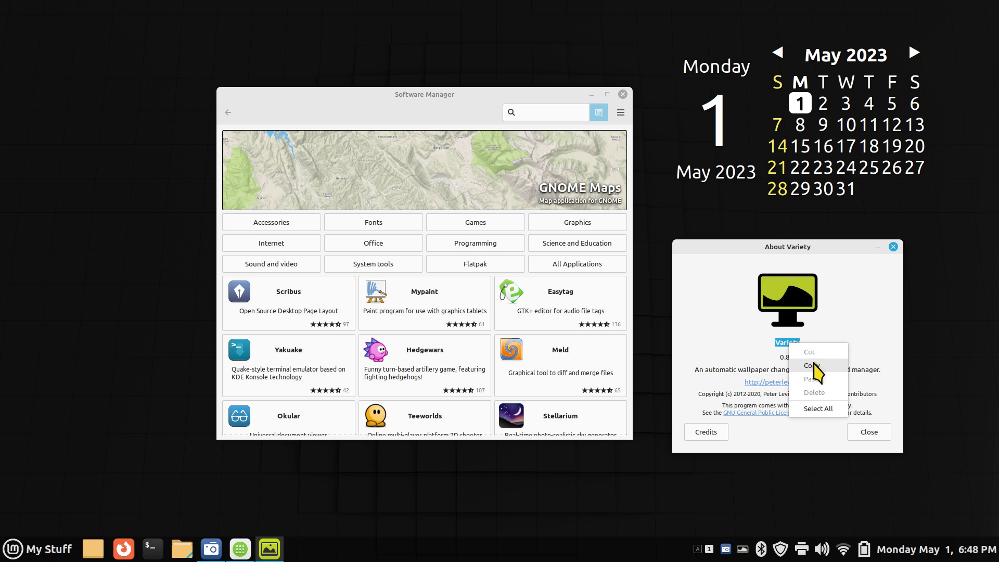
pyautogui.click(814, 366)
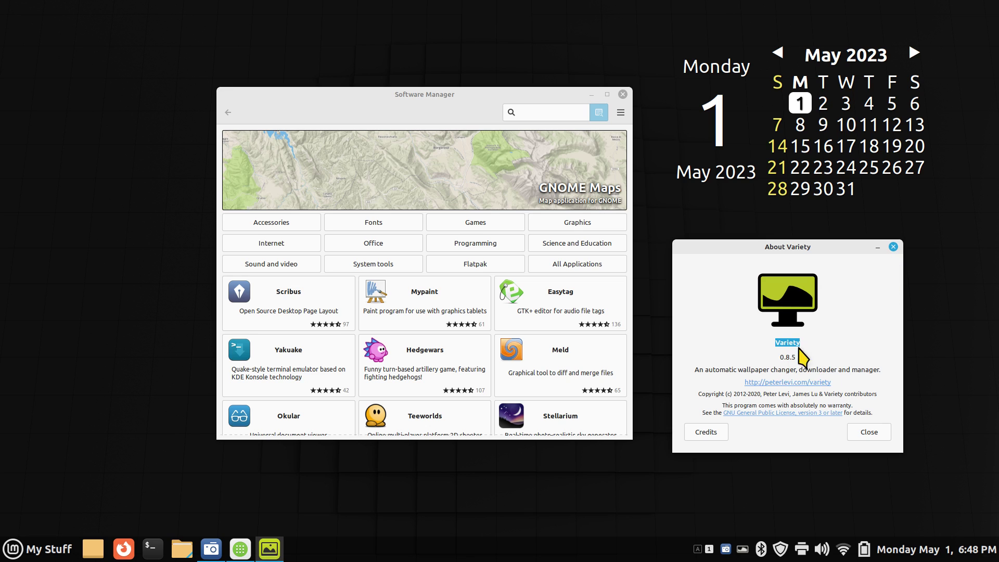
pyautogui.click(893, 247)
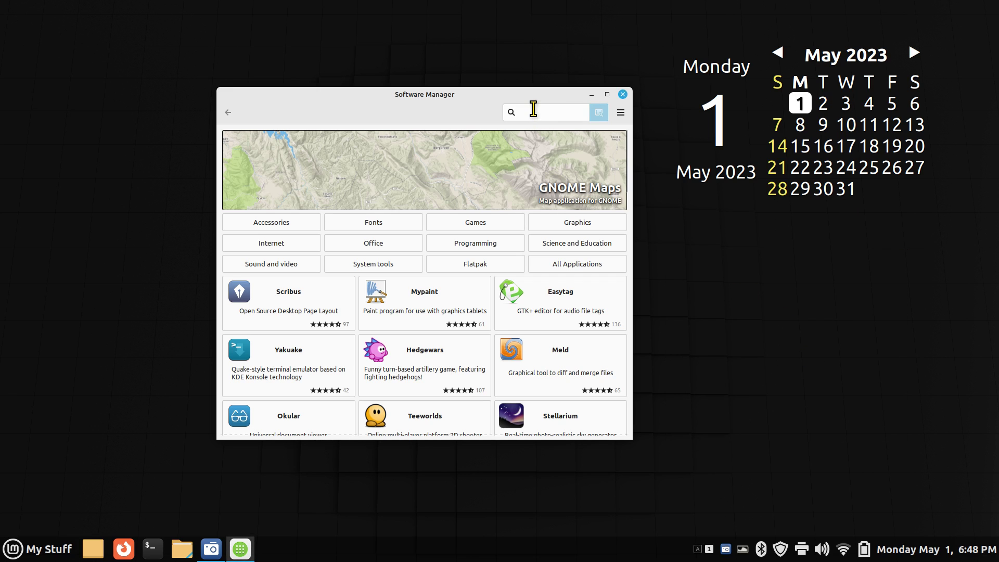
# Step: Search Software Manager for "Variety", view the wallpaper changer's details page, and close Software Manager
pyautogui.rightClick(534, 109)
pyautogui.click(561, 141)
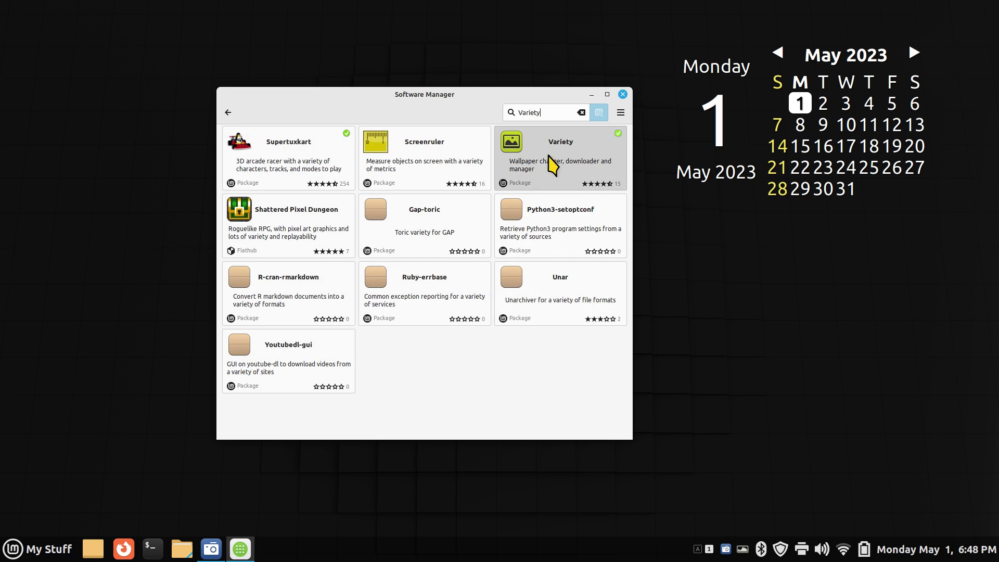
pyautogui.click(552, 165)
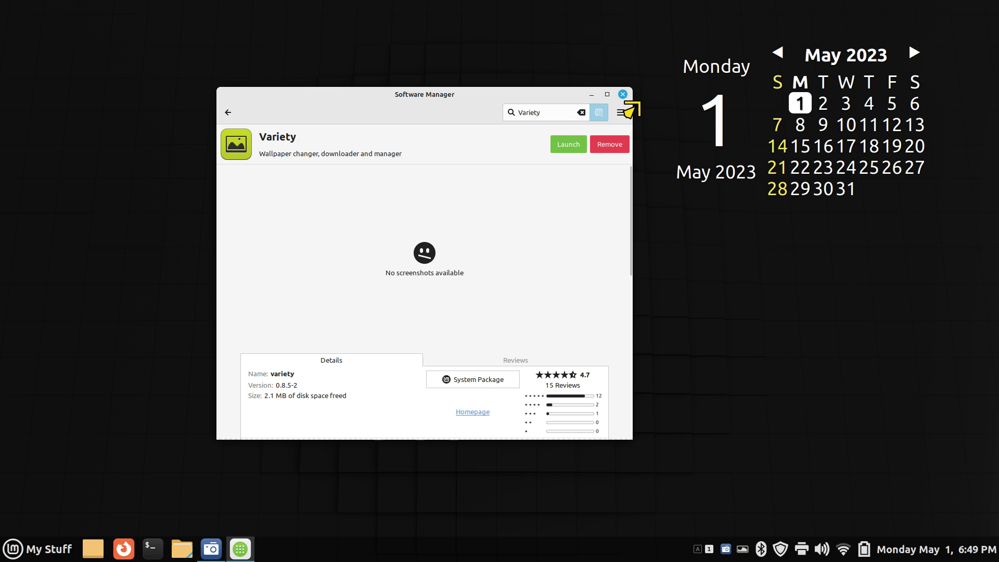
pyautogui.click(622, 95)
# Step: Switch to Synaptic Package Manager, authenticating with the account password
pyautogui.click(56, 555)
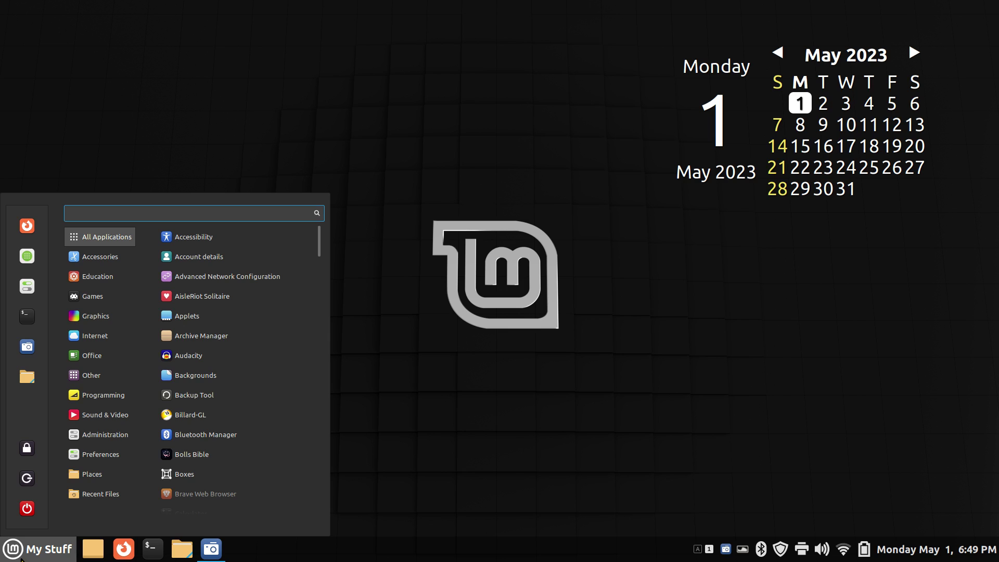
pyautogui.write('sy')
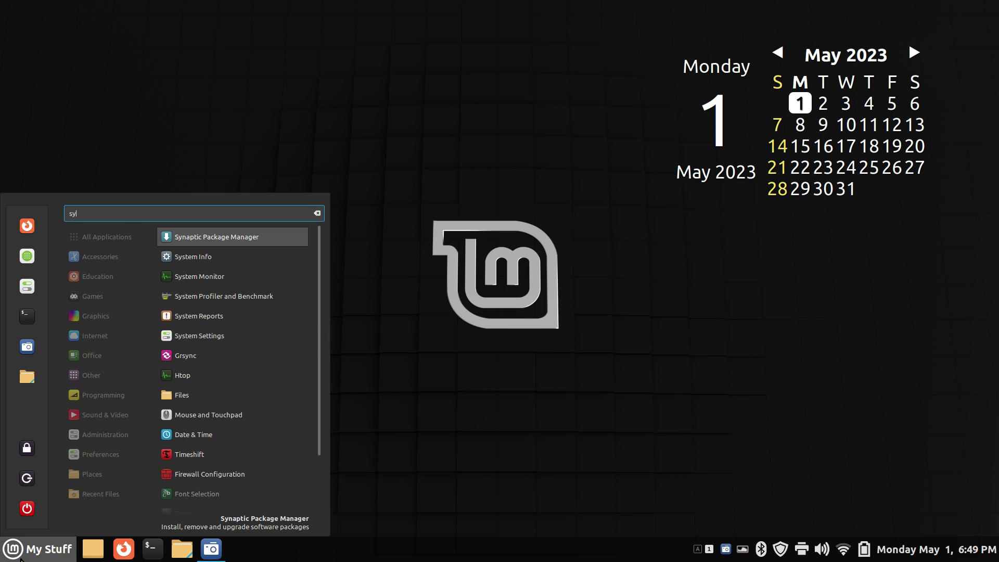
pyautogui.click(241, 237)
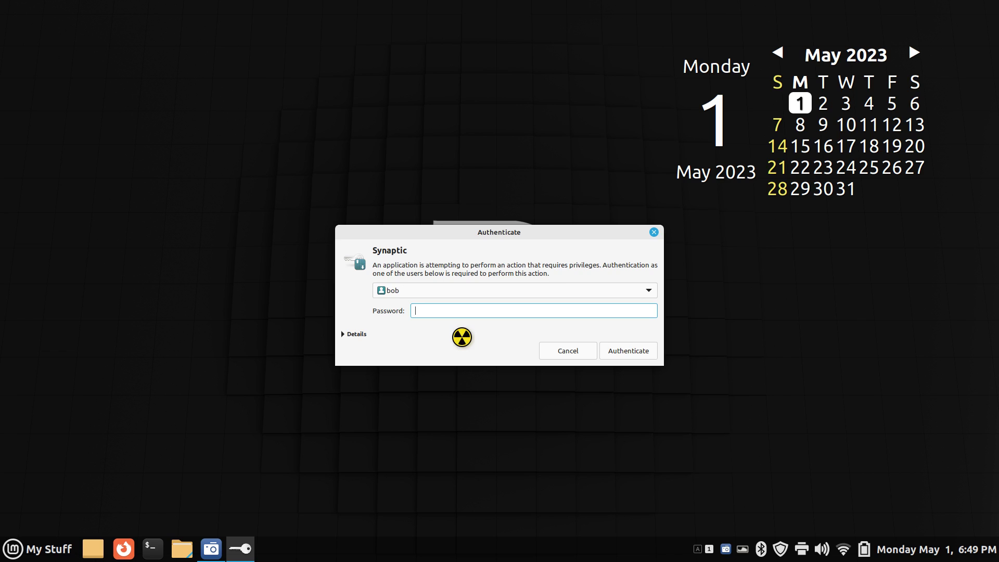
pyautogui.write('••••••••••')
pyautogui.press('Return')
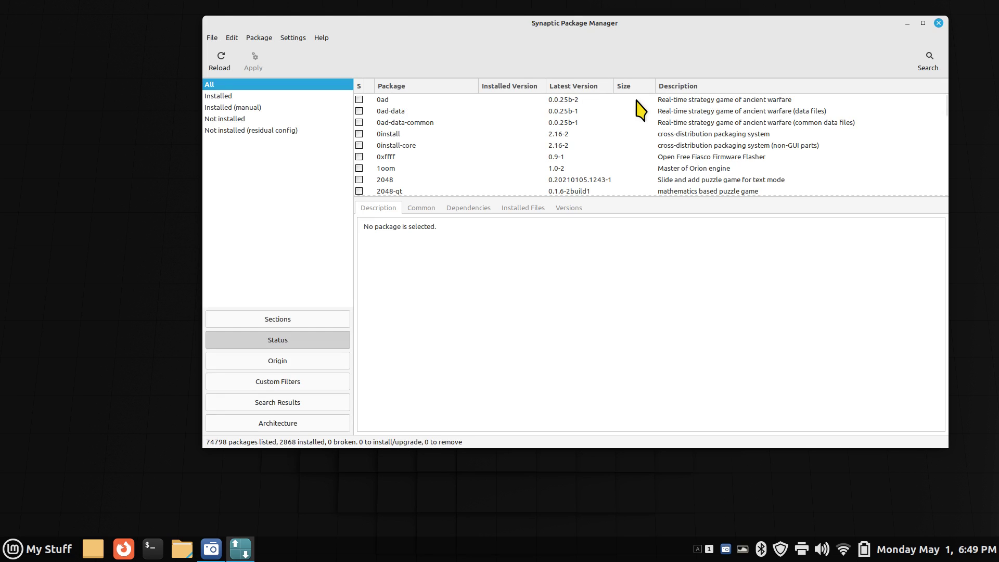
# Step: Search the packages by name for "Variety" and select the variety package to show its description
pyautogui.click(929, 63)
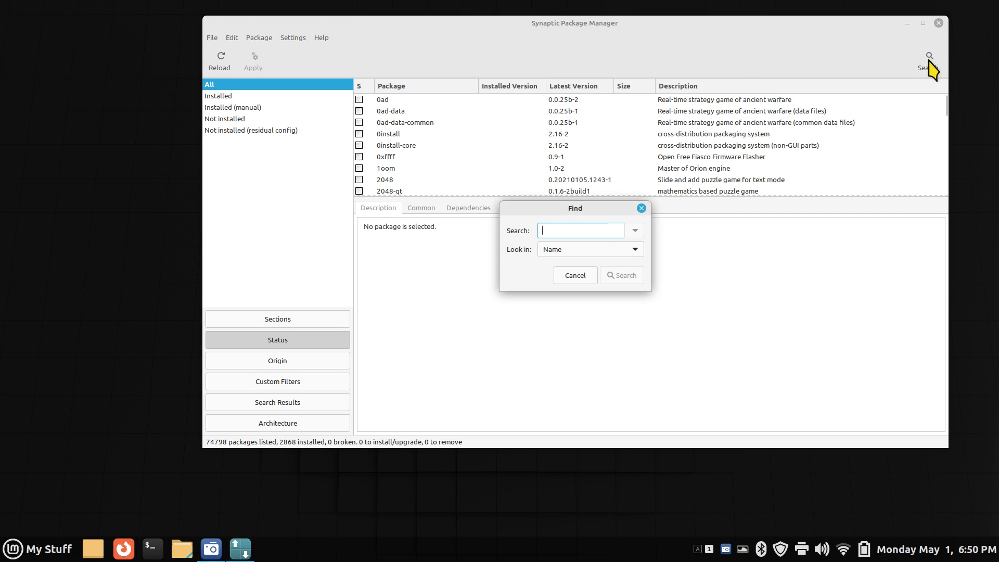
pyautogui.rightClick(549, 230)
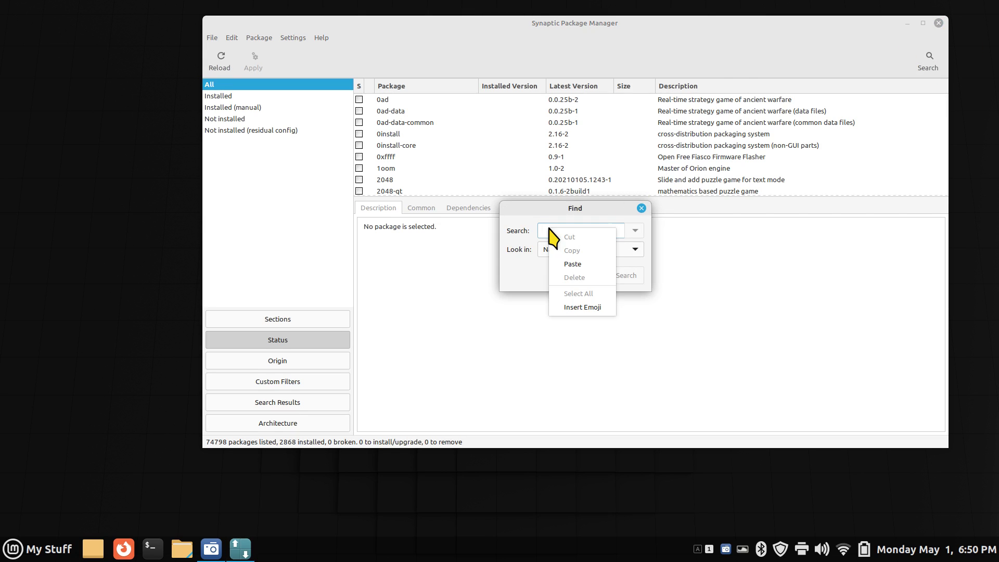
pyautogui.click(573, 264)
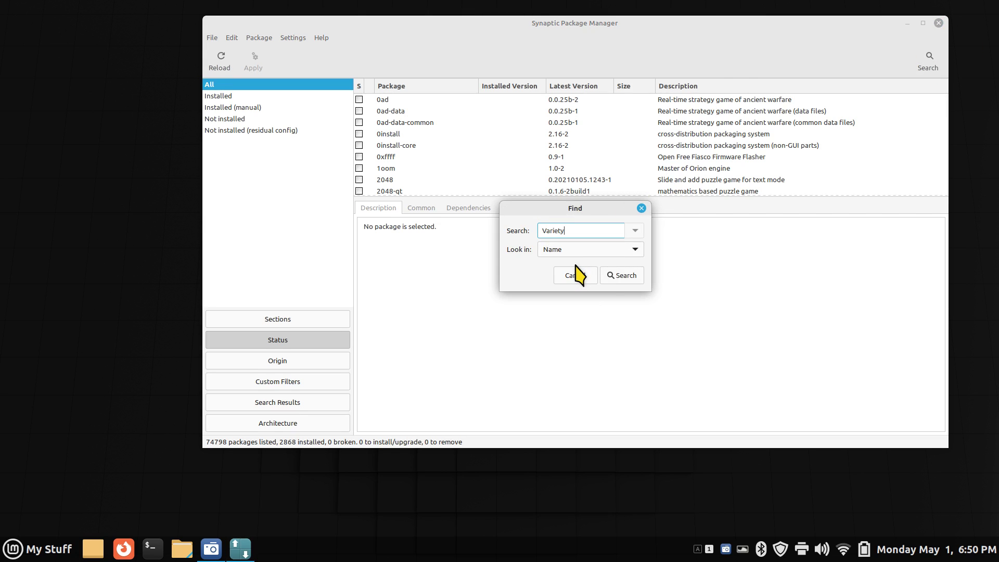
pyautogui.click(639, 248)
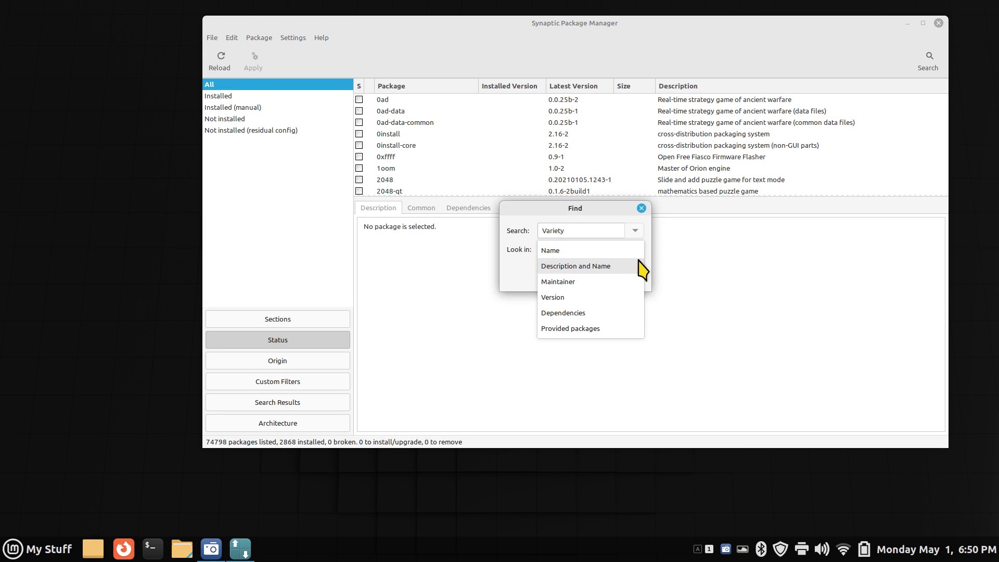
pyautogui.click(643, 251)
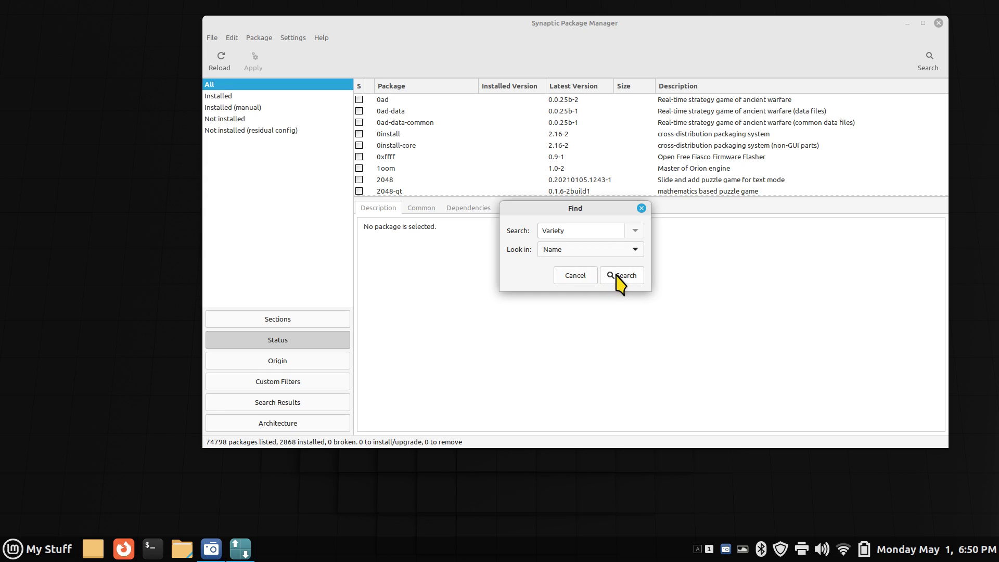
pyautogui.click(609, 276)
pyautogui.click(374, 98)
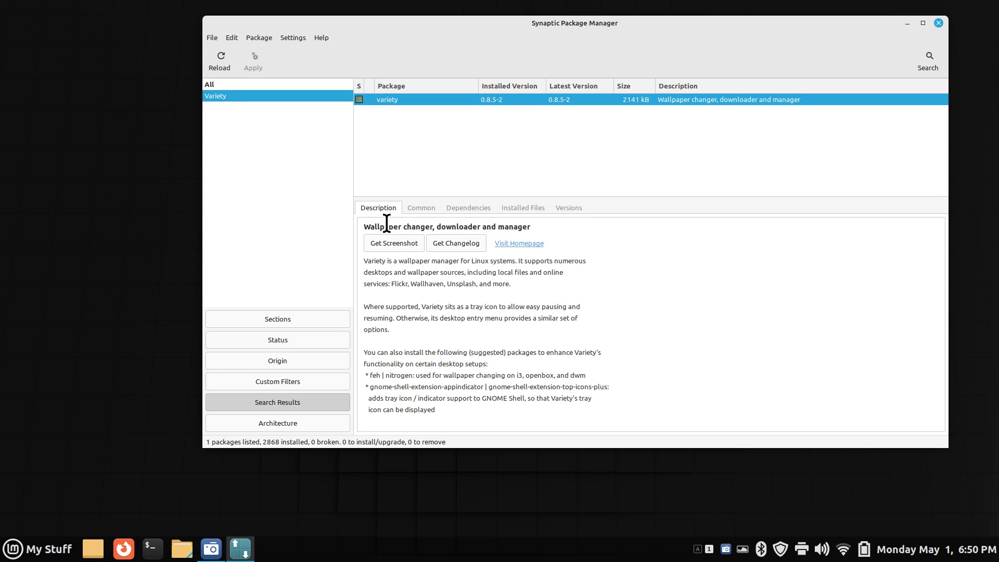
# Step: View the variety package's screenshot and close it
pyautogui.click(391, 244)
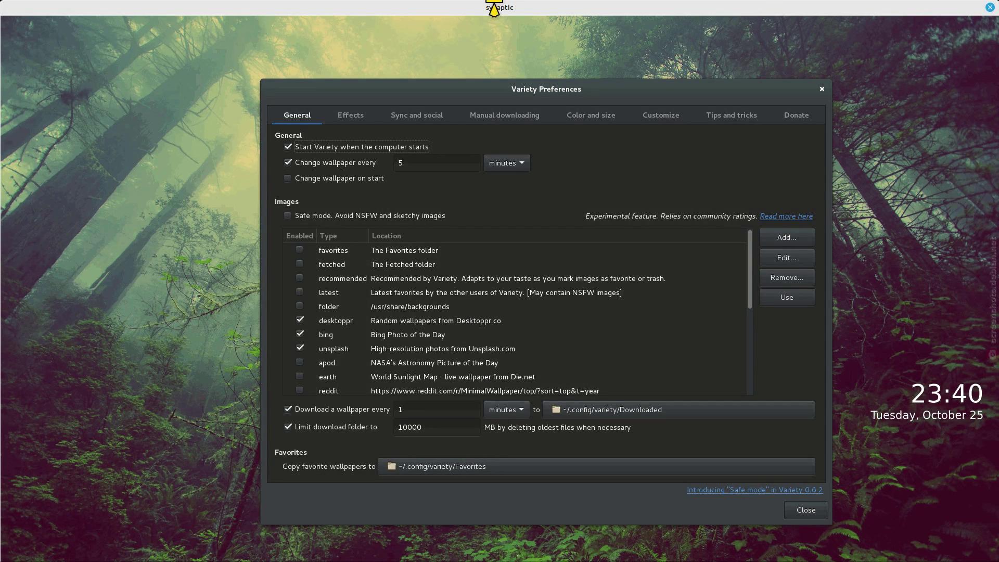
pyautogui.click(990, 7)
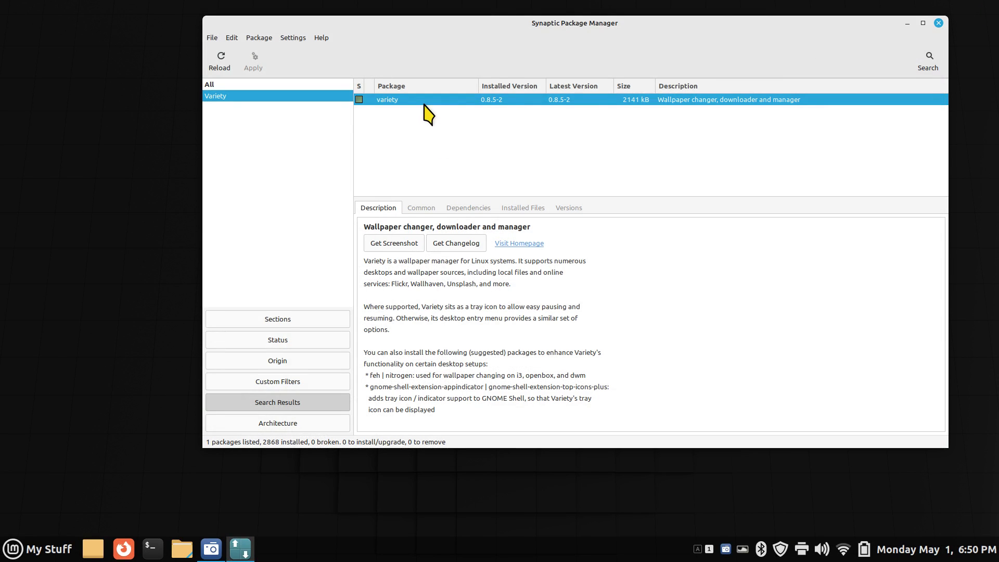
pyautogui.click(15, 549)
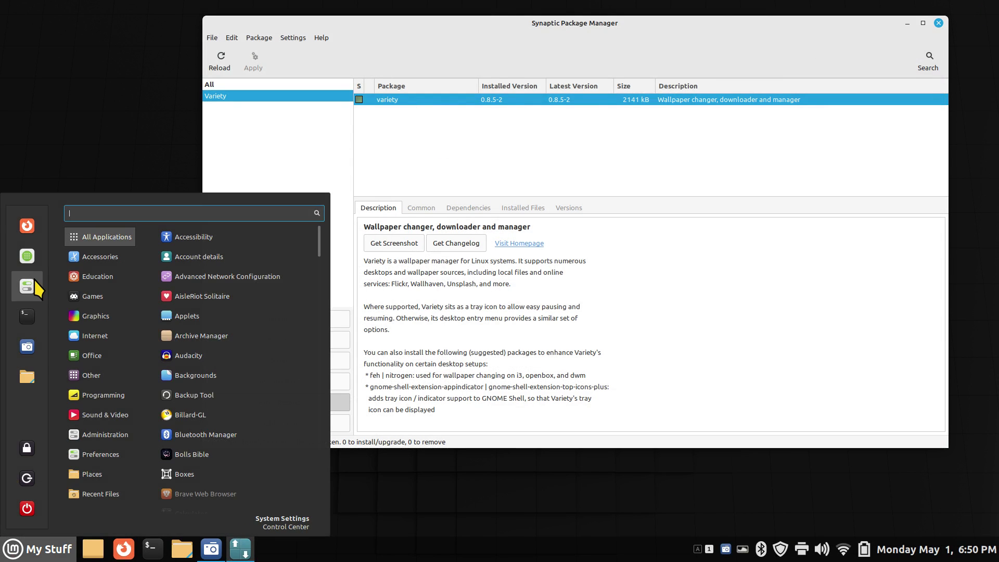
pyautogui.click(602, 135)
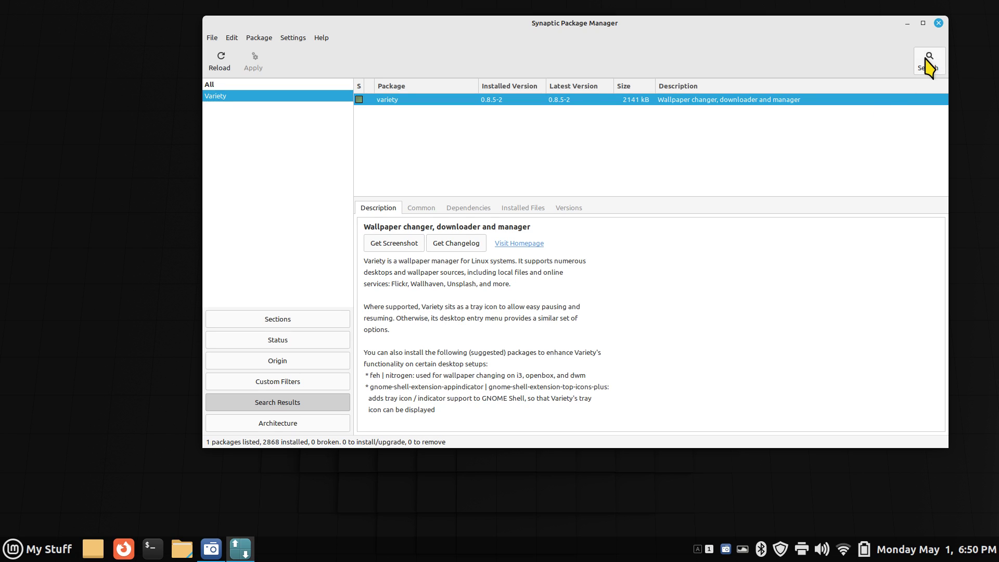
# Step: Review the variety package's common properties, dependencies, installed files and versions, and return to its description
pyautogui.click(422, 209)
pyautogui.click(468, 209)
pyautogui.click(523, 208)
pyautogui.click(568, 208)
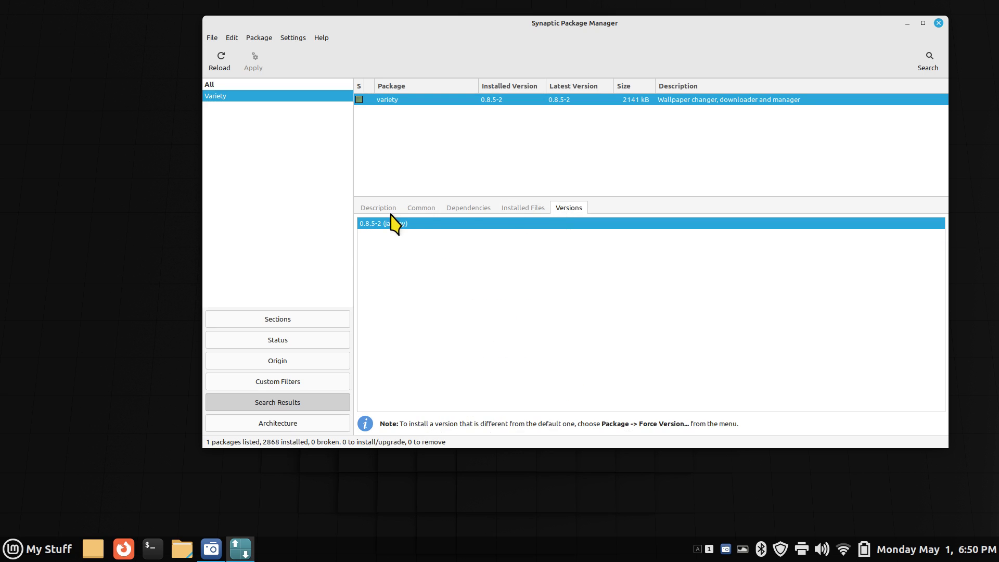
pyautogui.click(379, 207)
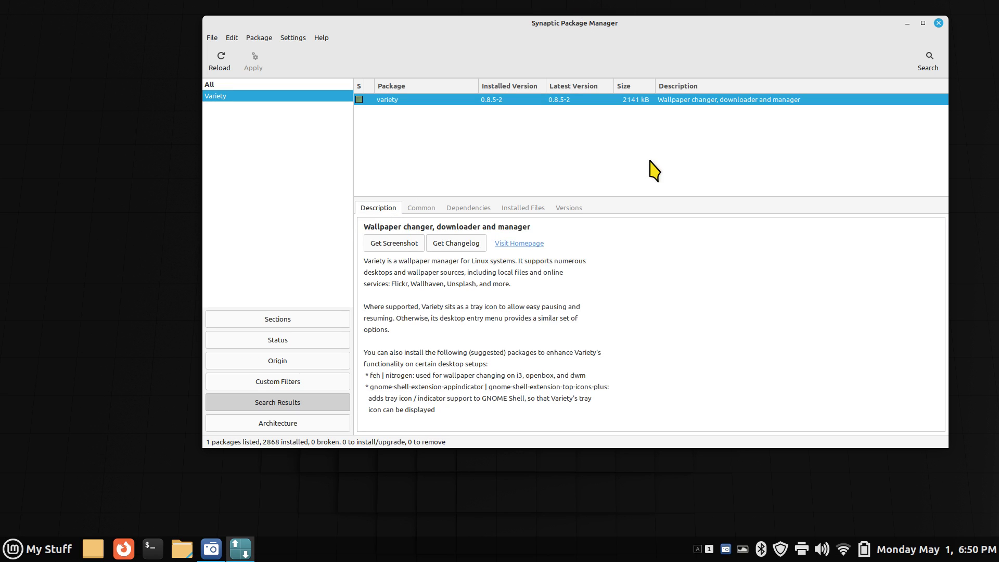
# Step: View the contents page of the Synaptic Package Manager manual, highlight the program name in its title, and close the manual
pyautogui.click(322, 38)
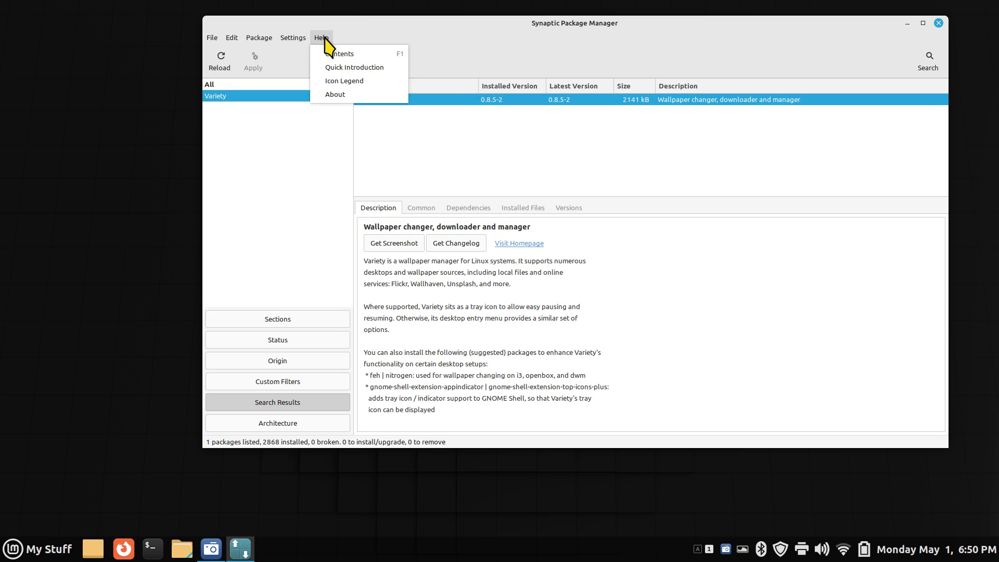
pyautogui.click(335, 54)
pyautogui.moveTo(260, 40); pyautogui.dragTo(425, 75)
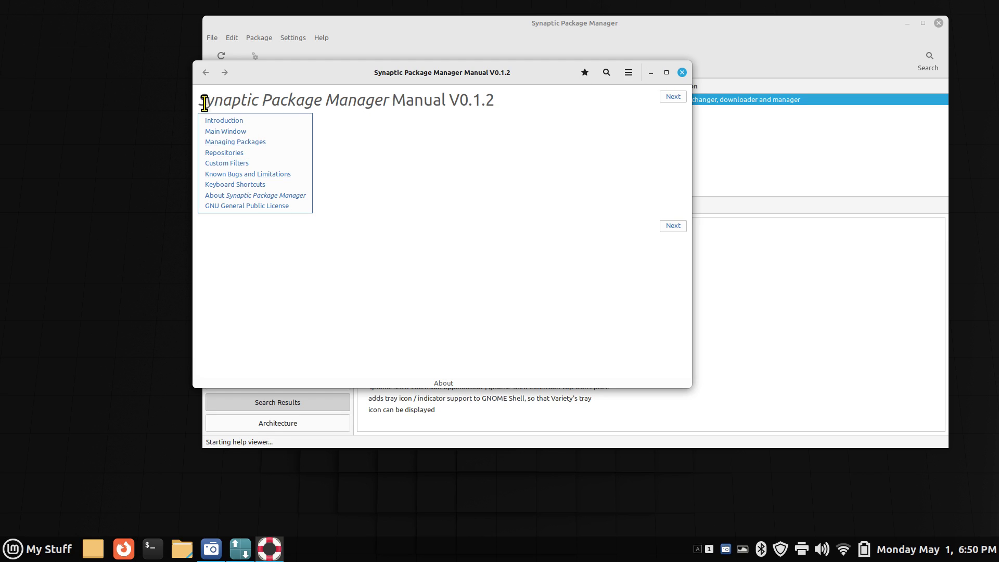
pyautogui.moveTo(198, 100); pyautogui.dragTo(390, 99)
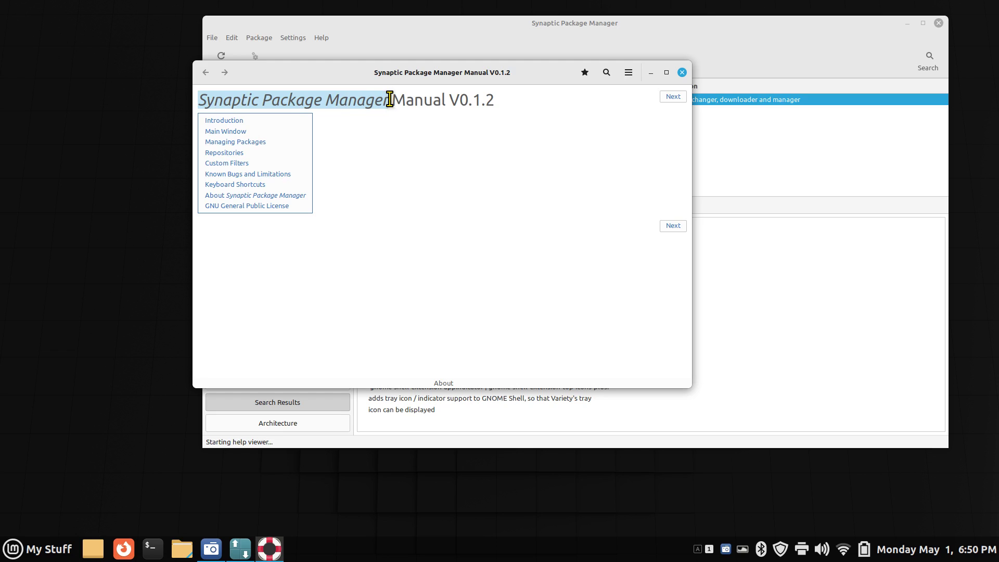
pyautogui.click(682, 72)
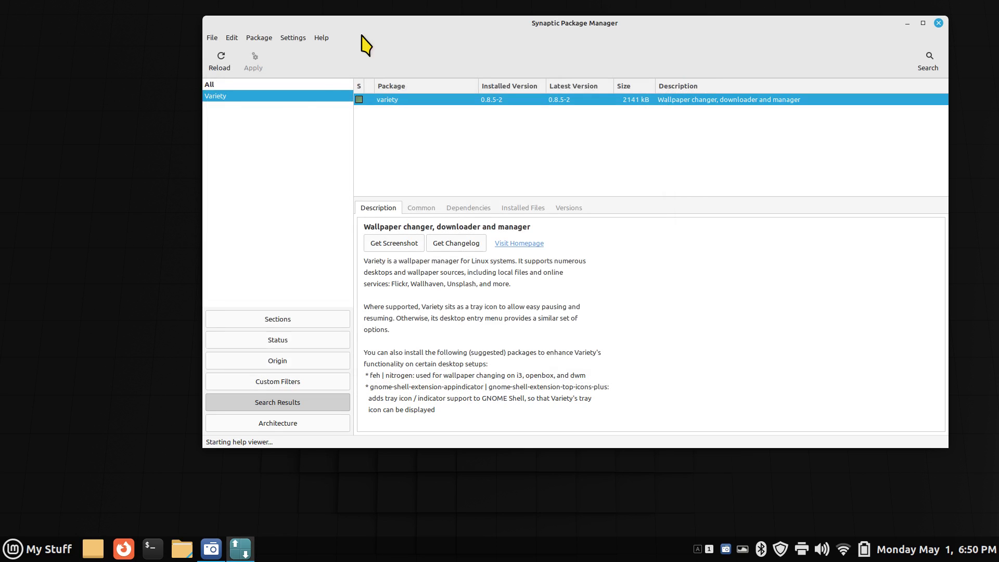
# Step: View the Quick Introduction and the Icon Legend of package statuses, closing each one after viewing
pyautogui.click(321, 38)
pyautogui.click(344, 63)
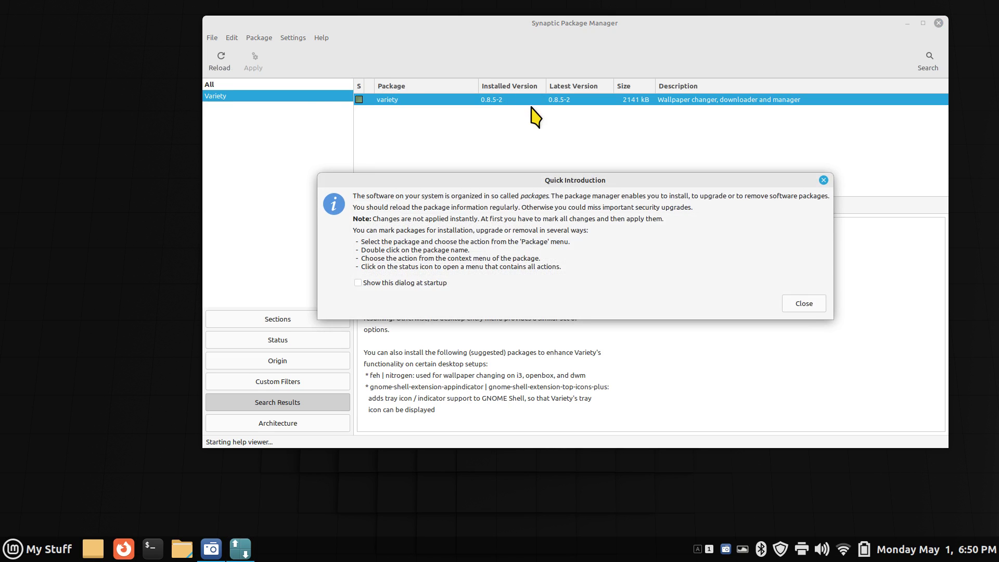
pyautogui.click(823, 180)
pyautogui.click(321, 37)
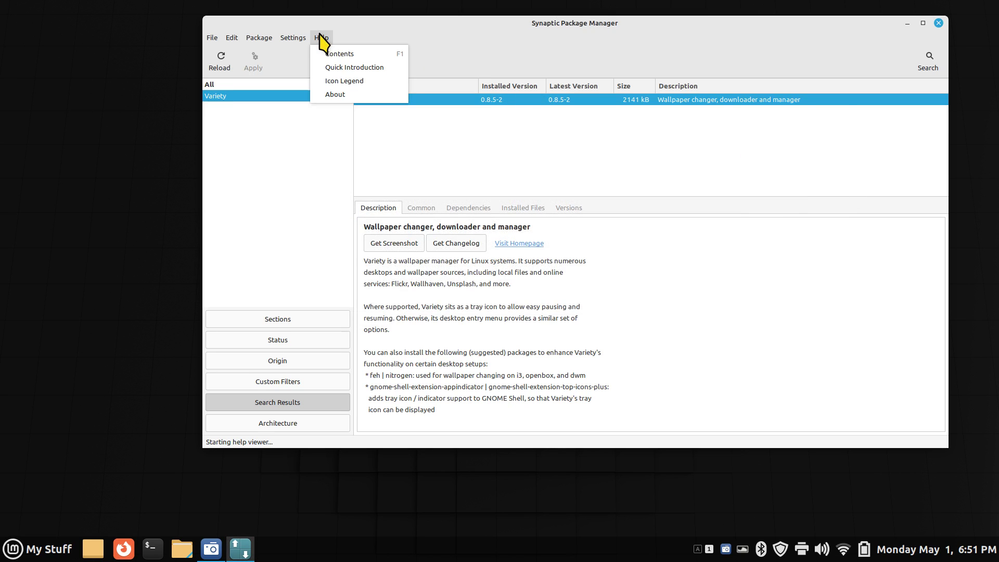
pyautogui.click(343, 82)
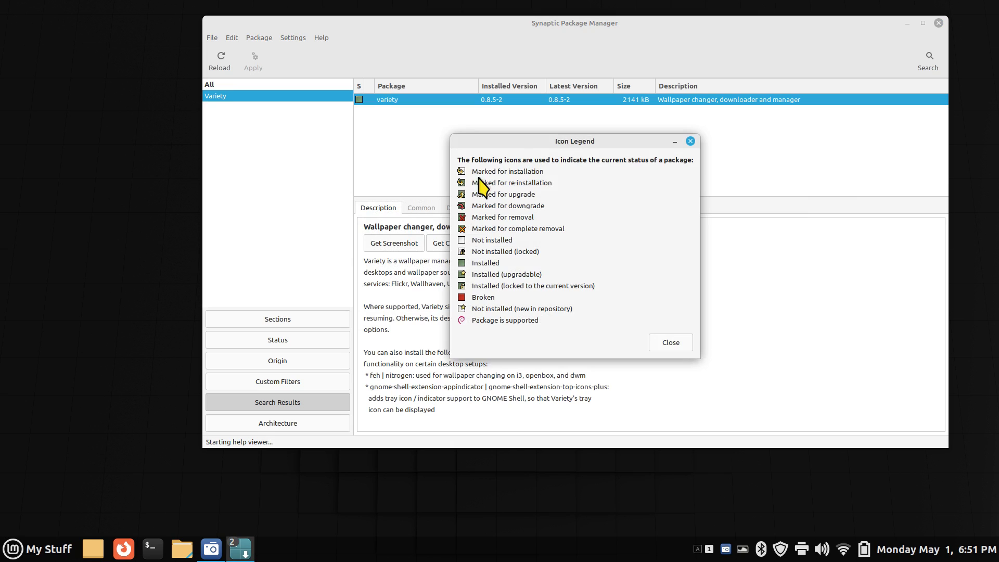
pyautogui.click(689, 142)
# Step: View the About Synaptic information, moving its dialog aside, and close it
pyautogui.click(321, 38)
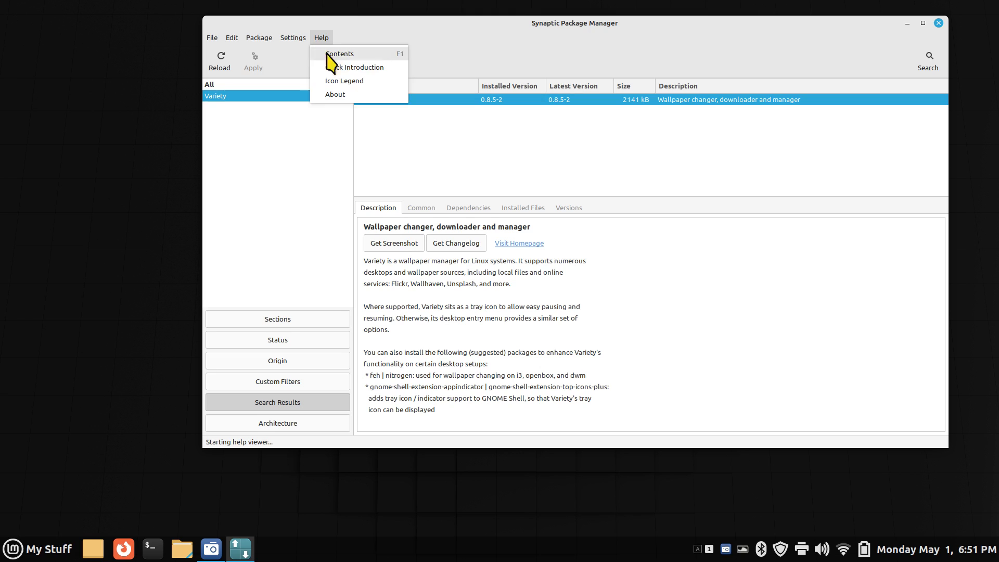
pyautogui.click(352, 94)
pyautogui.moveTo(557, 165); pyautogui.dragTo(613, 116)
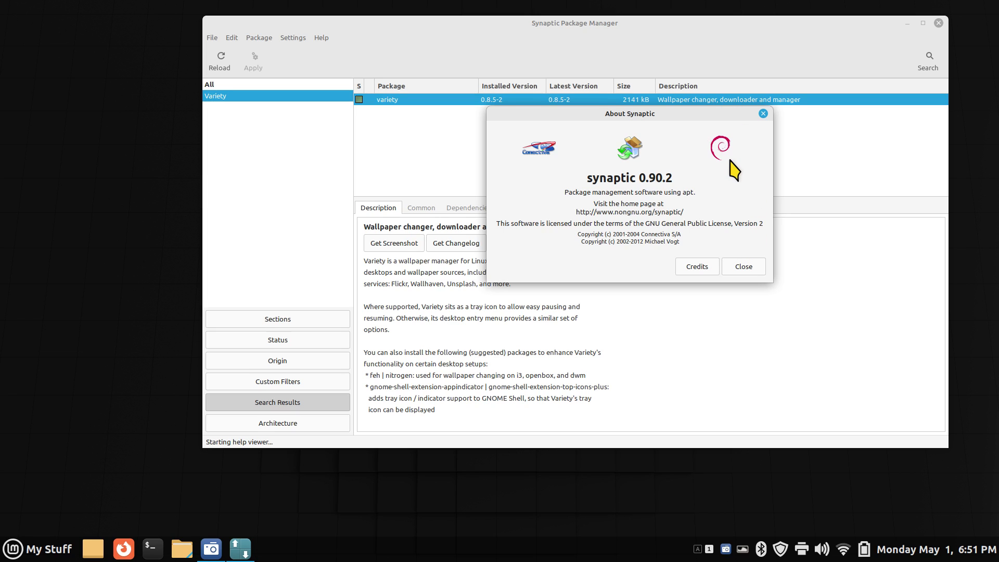
pyautogui.click(743, 268)
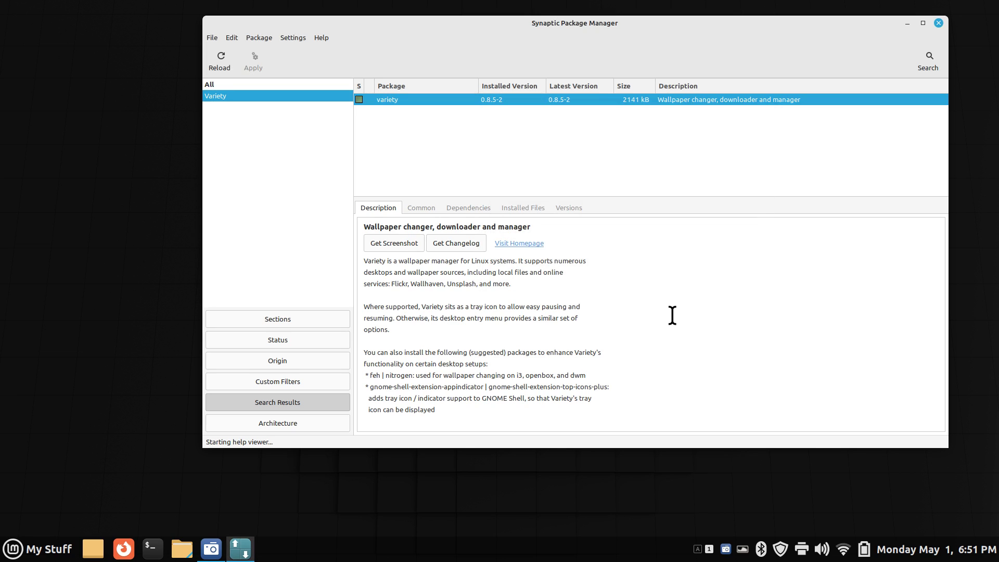
# Step: List the packages by status and by section, and review variety's common properties, dependencies, installed files and versions before returning to its description
pyautogui.click(270, 343)
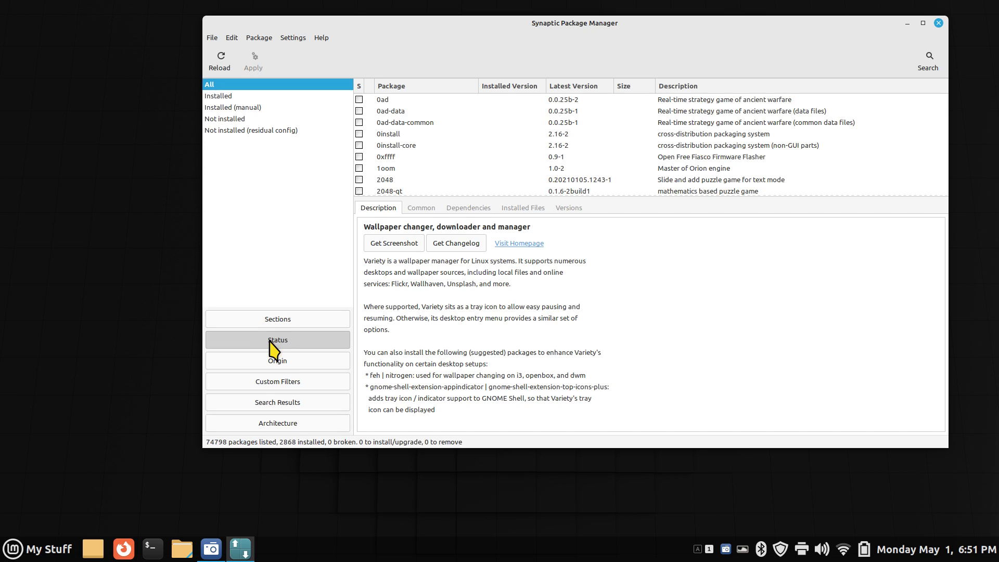
pyautogui.click(274, 319)
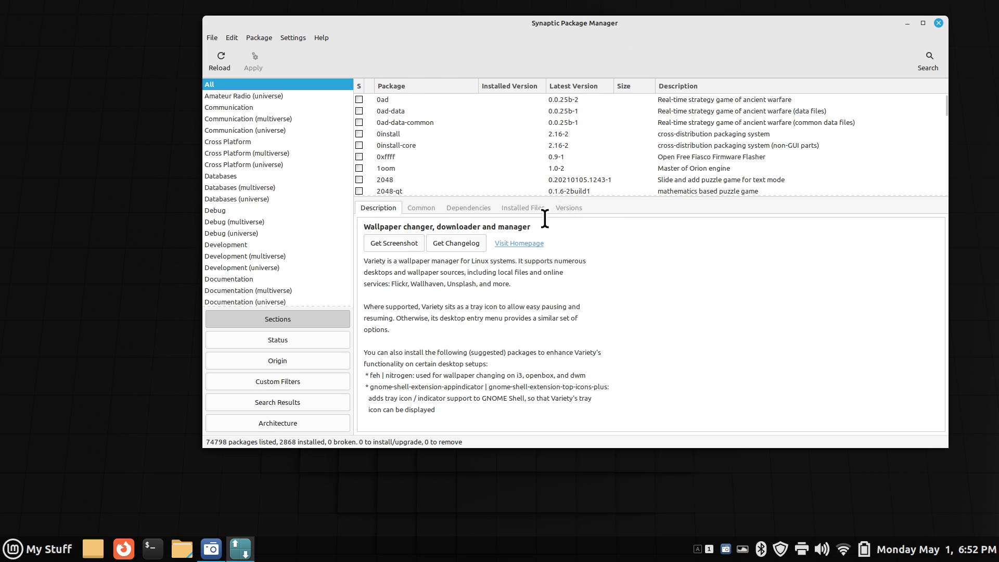
pyautogui.click(420, 208)
pyautogui.click(468, 209)
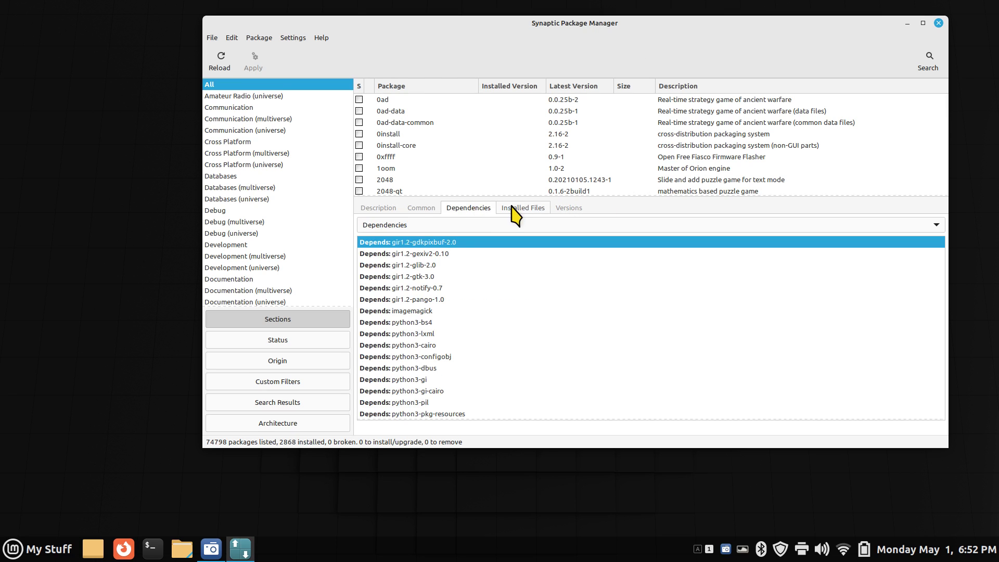
pyautogui.click(522, 208)
pyautogui.click(566, 209)
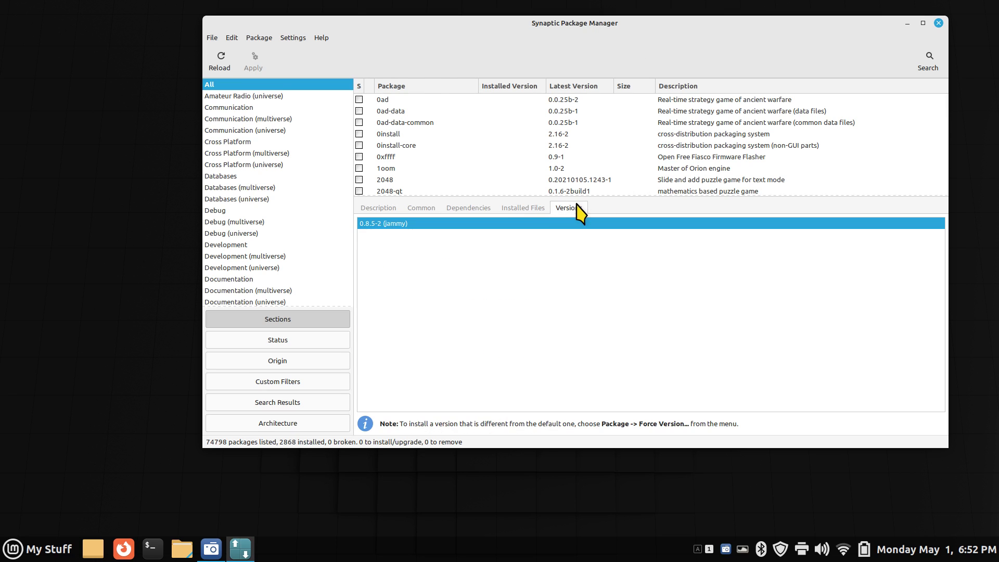
pyautogui.click(377, 209)
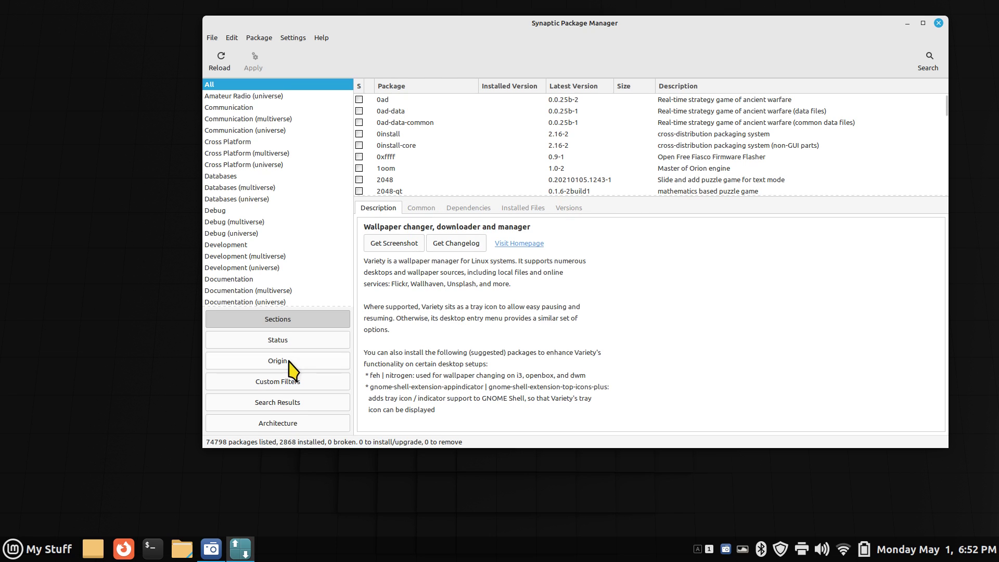
# Step: Filter the packages by status to Installed and browse the list of installed packages
pyautogui.click(291, 339)
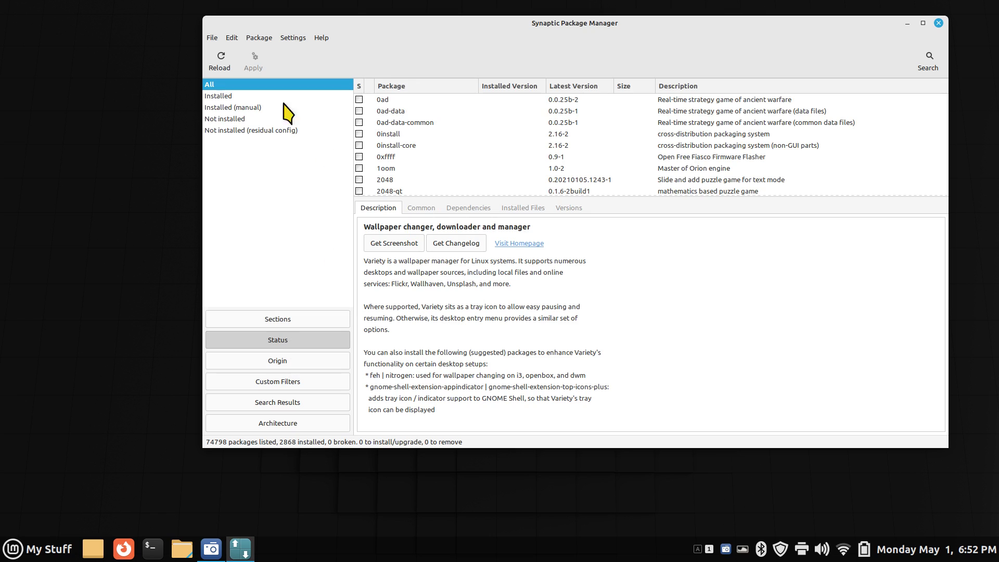
pyautogui.click(237, 95)
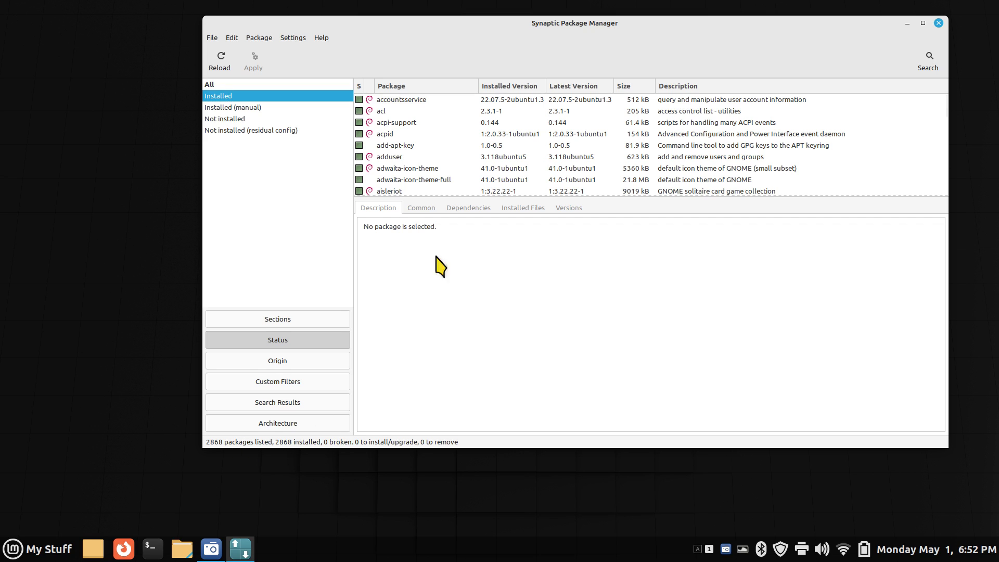
pyautogui.scroll(-5, 531, 139)
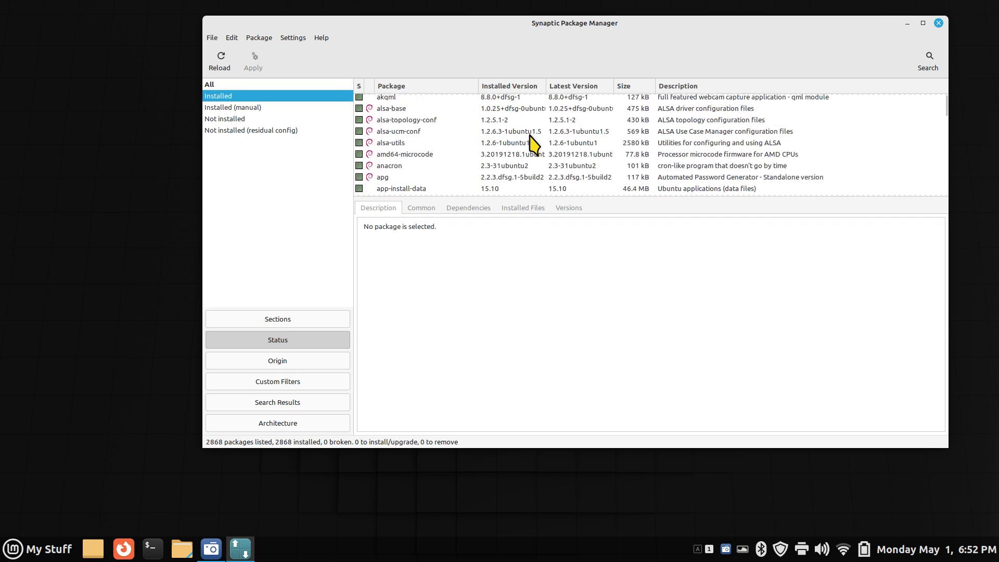
pyautogui.scroll(5, 531, 138)
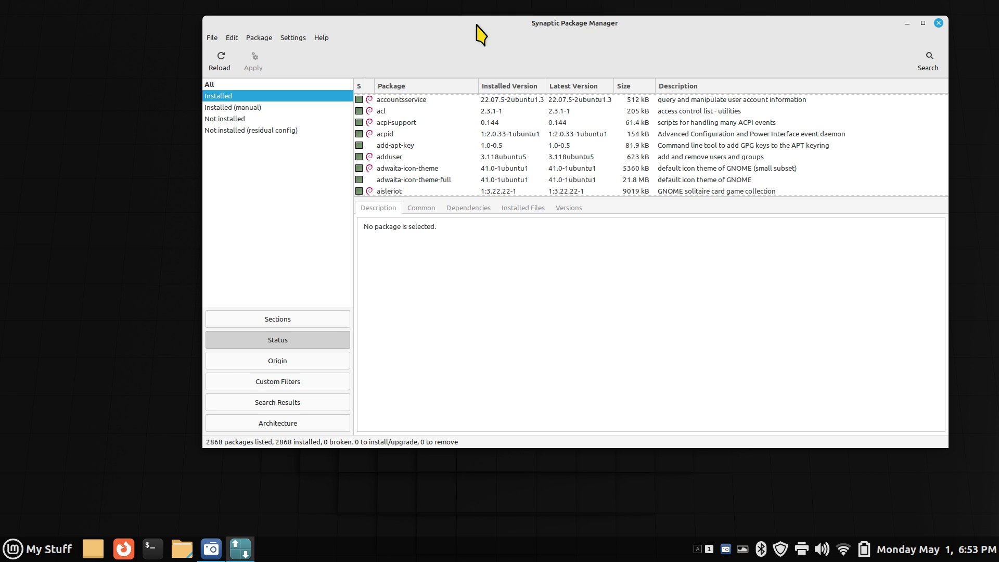
# Step: Open Software Manager, view its Flatpak category, and close it
pyautogui.click(36, 549)
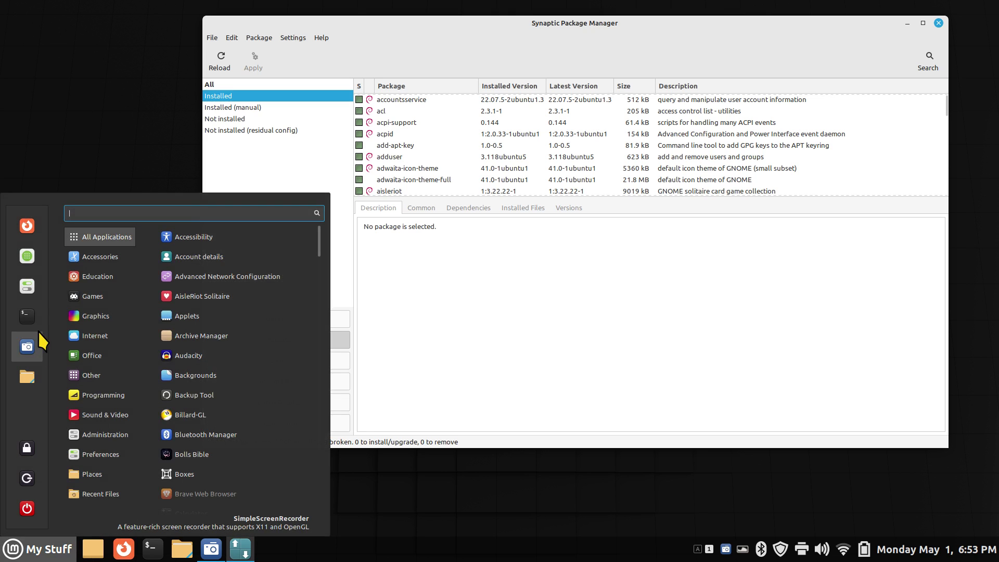
pyautogui.click(28, 256)
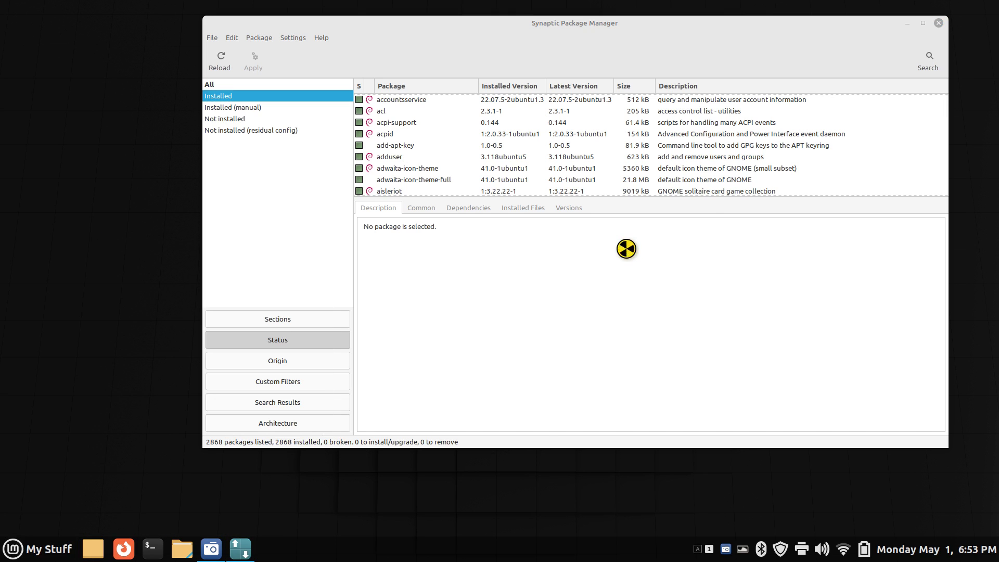
pyautogui.click(549, 281)
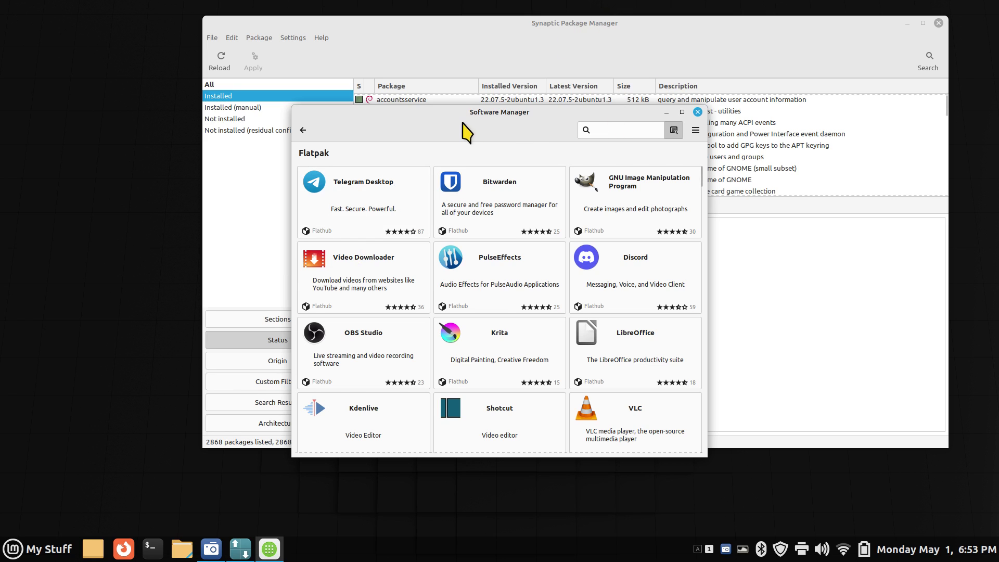
pyautogui.moveTo(458, 120); pyautogui.dragTo(457, 159)
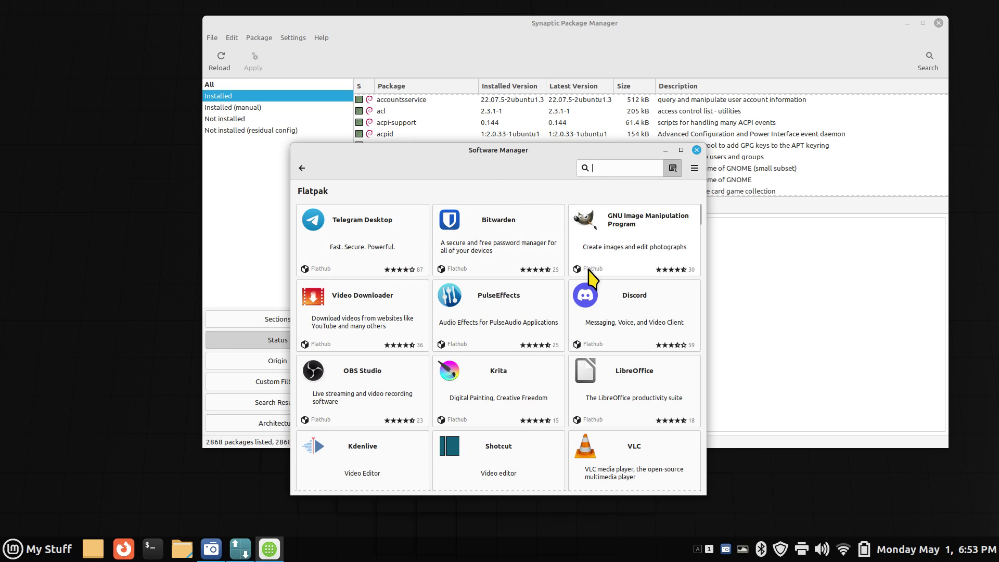
pyautogui.click(696, 150)
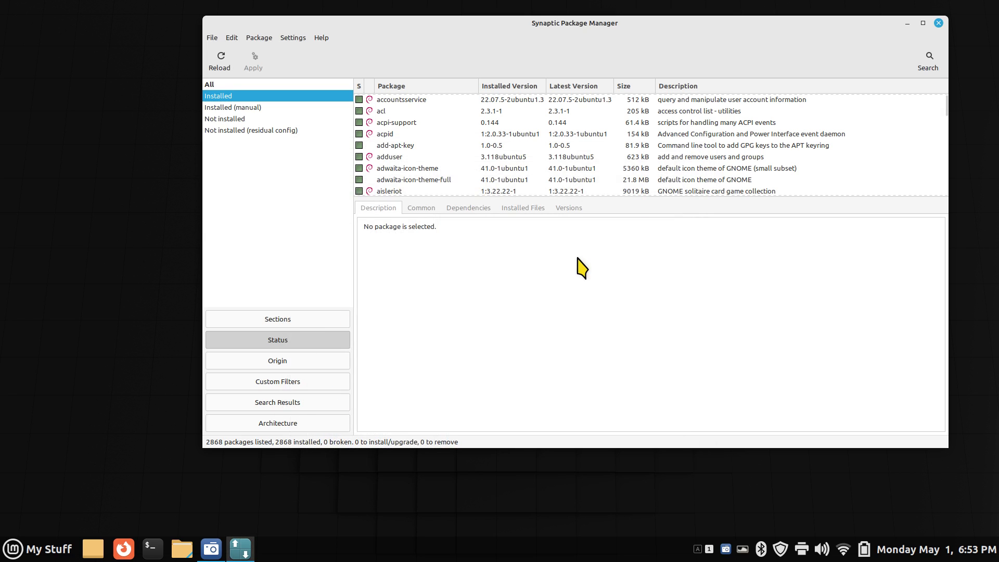
# Step: List the packages by origin from Local/main (security.ubuntu.com) and check the Icon Legend for their status icons
pyautogui.click(284, 360)
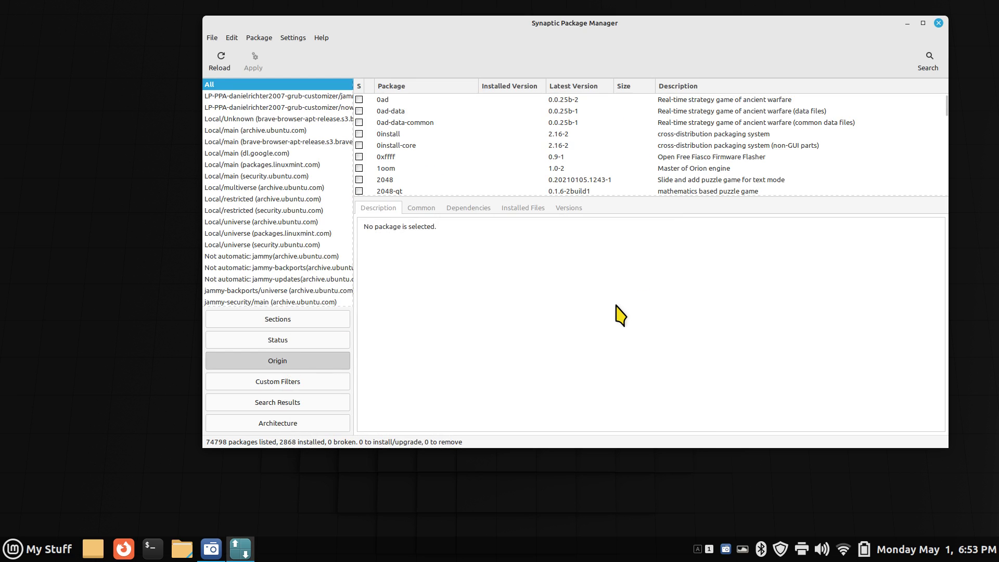
pyautogui.click(243, 173)
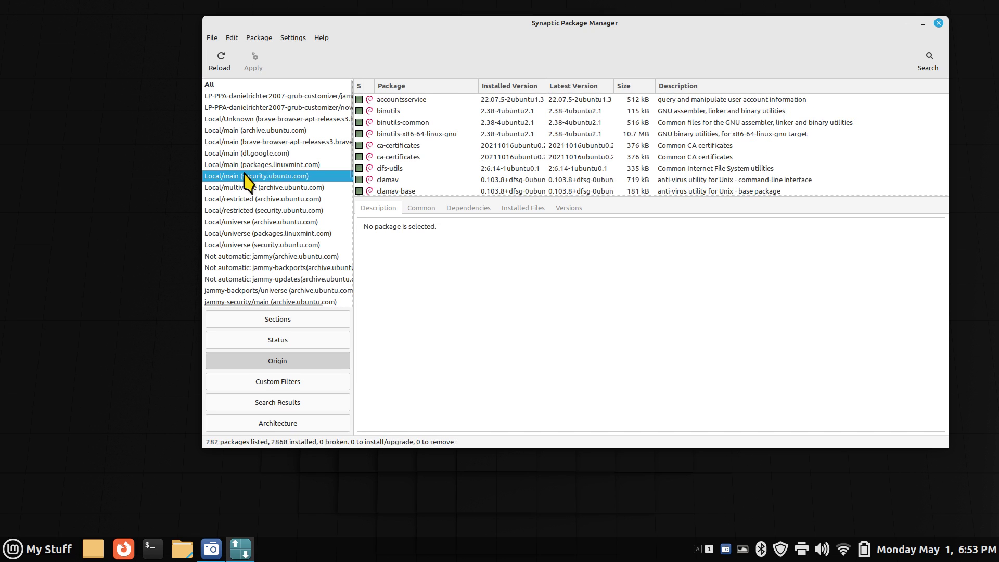
pyautogui.click(321, 38)
pyautogui.click(341, 81)
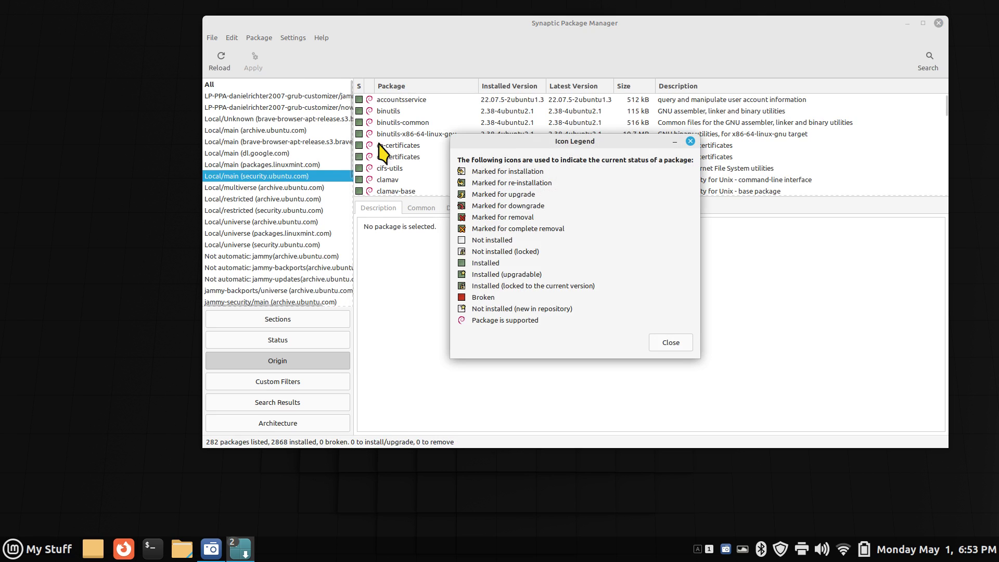
pyautogui.click(670, 342)
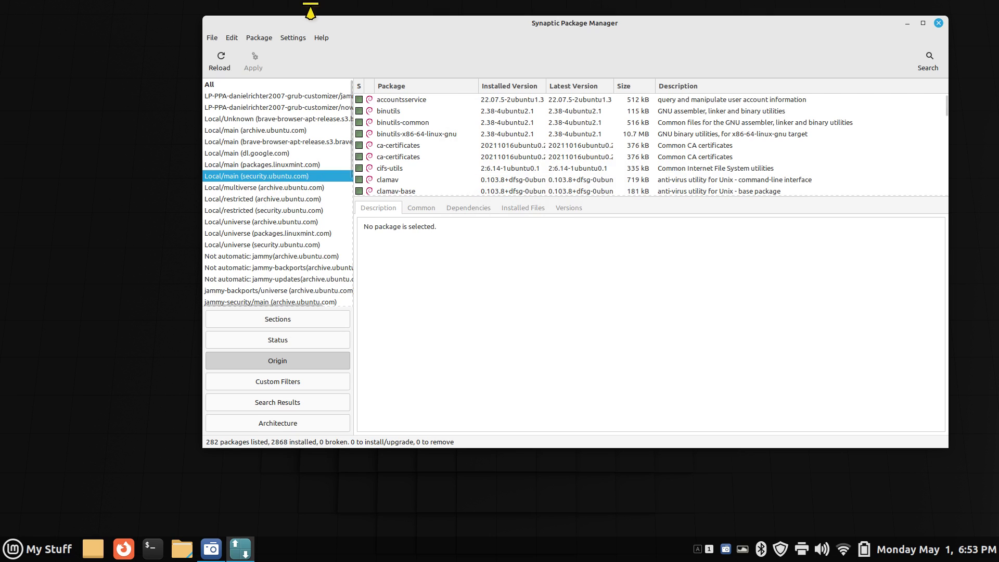
# Step: Open the repositories settings, view the official repositories in Software Sources, and close the window
pyautogui.click(293, 37)
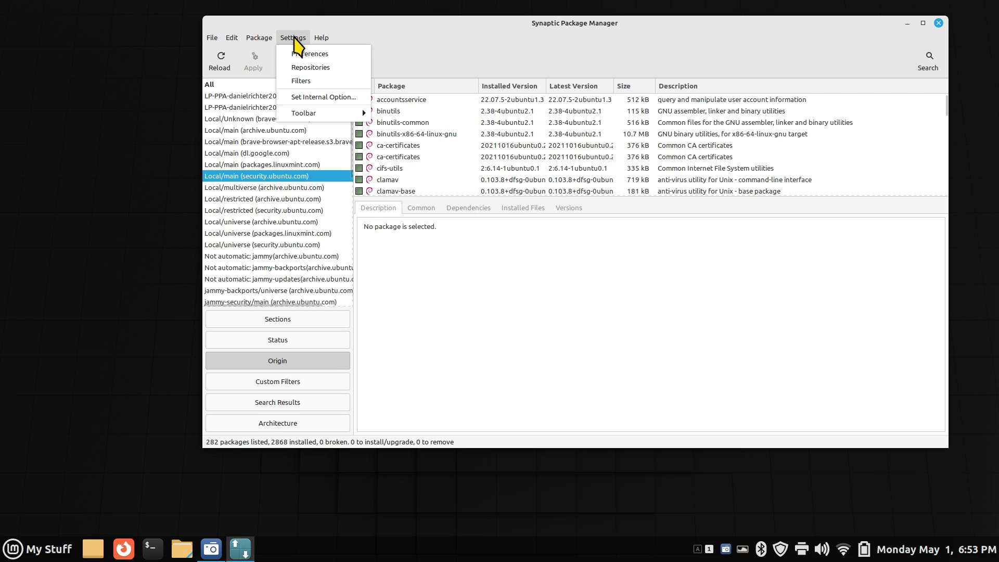
pyautogui.click(311, 70)
pyautogui.moveTo(324, 44); pyautogui.dragTo(618, 95)
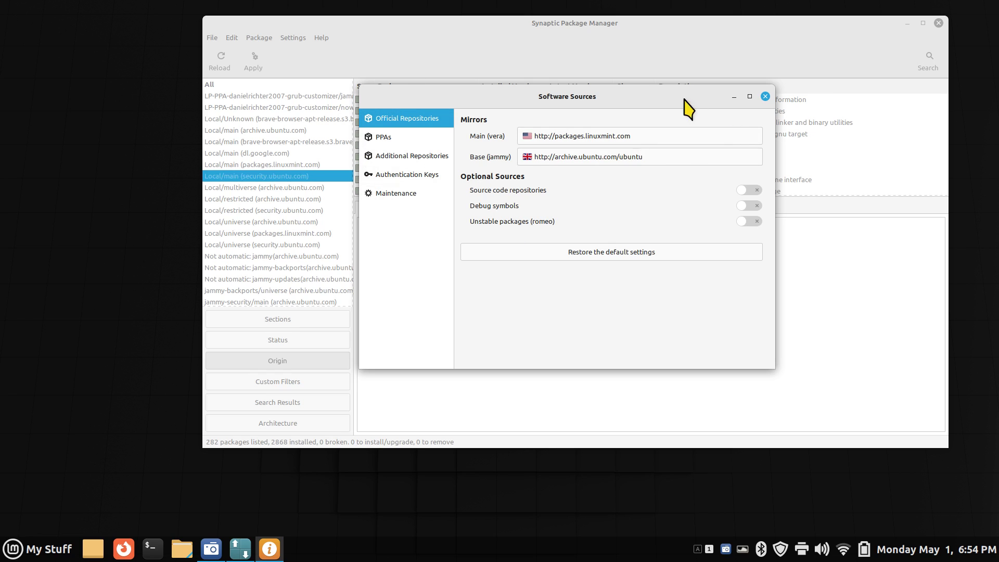
pyautogui.click(765, 96)
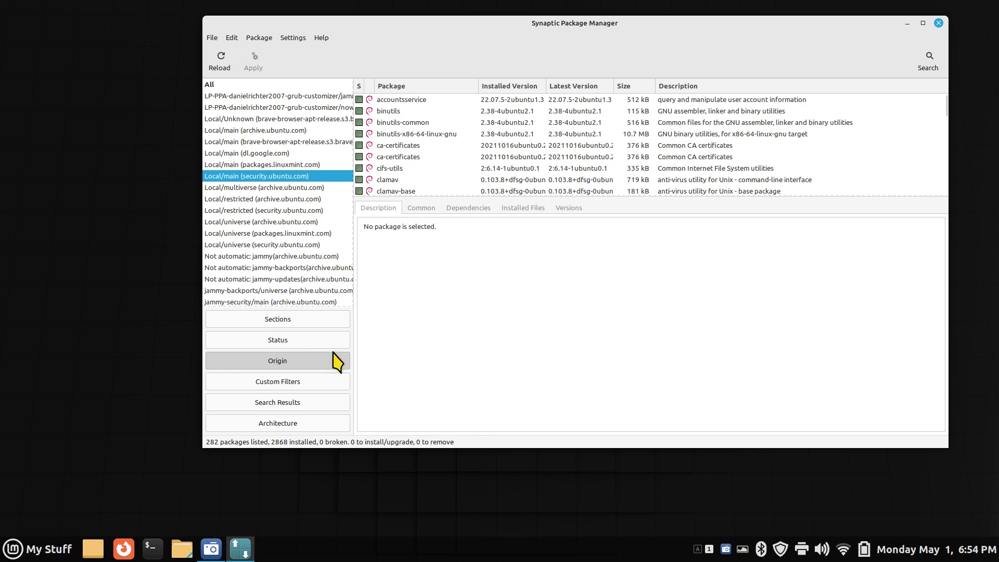
pyautogui.click(293, 40)
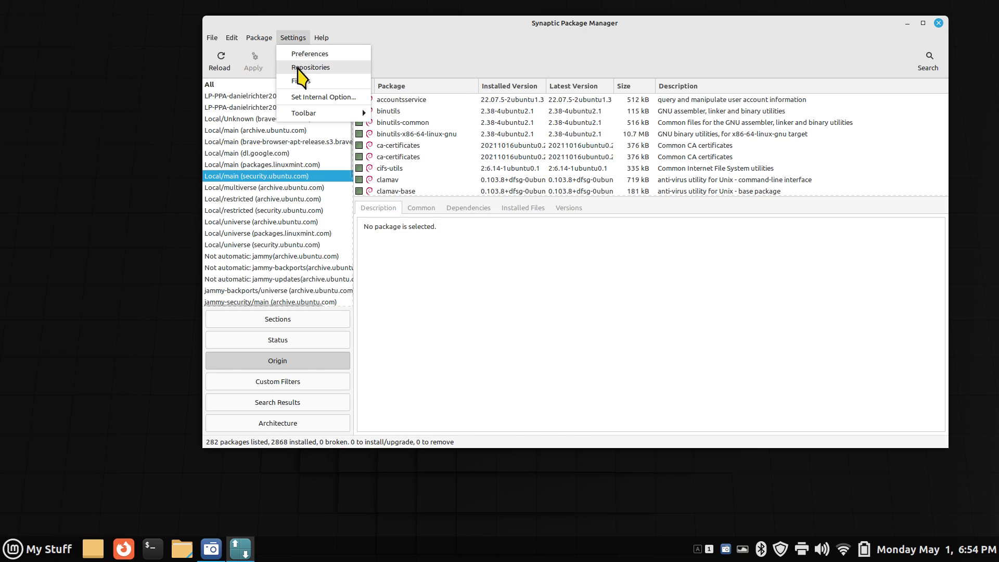
pyautogui.click(536, 488)
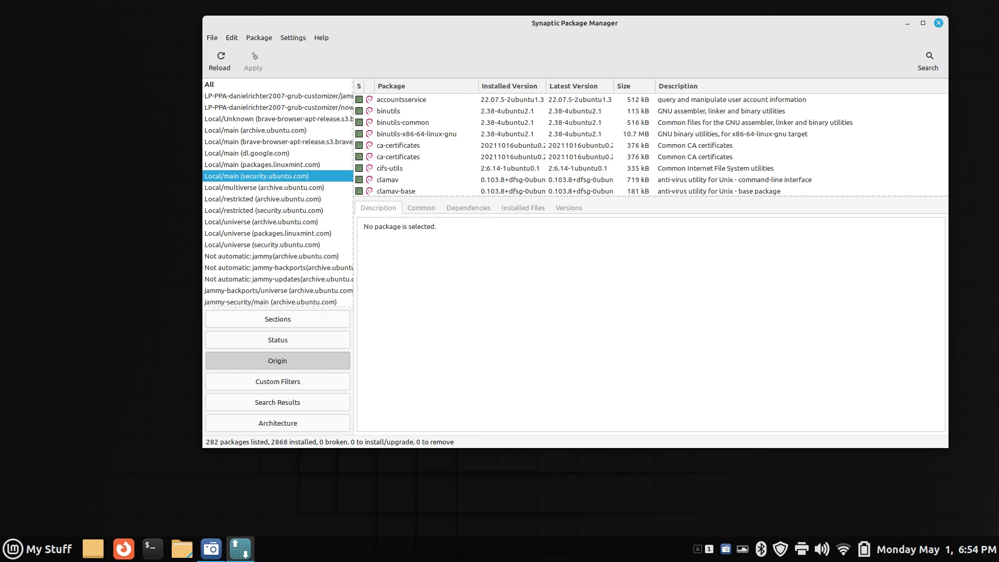
# Step: Open System Settings from the desktop panel, view its Hardware and Administration sections, and close it
pyautogui.rightClick(522, 558)
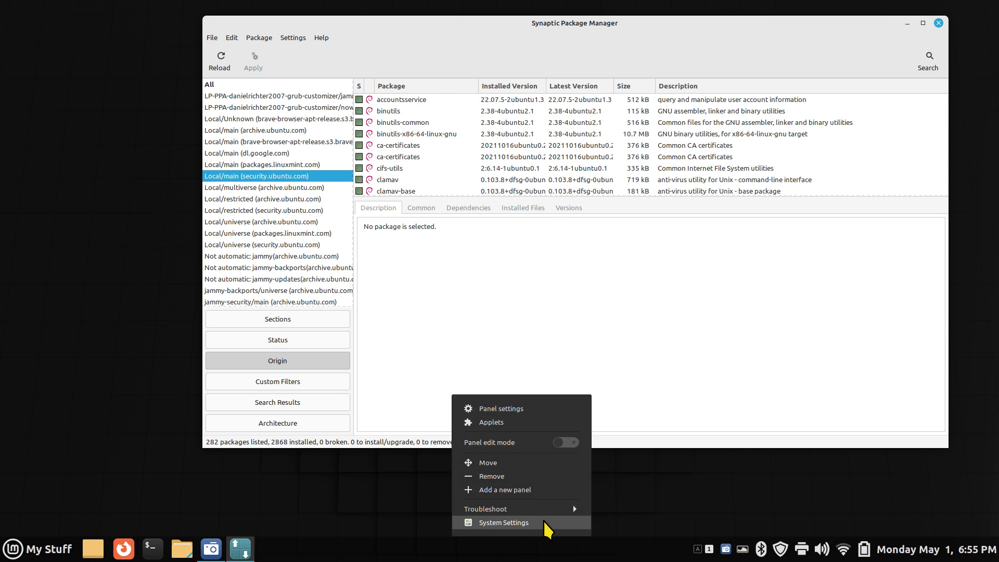
pyautogui.click(545, 522)
pyautogui.scroll(-5, 653, 264)
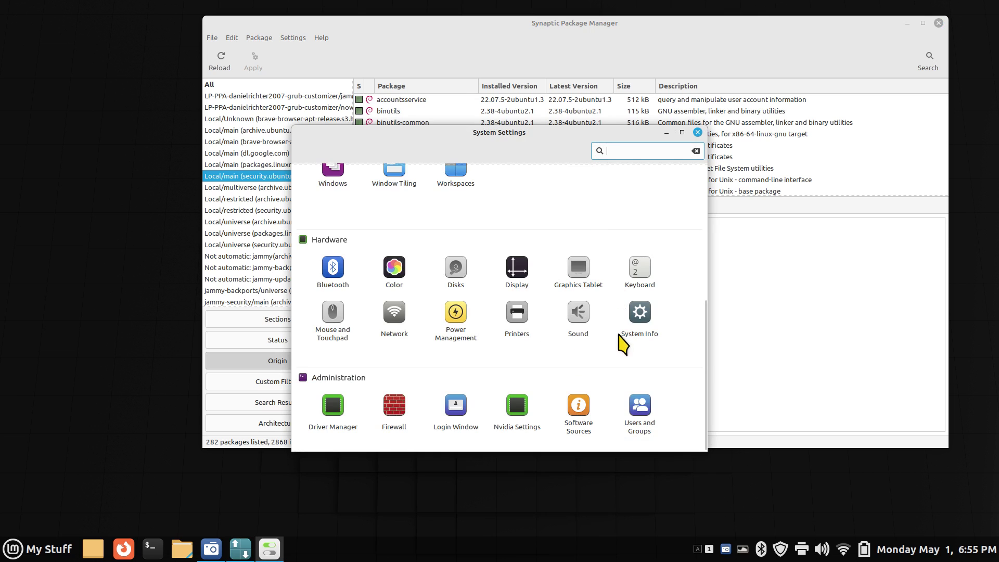
pyautogui.click(698, 133)
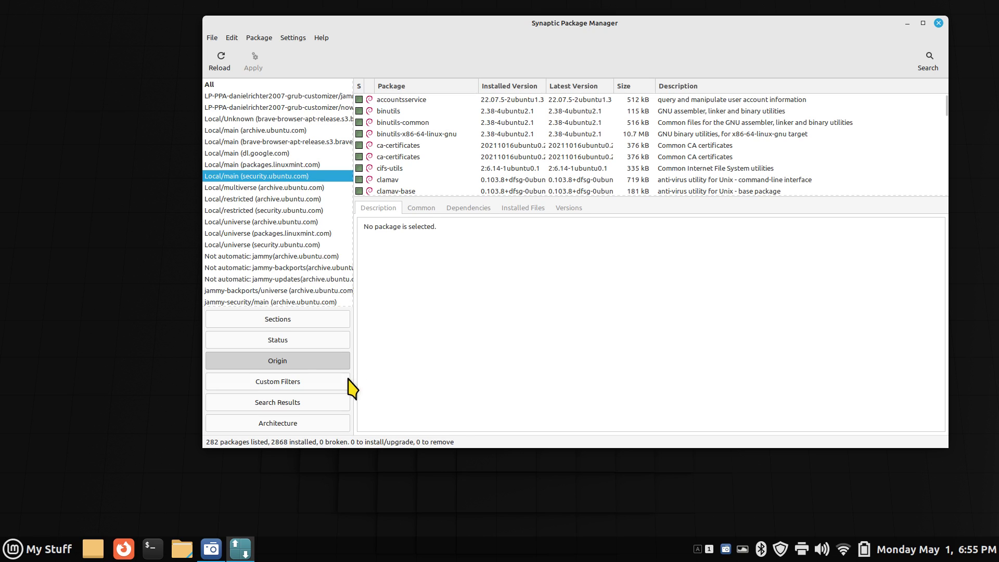
# Step: View the custom filters, and list the packages by architecture for all, amd64 and i386
pyautogui.click(319, 390)
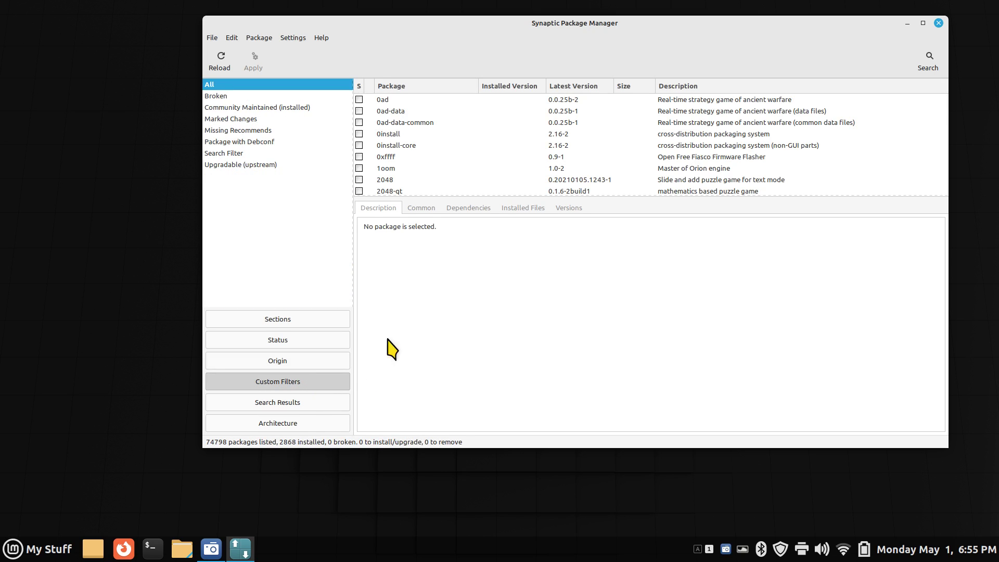
pyautogui.click(316, 424)
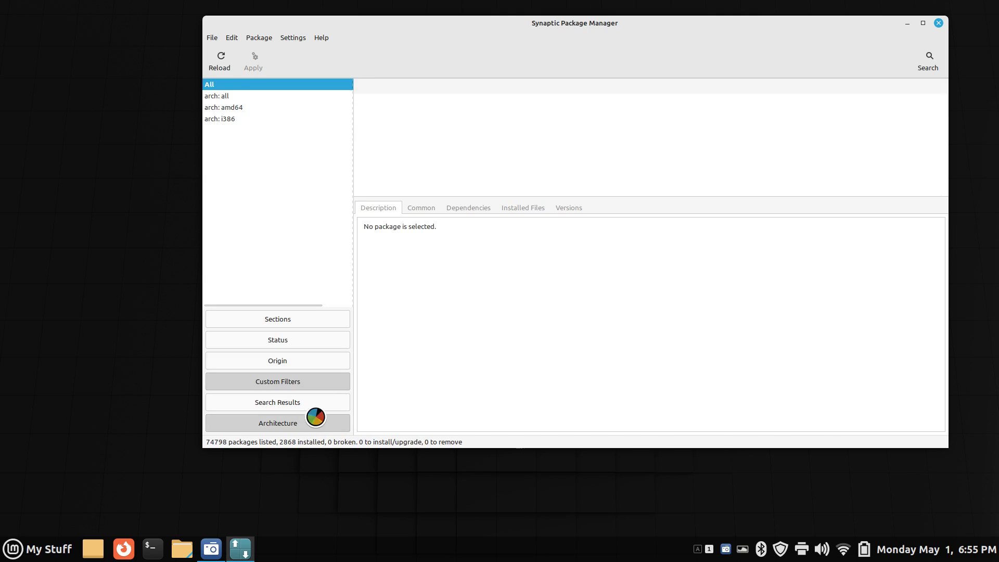
pyautogui.click(221, 96)
pyautogui.click(221, 108)
pyautogui.click(222, 119)
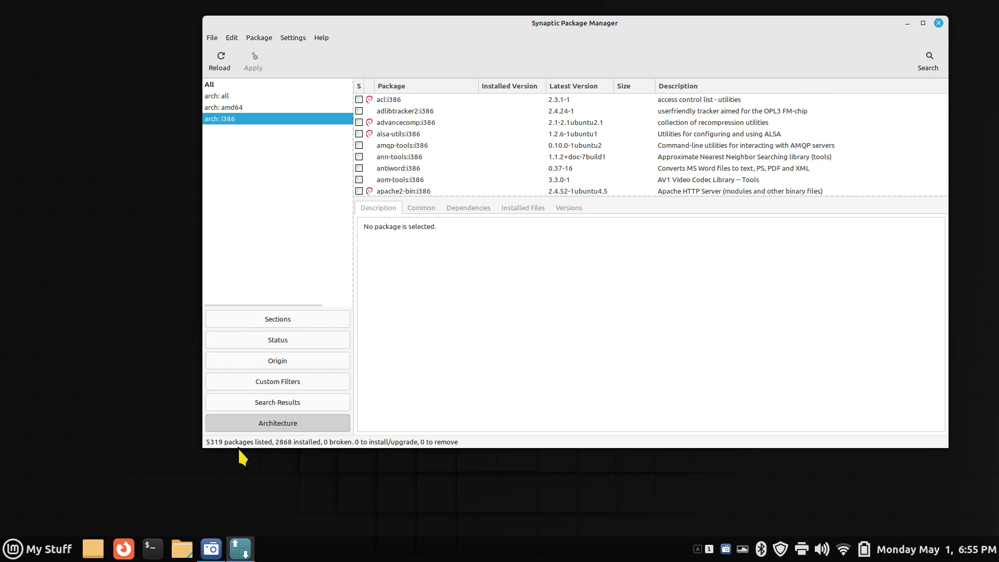
# Step: List packages for all architectures, and view the May 2023 history entry 05/01/2023 18:26
pyautogui.click(231, 108)
pyautogui.click(218, 85)
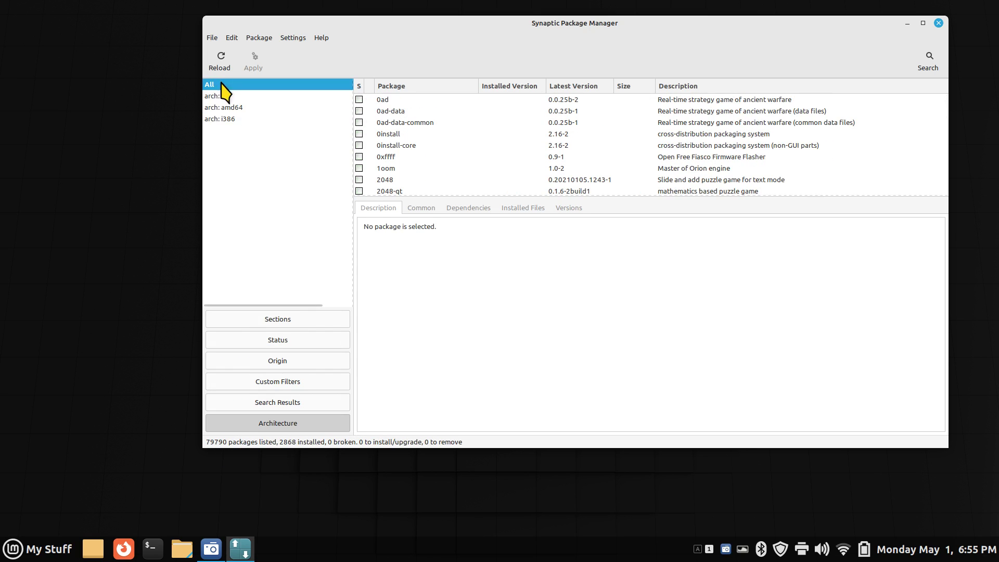
pyautogui.click(213, 38)
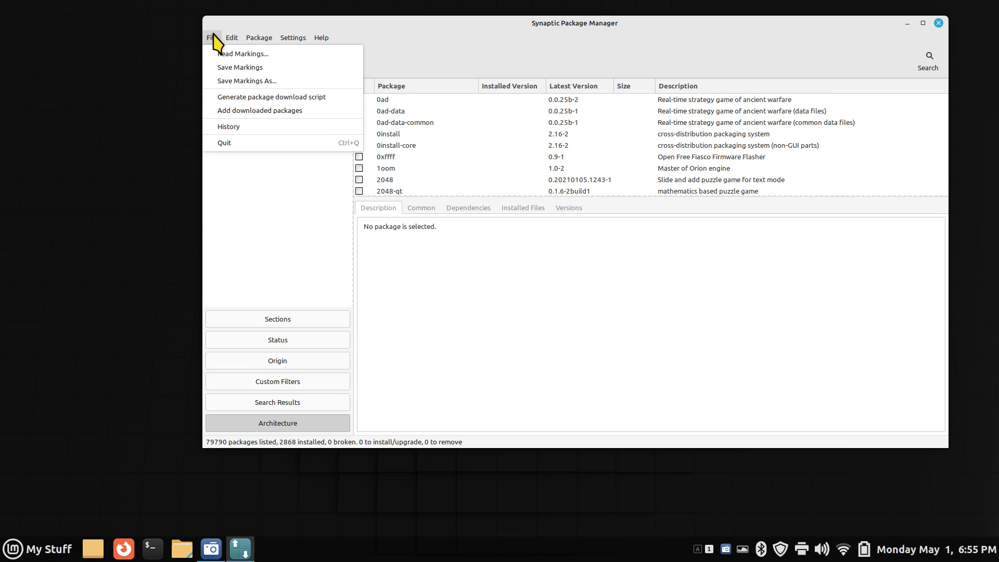
pyautogui.click(225, 127)
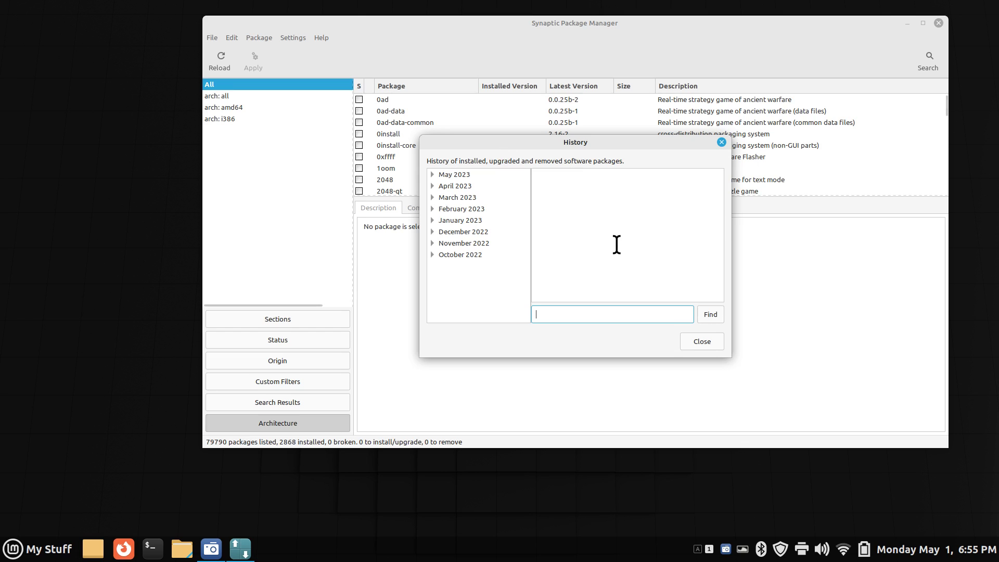
pyautogui.click(433, 175)
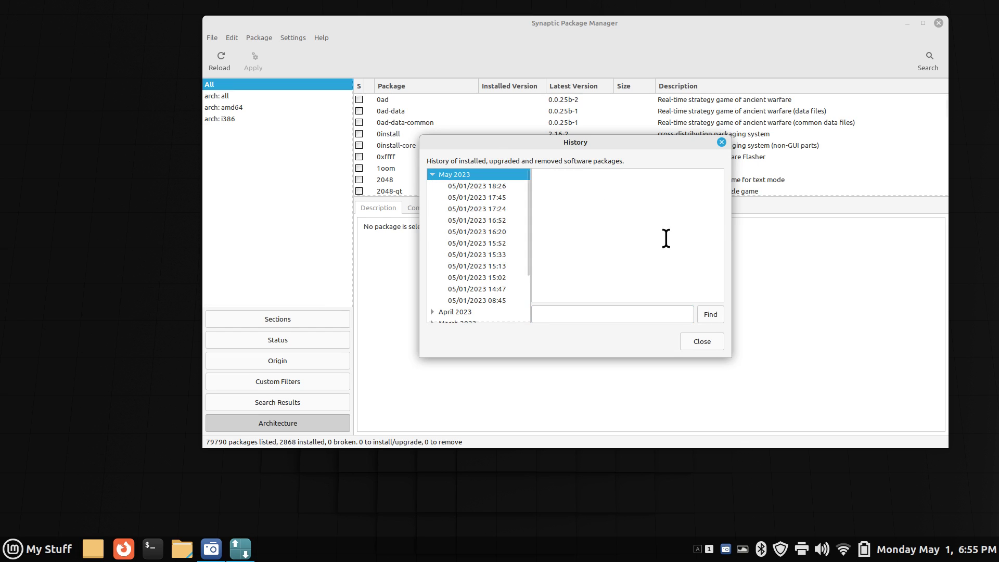
pyautogui.click(486, 186)
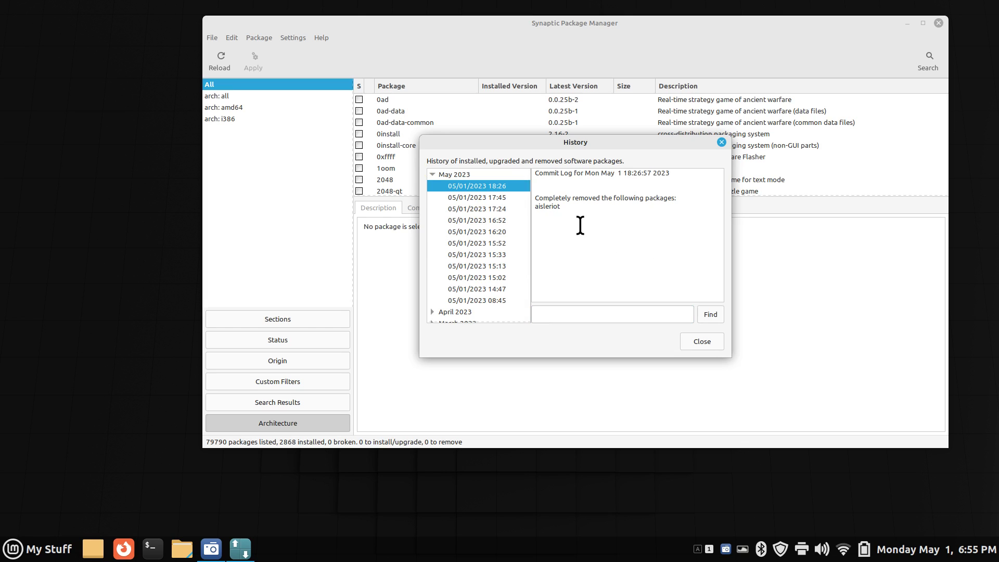
# Step: Copy the package name aisleriot from the commit log and close the history
pyautogui.moveTo(567, 207); pyautogui.dragTo(529, 208)
pyautogui.rightClick(543, 206)
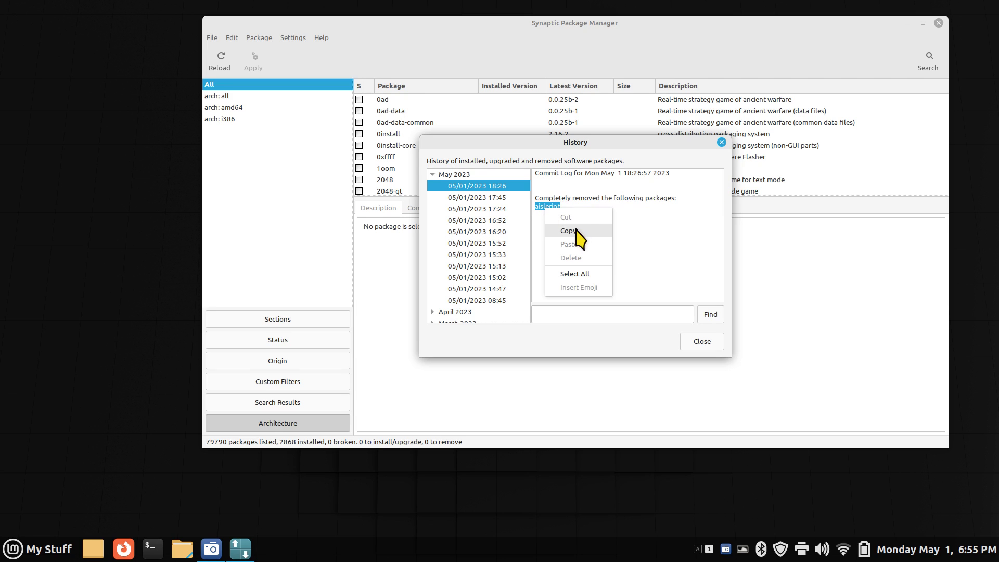
pyautogui.click(576, 230)
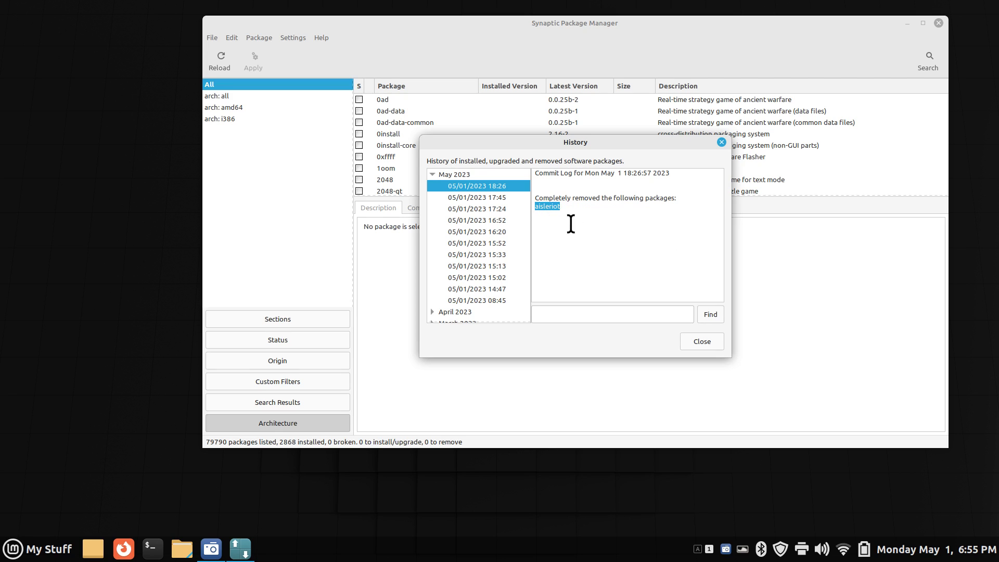
pyautogui.click(432, 175)
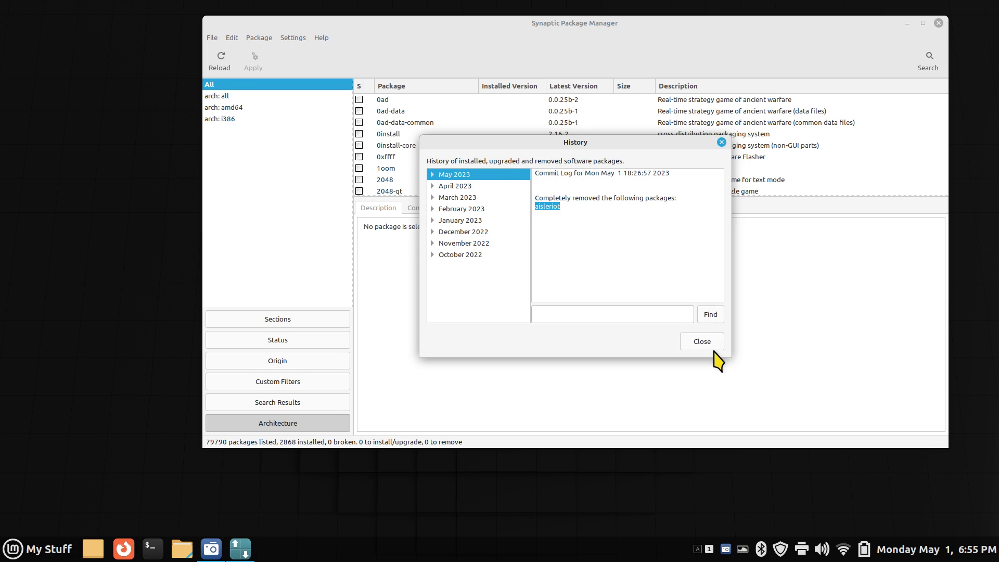
pyautogui.click(712, 344)
# Step: Disable showing package properties in the main window in the general preferences and confirm the change
pyautogui.click(232, 38)
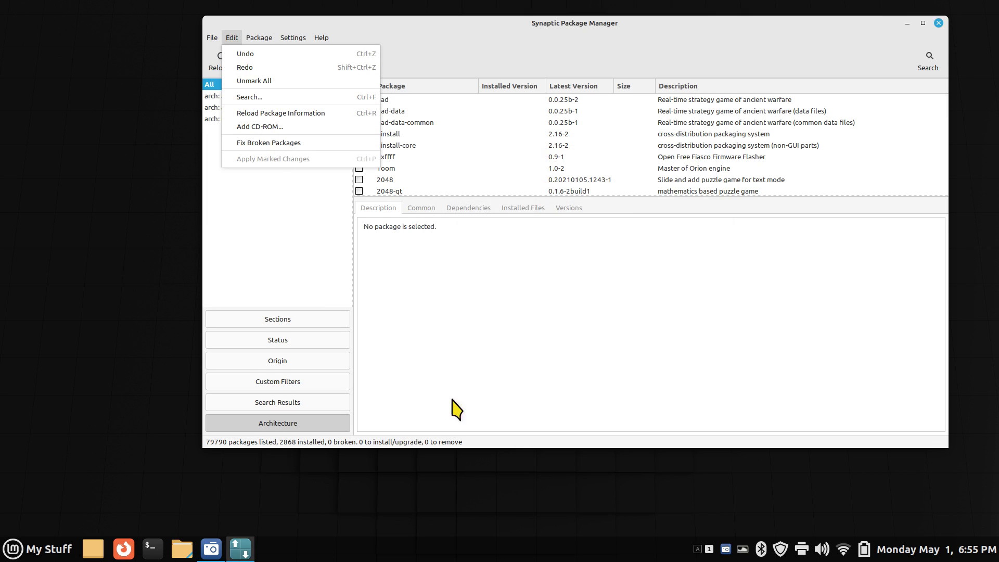
pyautogui.moveTo(255, 39)
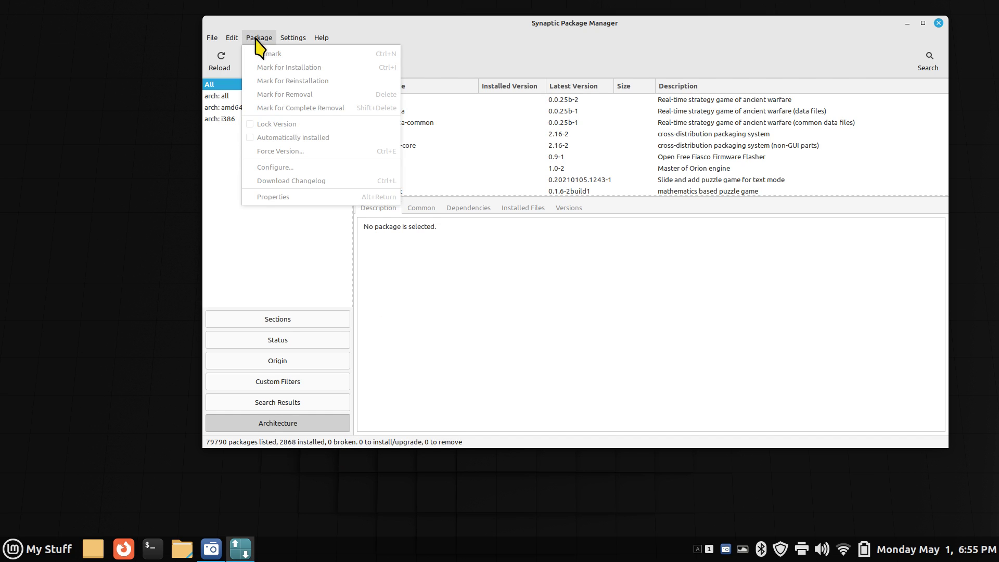
pyautogui.moveTo(312, 36)
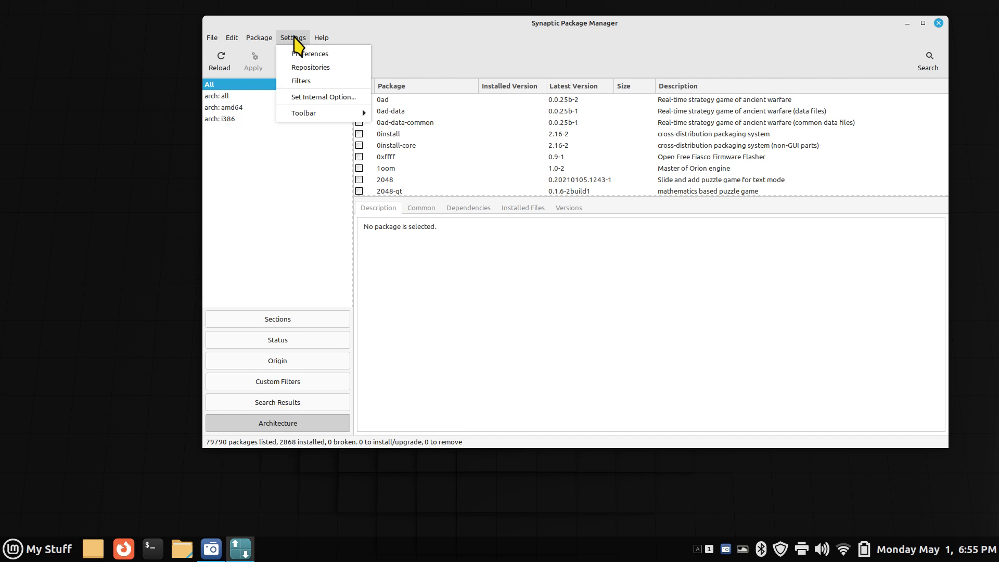
pyautogui.click(281, 51)
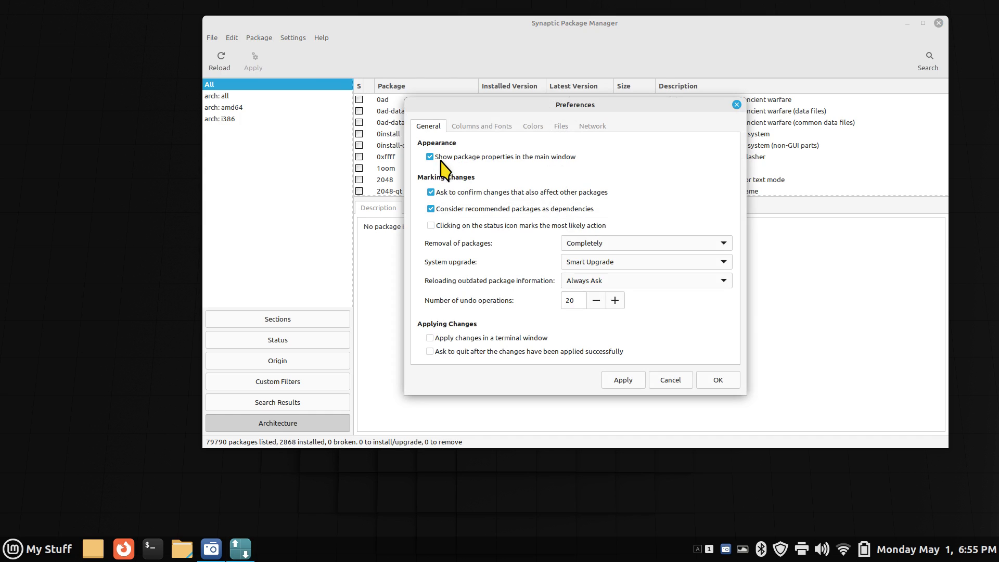
pyautogui.moveTo(486, 105); pyautogui.dragTo(684, 85)
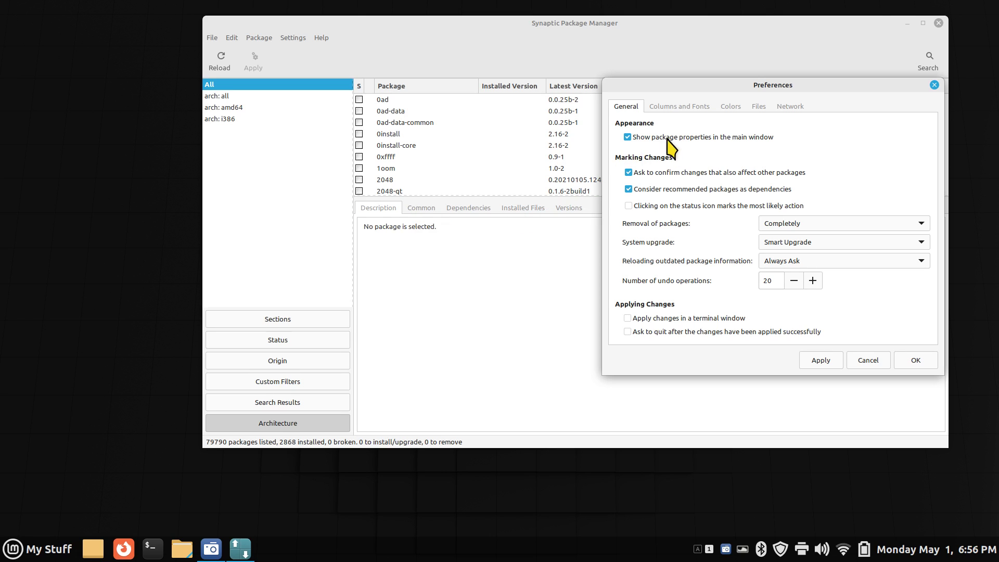
pyautogui.click(627, 138)
pyautogui.click(916, 361)
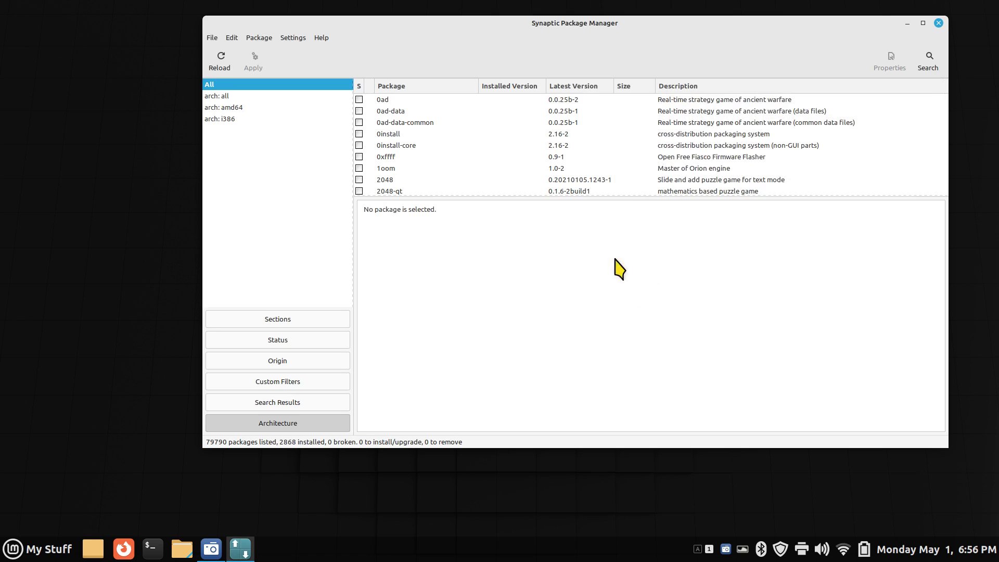
# Step: Open the properties of the 0ad package, view its dependencies, installed files and versions, and close them
pyautogui.click(381, 101)
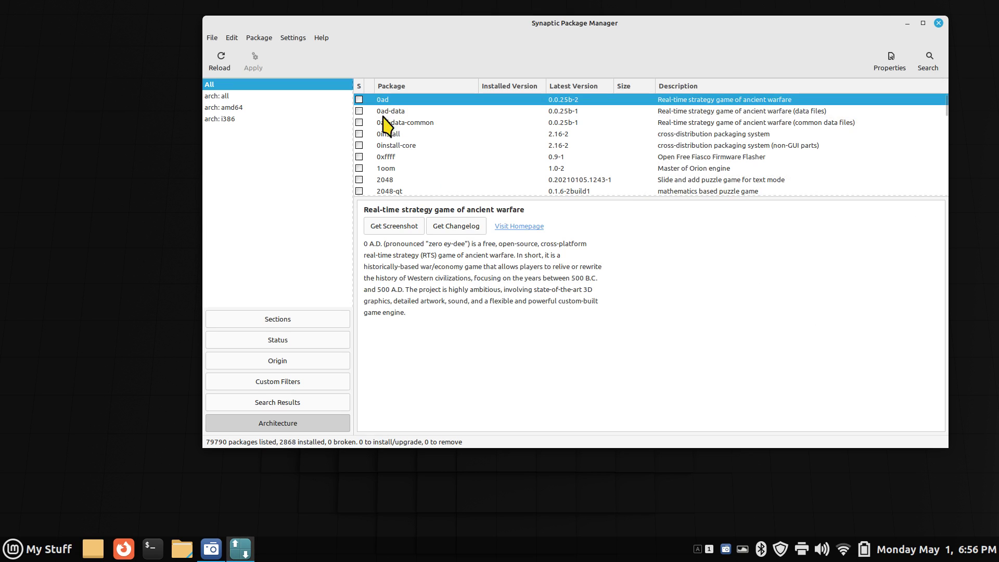
pyautogui.rightClick(382, 100)
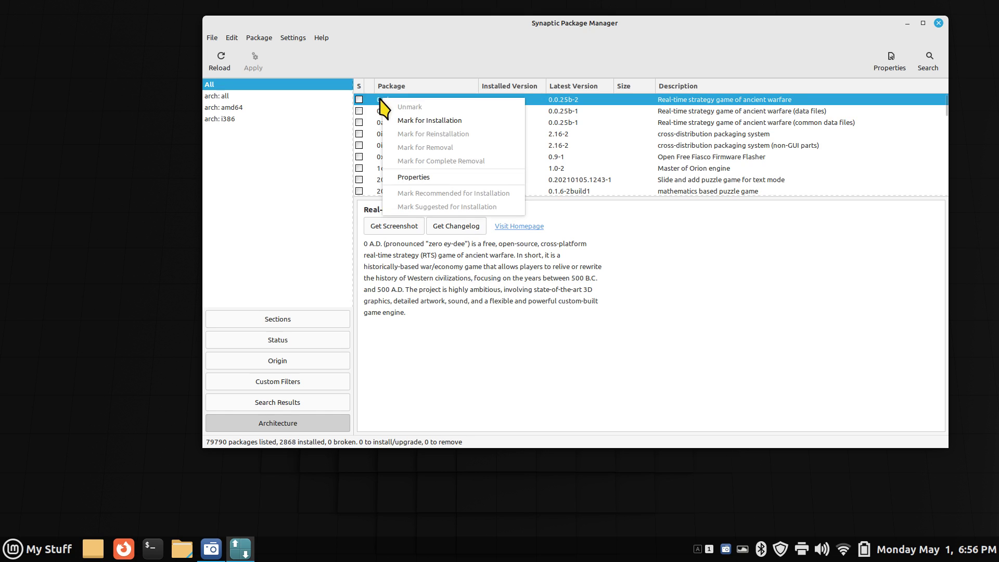
pyautogui.click(415, 177)
pyautogui.click(523, 146)
pyautogui.click(565, 146)
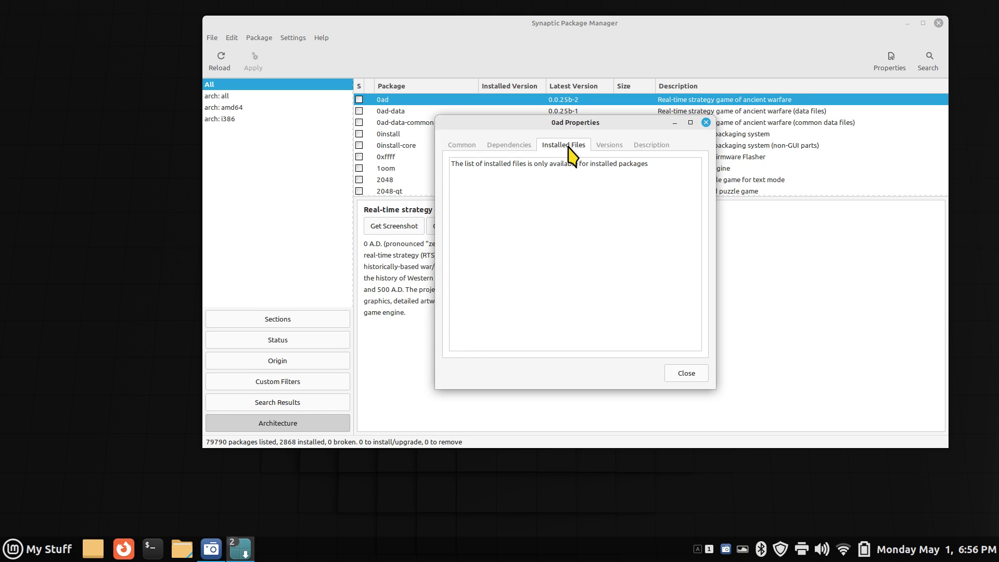
pyautogui.click(610, 147)
pyautogui.click(706, 123)
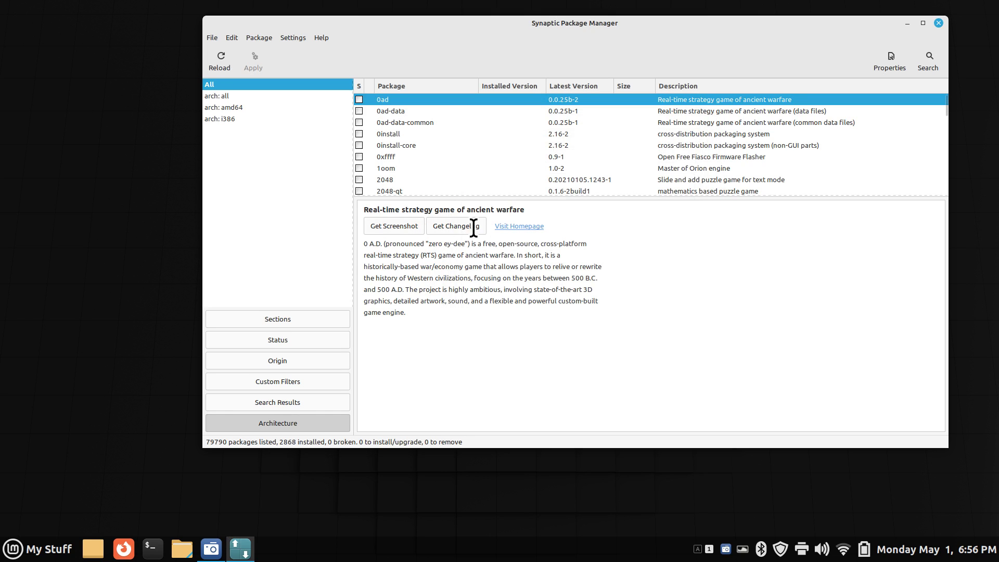
# Step: Re-enable showing package properties in the main window in the preferences
pyautogui.click(297, 38)
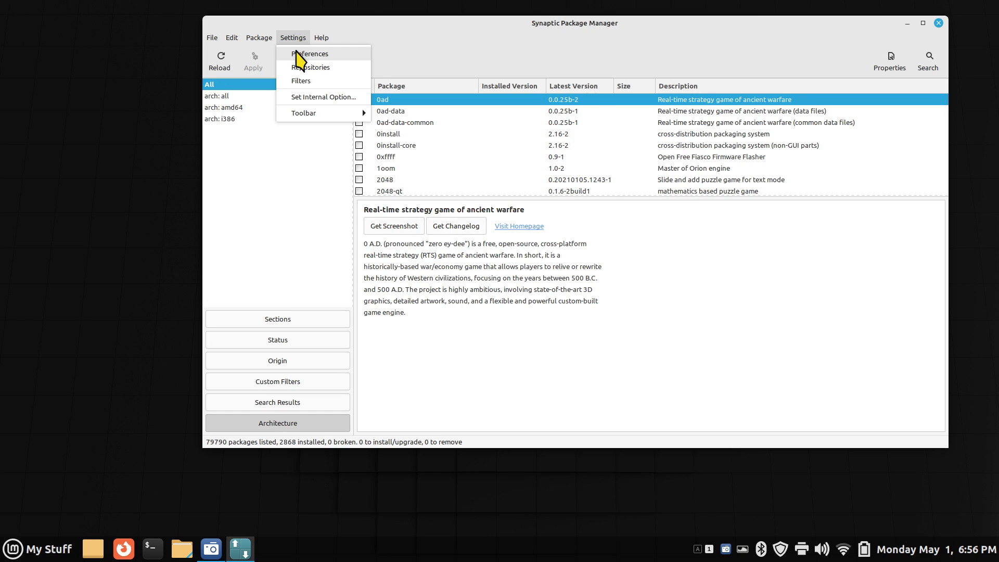
pyautogui.click(296, 51)
pyautogui.click(628, 137)
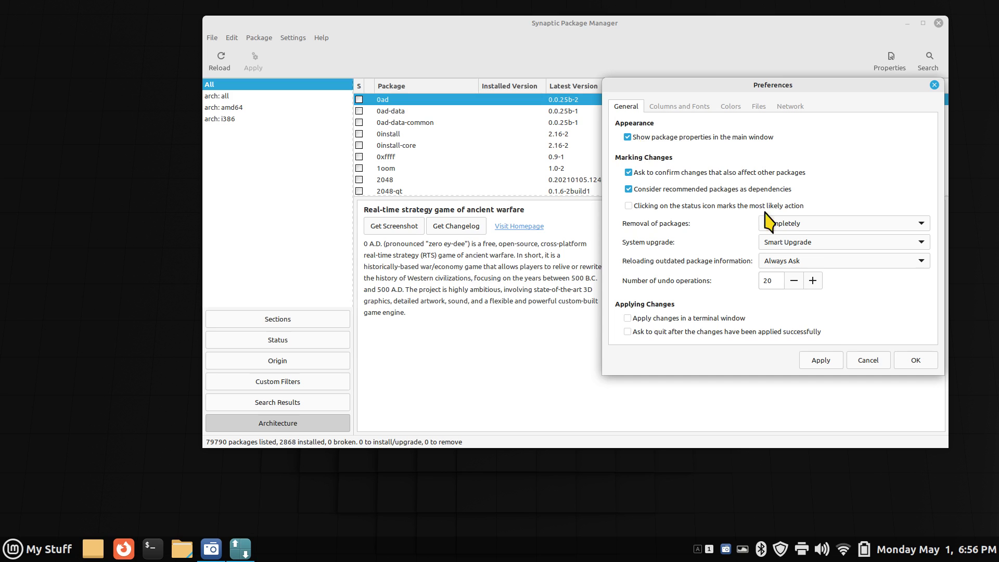
pyautogui.click(918, 360)
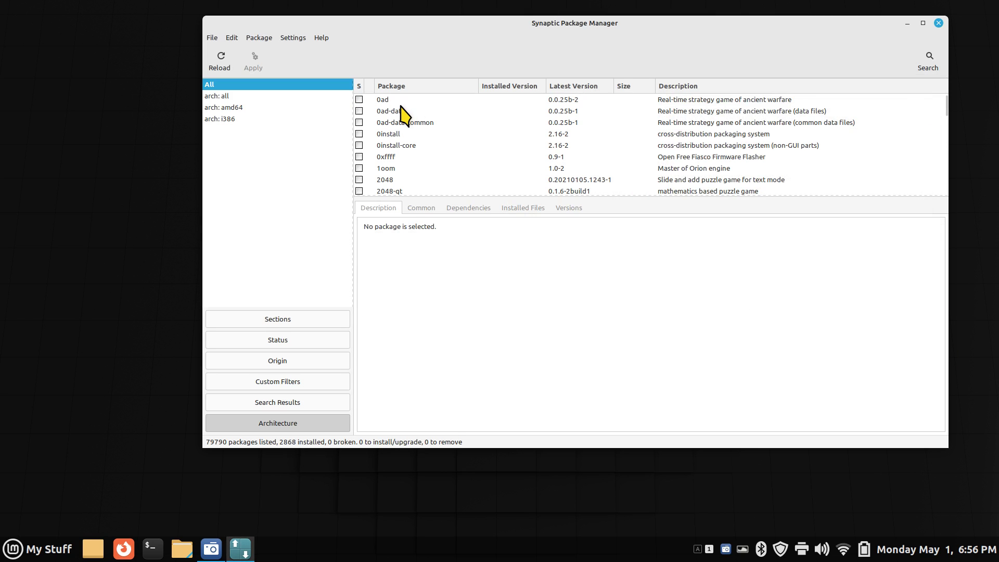
# Step: View the 0ad package's description, dependencies, installed files and versions in the main window
pyautogui.click(388, 99)
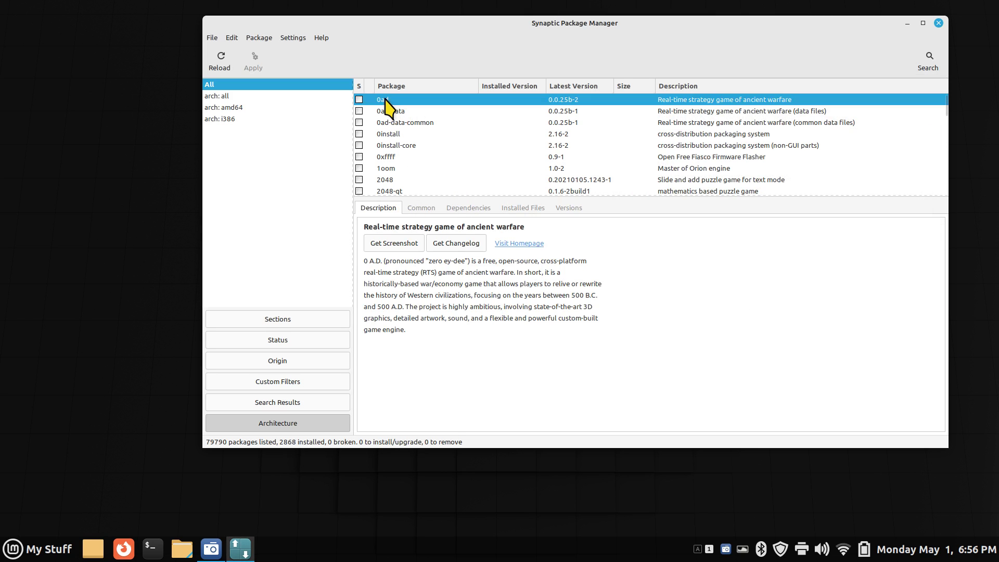
pyautogui.click(468, 209)
pyautogui.click(520, 210)
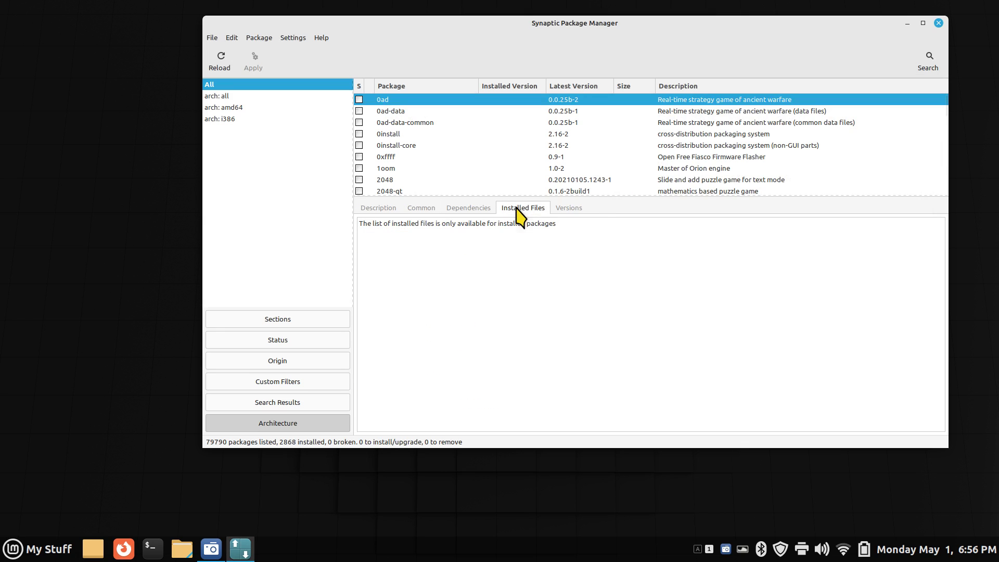
pyautogui.click(571, 210)
pyautogui.click(509, 210)
pyautogui.click(470, 209)
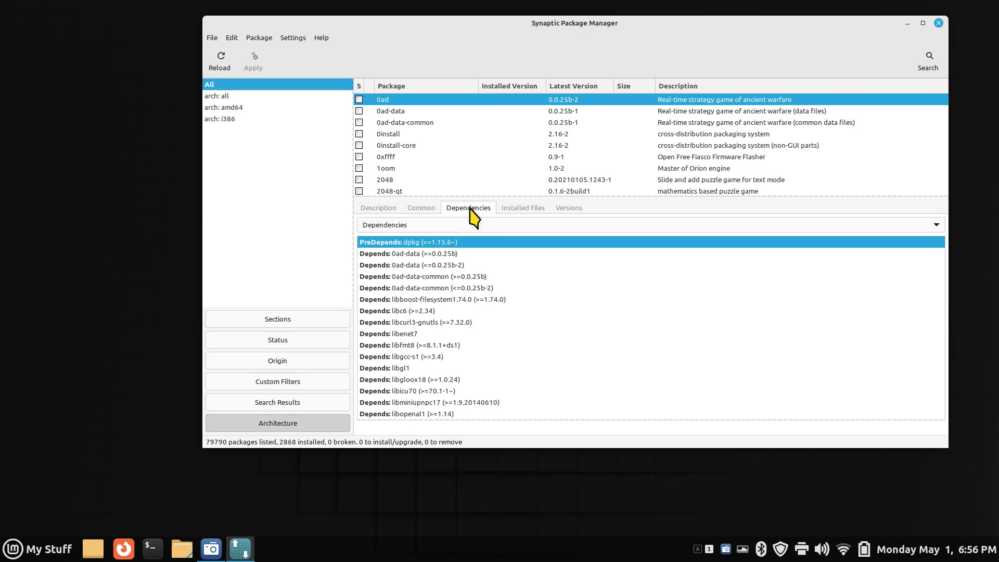
pyautogui.click(520, 210)
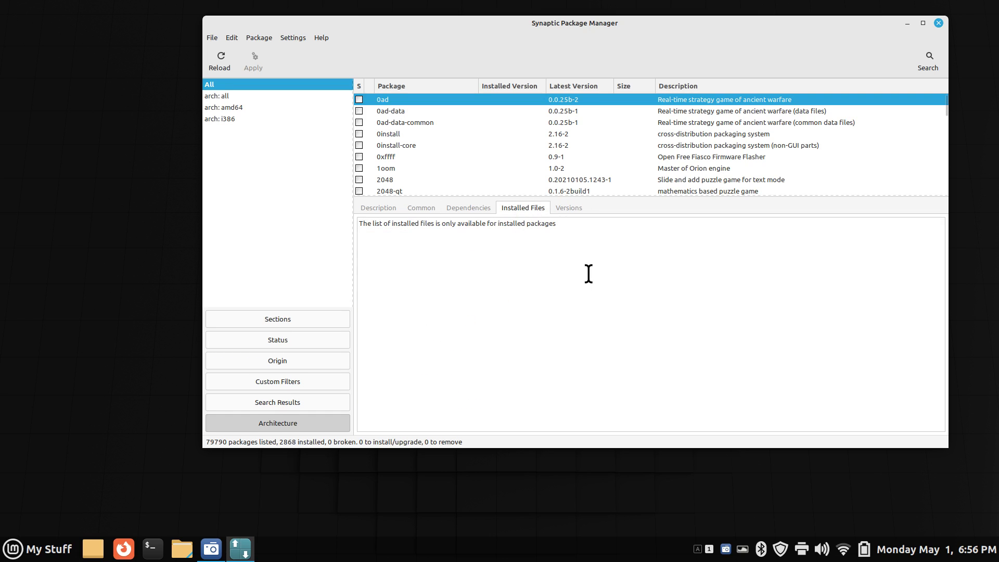
# Step: List the packages with Installed status and view the installed files and dependencies of accountsservice
pyautogui.click(271, 341)
pyautogui.click(224, 97)
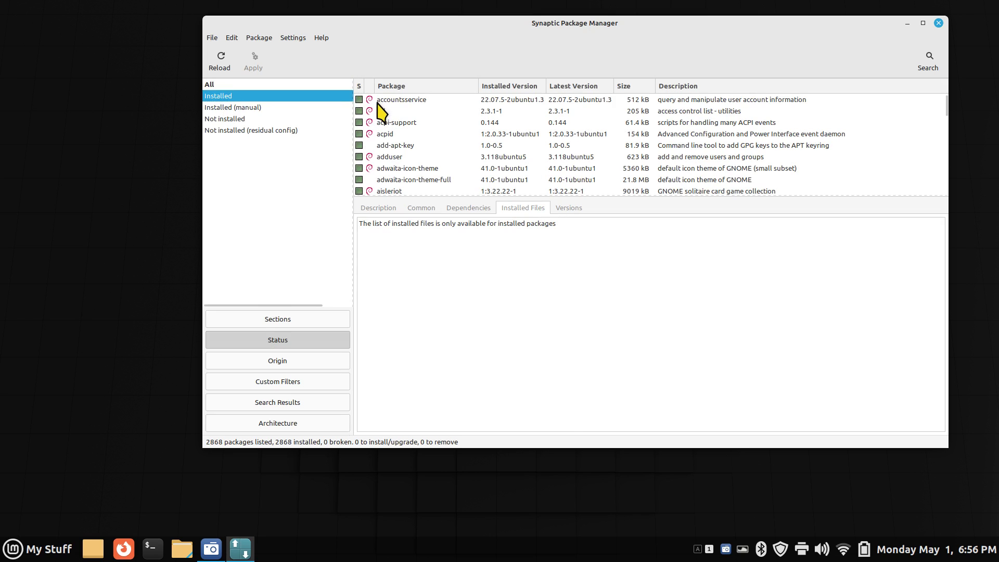
pyautogui.click(383, 100)
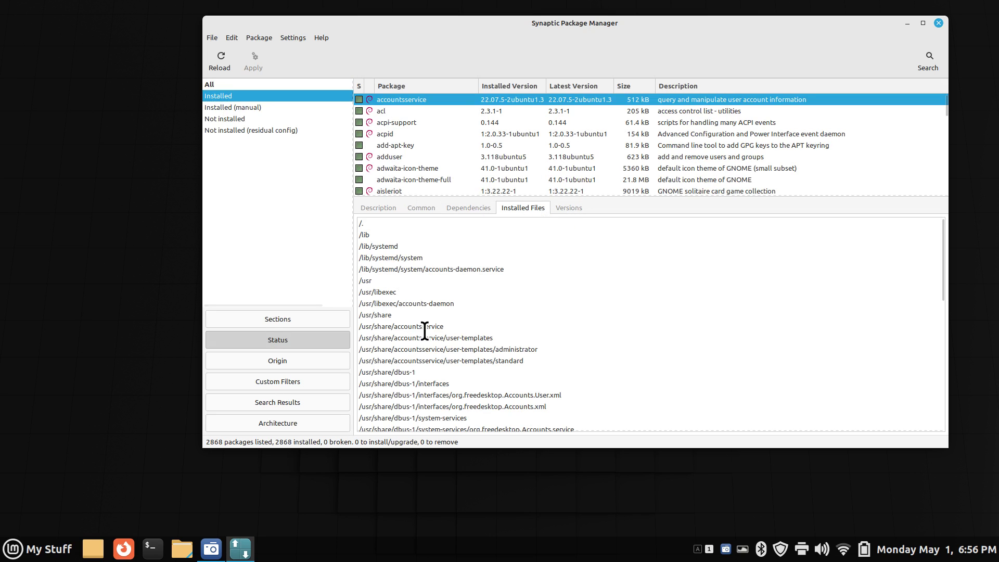
pyautogui.click(468, 208)
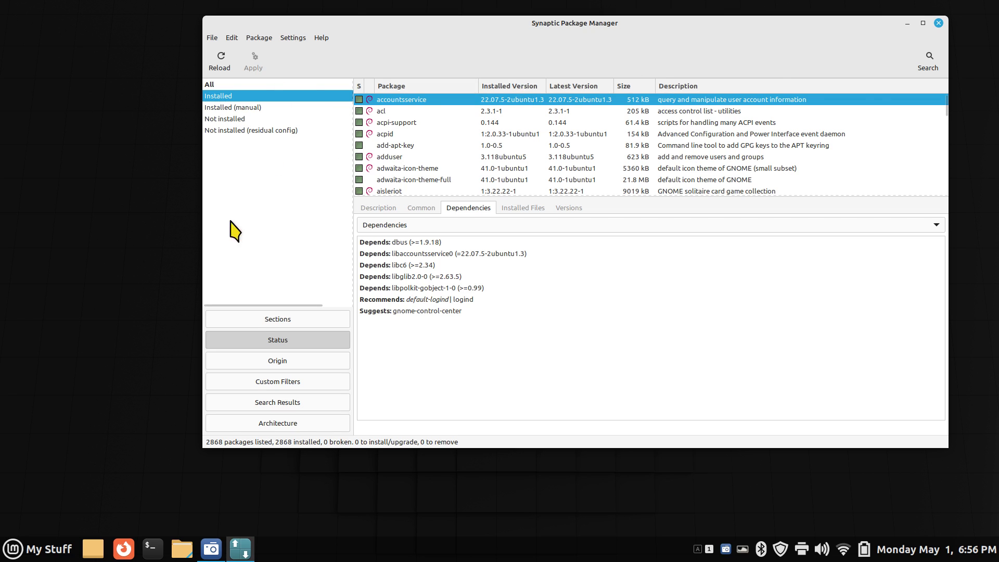
# Step: List all packages by section, search package names for the copied name aisleriot, and select that package
pyautogui.click(263, 323)
pyautogui.click(222, 86)
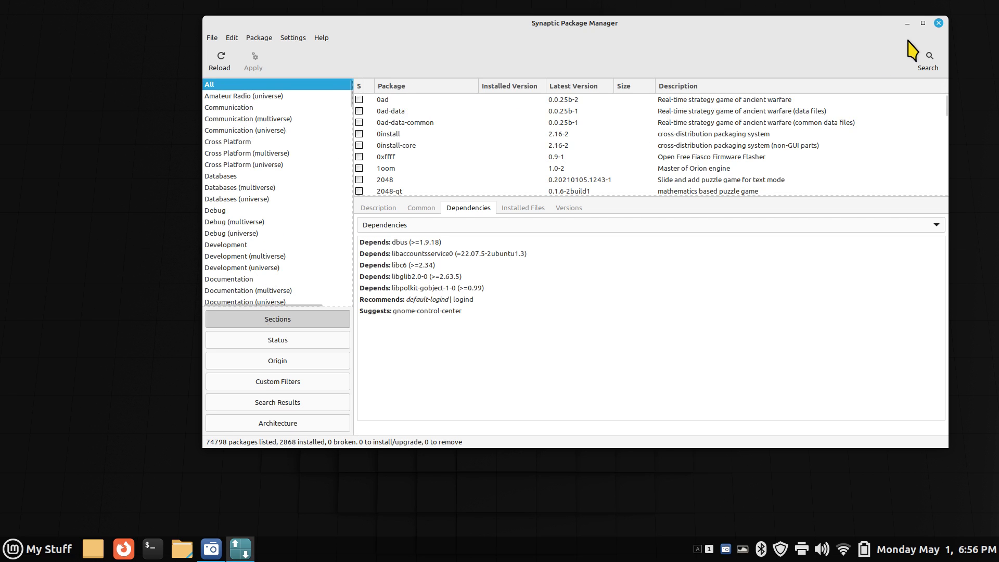
pyautogui.click(929, 60)
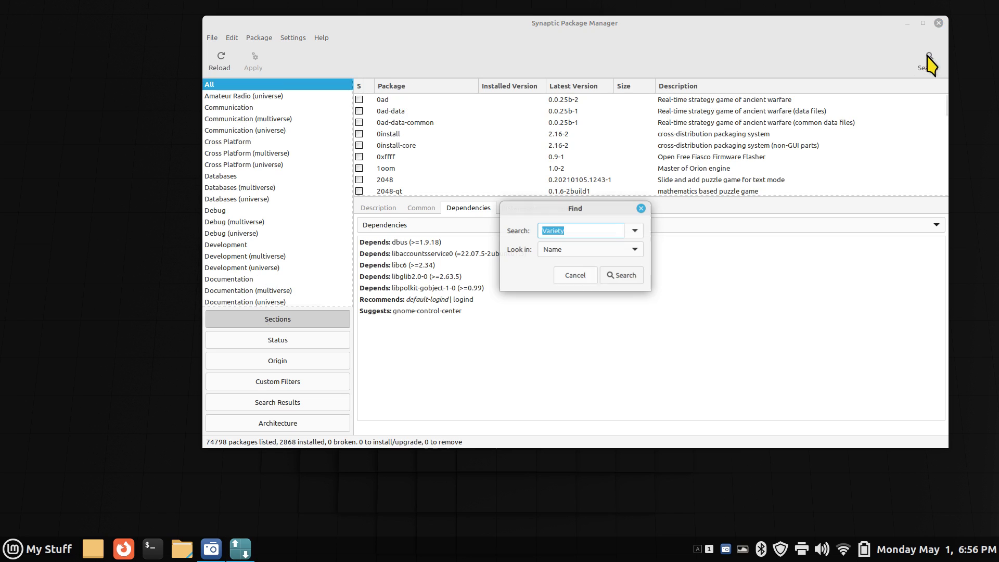
pyautogui.rightClick(547, 231)
pyautogui.click(576, 267)
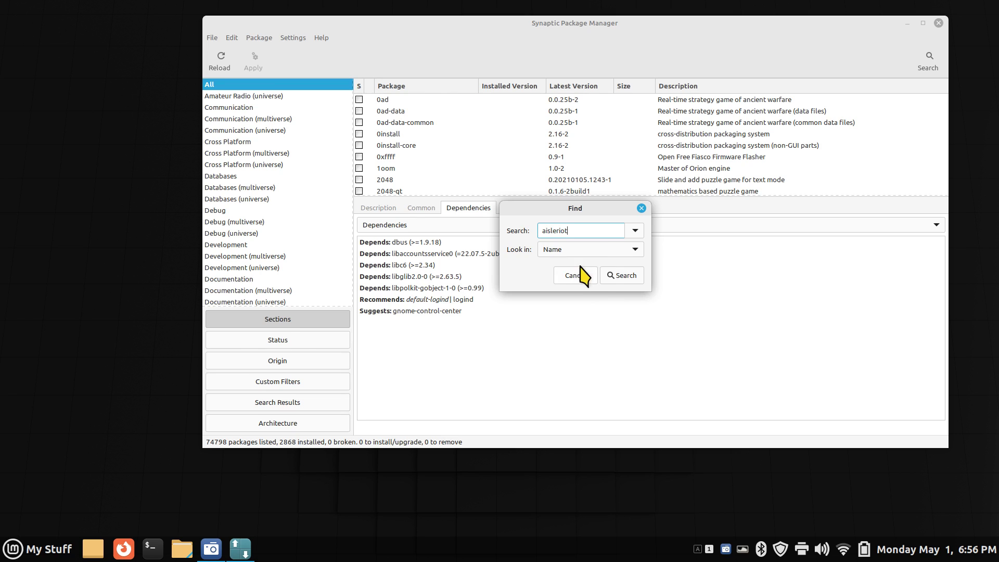
pyautogui.click(610, 275)
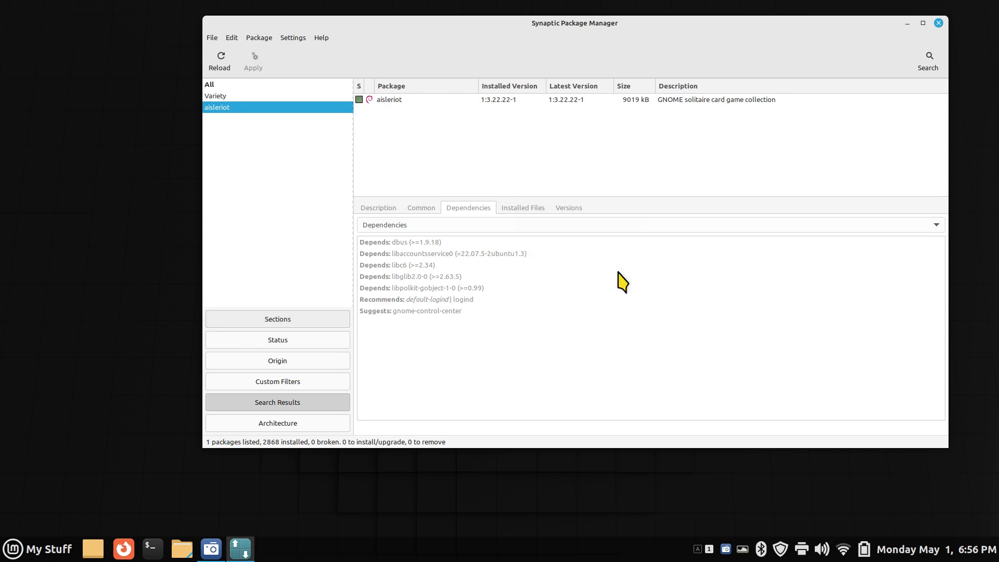
pyautogui.click(395, 104)
# Step: Launch AisleRiot Solitaire from the installed games and view its About information
pyautogui.click(23, 549)
pyautogui.moveTo(89, 295)
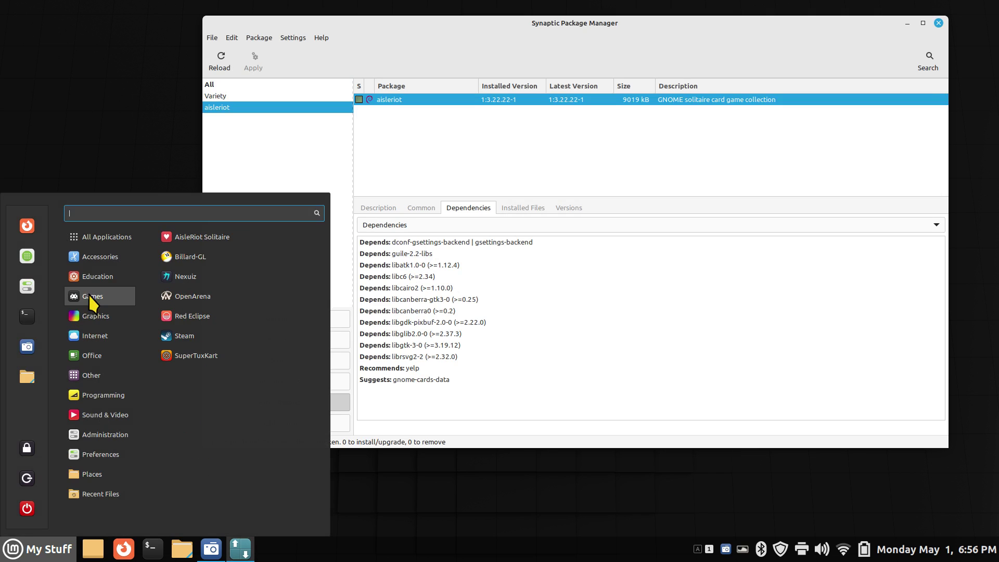
pyautogui.click(187, 242)
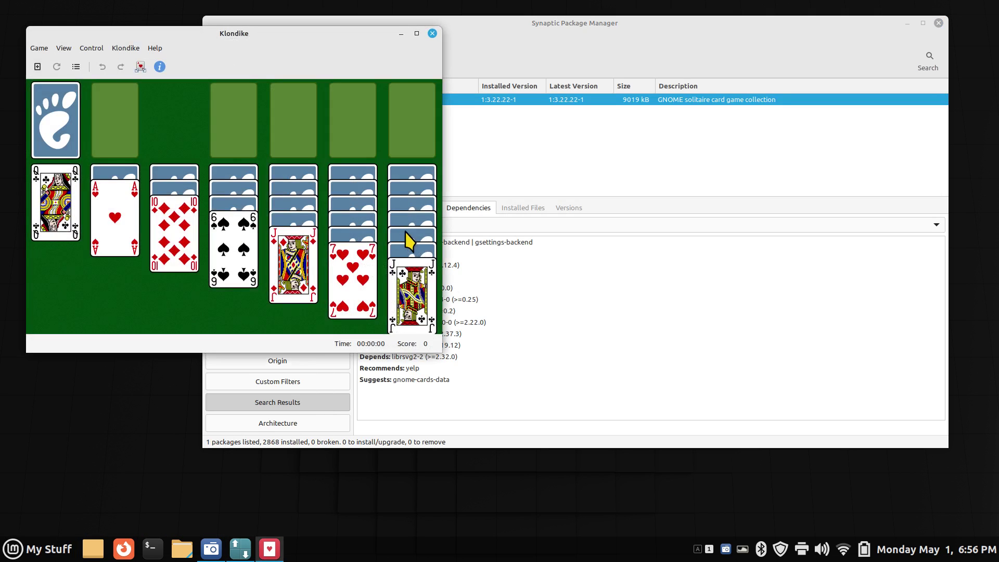
pyautogui.moveTo(270, 26); pyautogui.dragTo(486, 153)
pyautogui.click(368, 165)
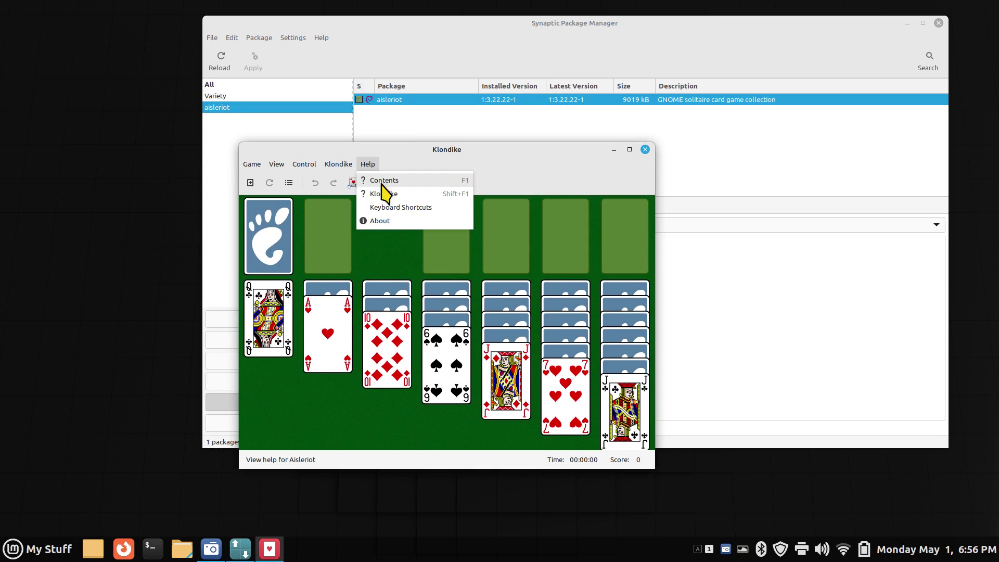
pyautogui.click(391, 219)
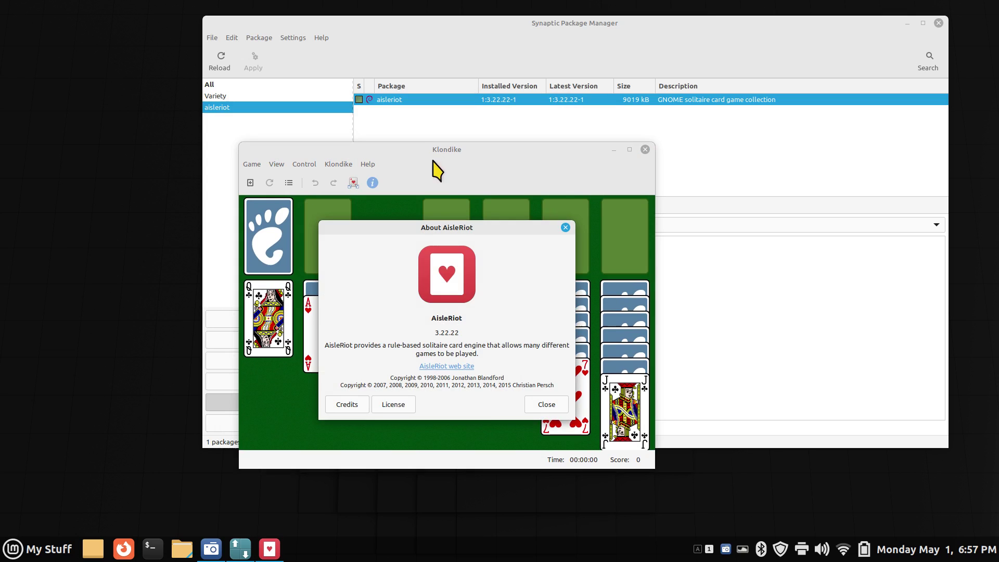
pyautogui.click(566, 228)
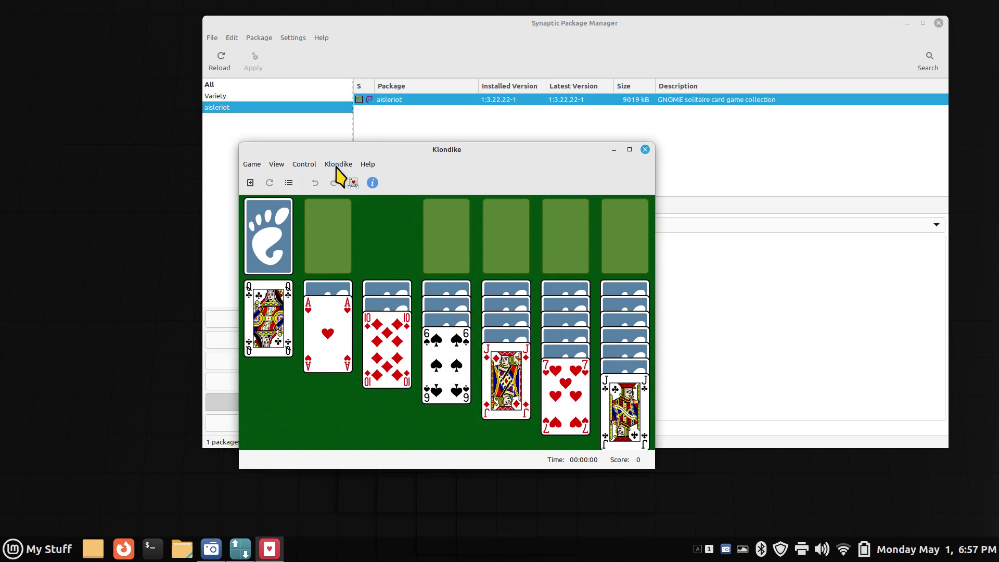
# Step: Look over the solitaire game's available commands and close the game
pyautogui.click(254, 165)
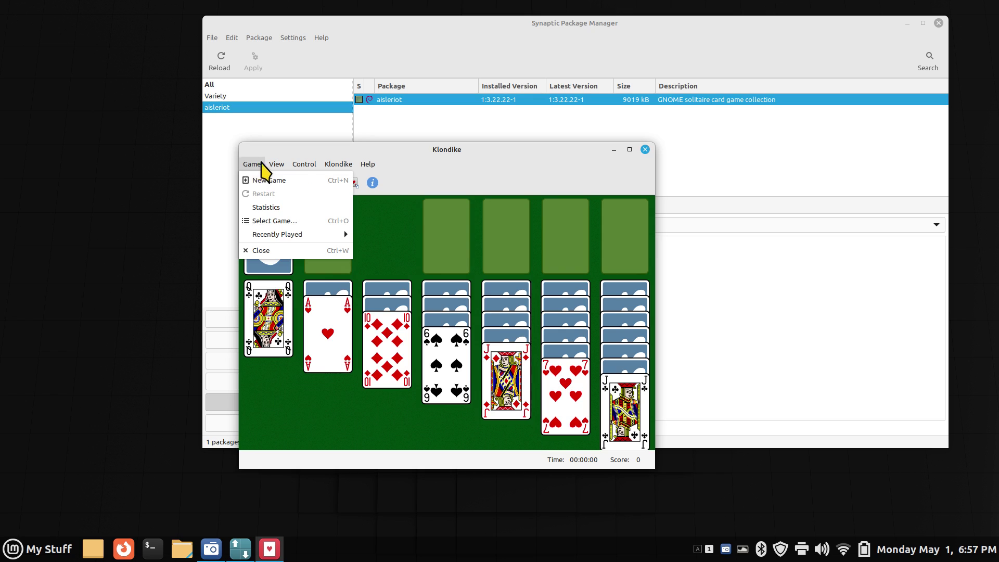
pyautogui.moveTo(368, 171)
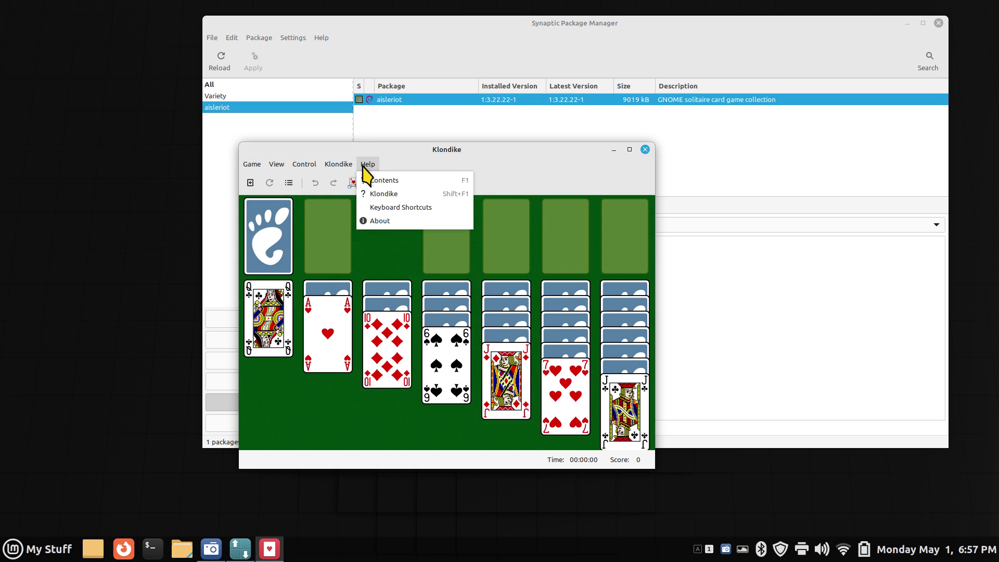
pyautogui.click(509, 178)
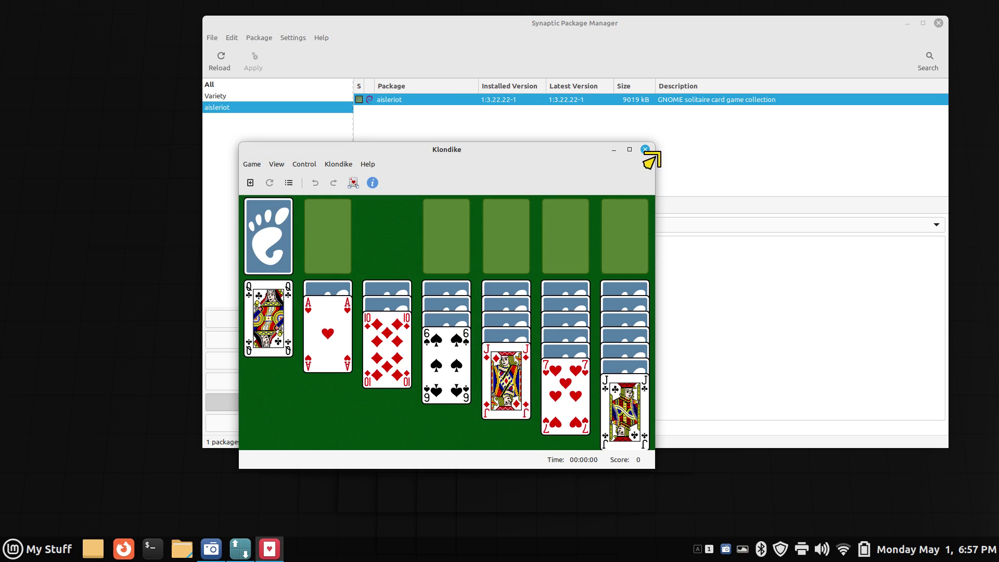
pyautogui.click(645, 150)
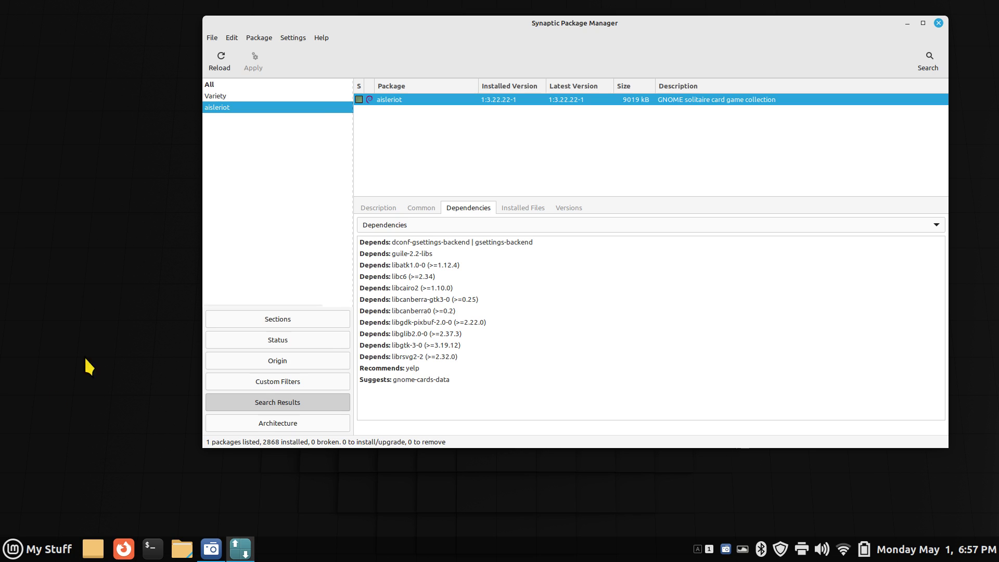
# Step: Search Software Manager for the copied name aisleriot and close Software Manager
pyautogui.click(35, 553)
pyautogui.click(32, 273)
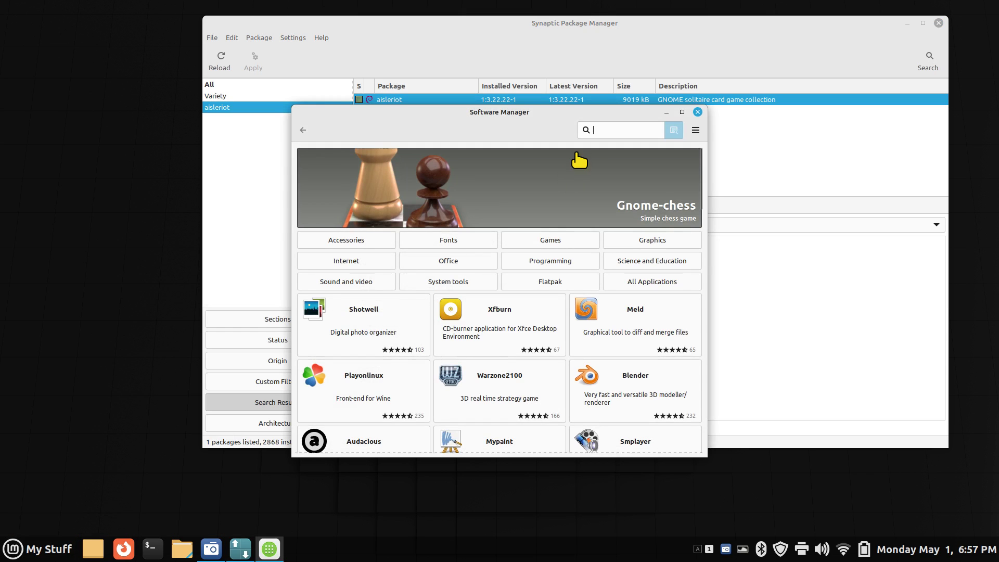
pyautogui.rightClick(603, 129)
pyautogui.click(625, 162)
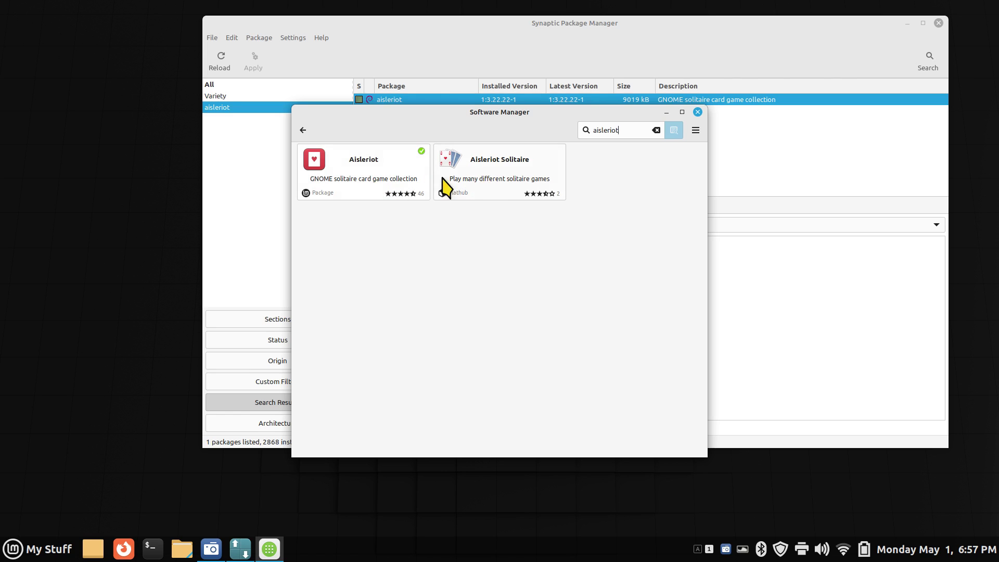
pyautogui.click(698, 112)
# Step: Mark the aisleriot package for complete removal in Synaptic and check the legend of package status icons
pyautogui.click(359, 99)
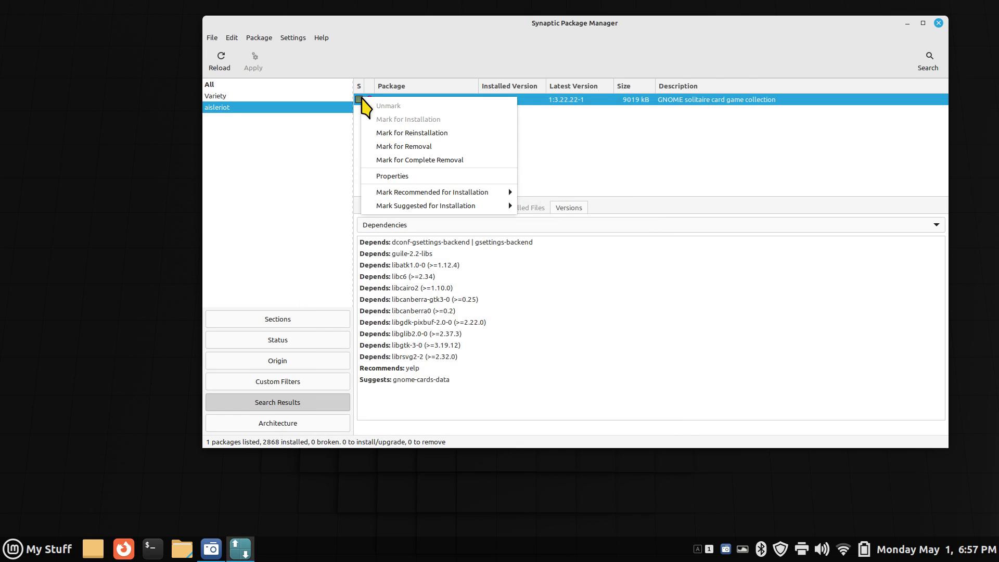
pyautogui.click(421, 161)
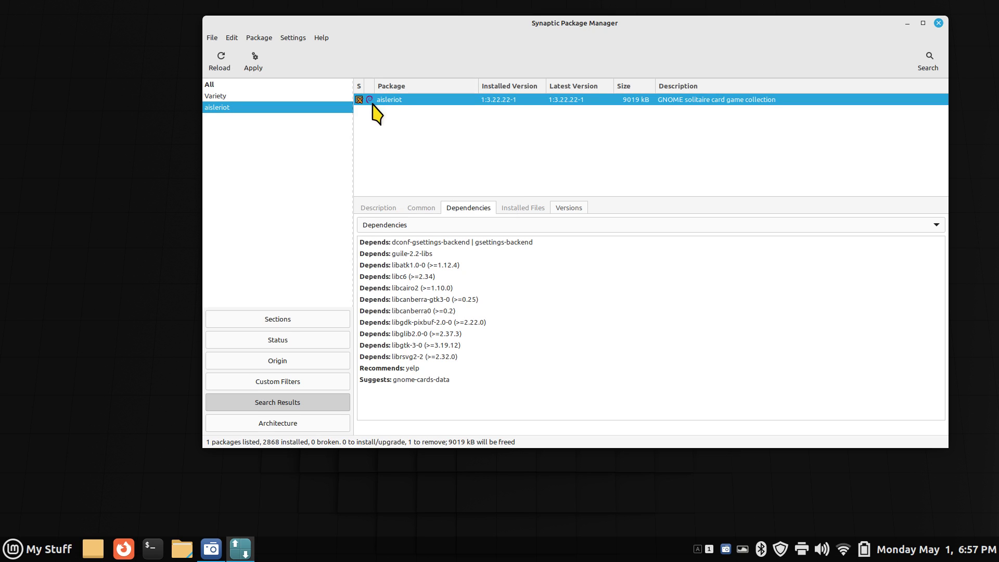
pyautogui.click(321, 37)
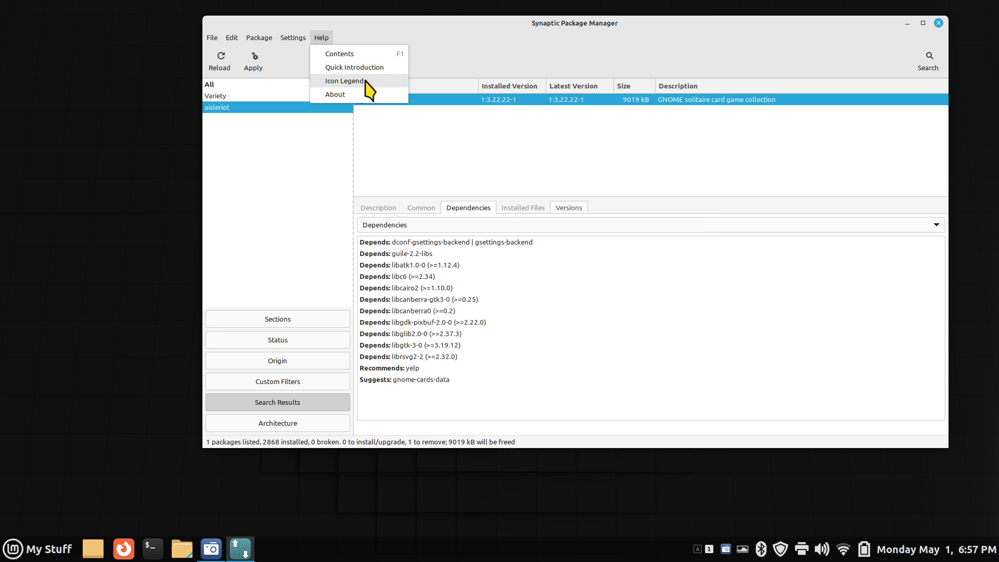
pyautogui.click(367, 82)
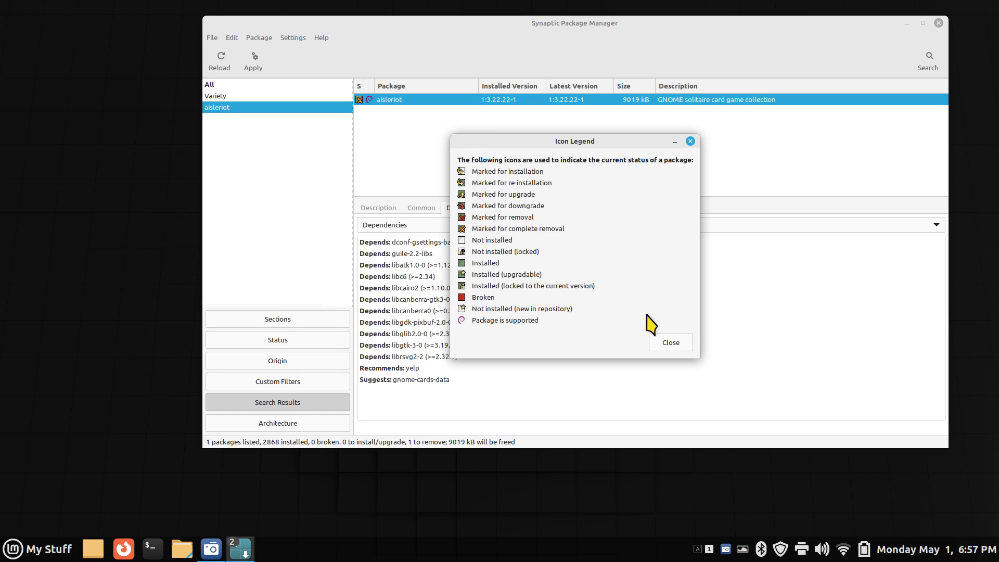
pyautogui.click(670, 342)
# Step: Apply the marked complete removal of aisleriot and dismiss the resulting dialog
pyautogui.click(252, 60)
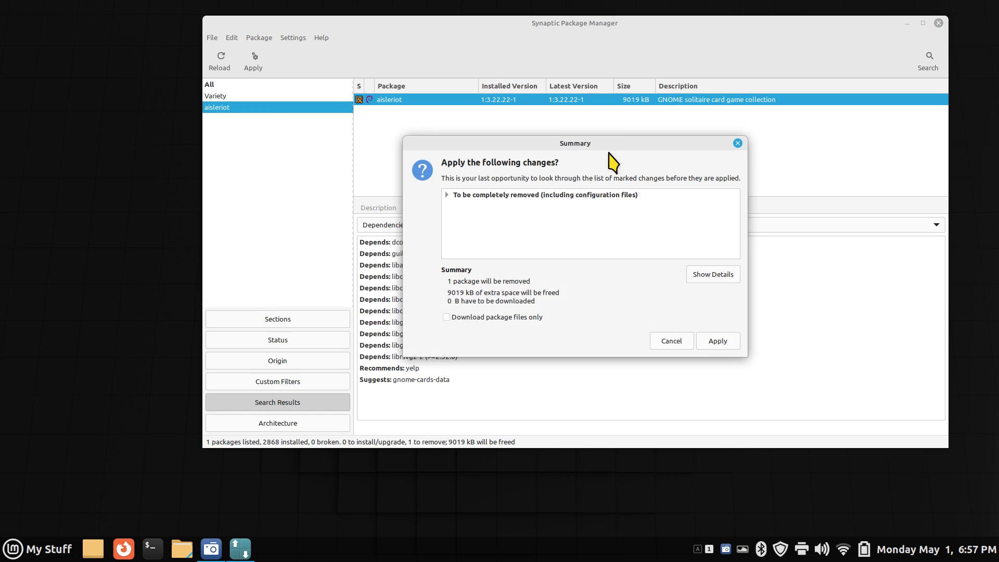
pyautogui.click(731, 342)
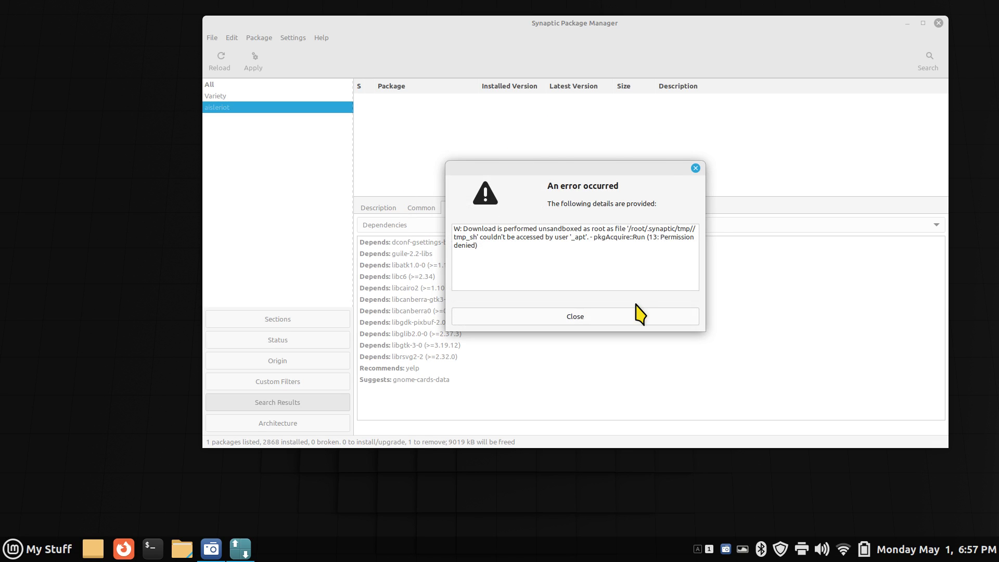
pyautogui.click(577, 322)
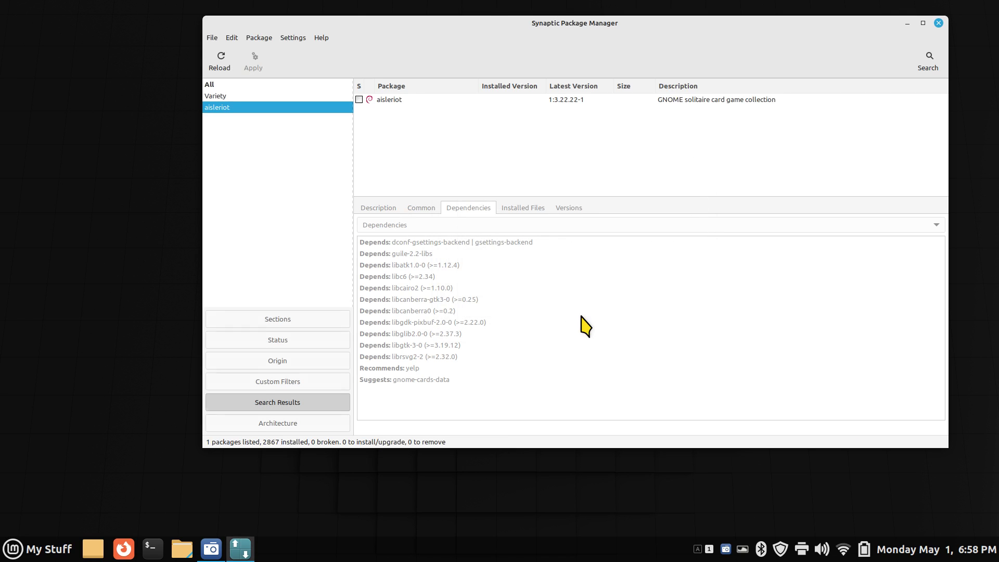
# Step: Search package names for aisleriot again and view the marking options for the package without choosing one
pyautogui.click(929, 67)
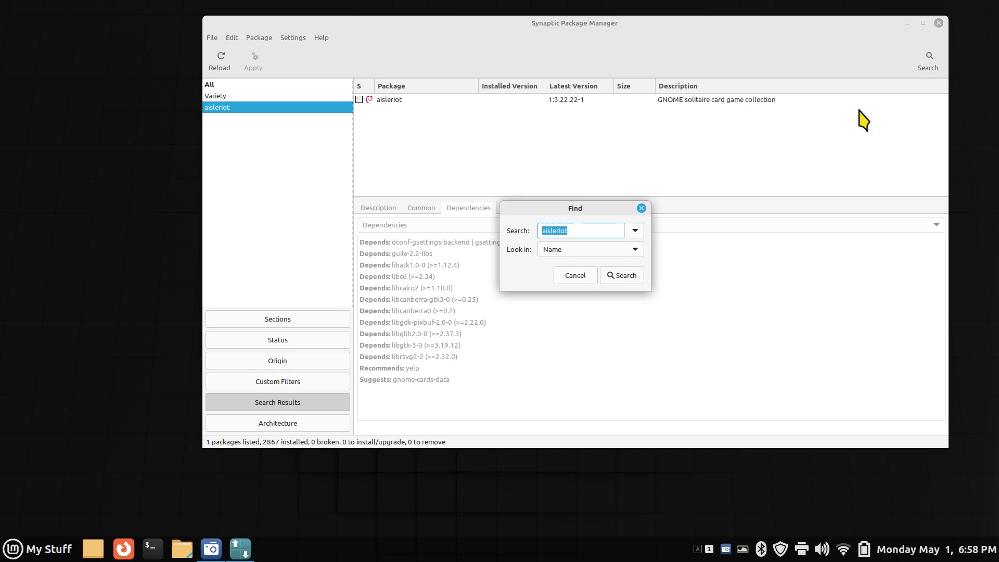
pyautogui.click(629, 276)
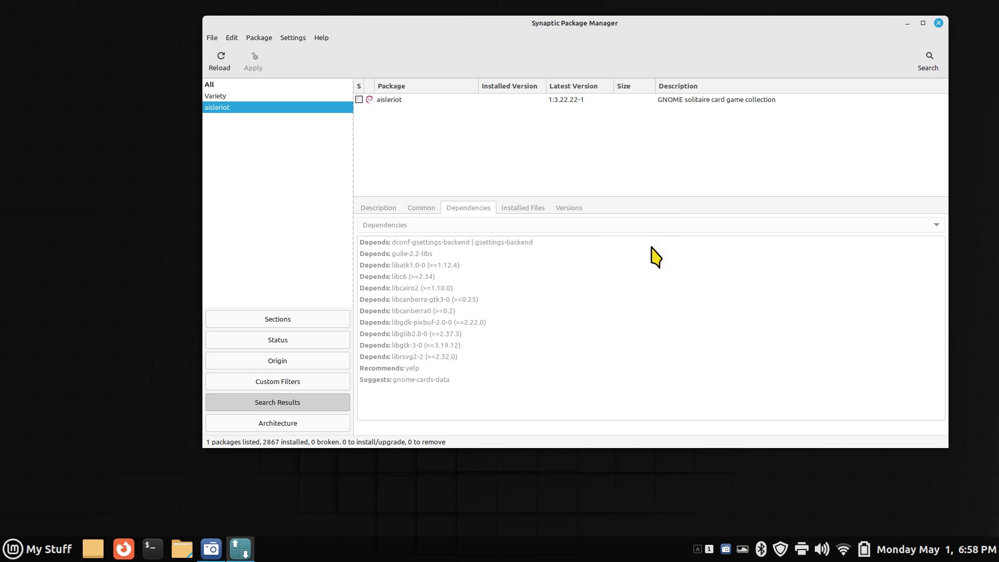
pyautogui.rightClick(376, 100)
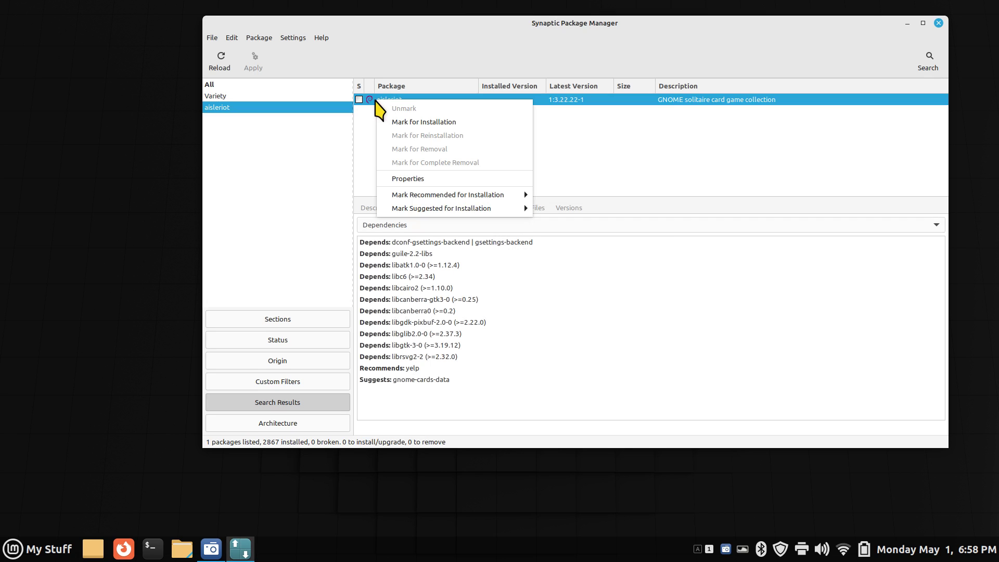
pyautogui.click(645, 167)
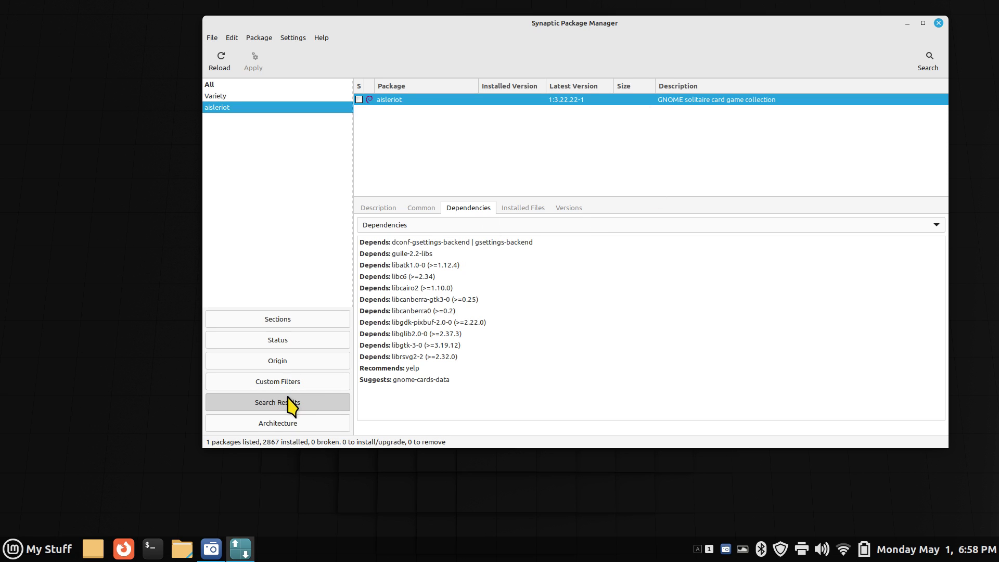
pyautogui.moveTo(656, 33)
pyautogui.mouseDown()
pyautogui.moveTo(641, 52)
pyautogui.moveTo(648, 19)
pyautogui.mouseUp()
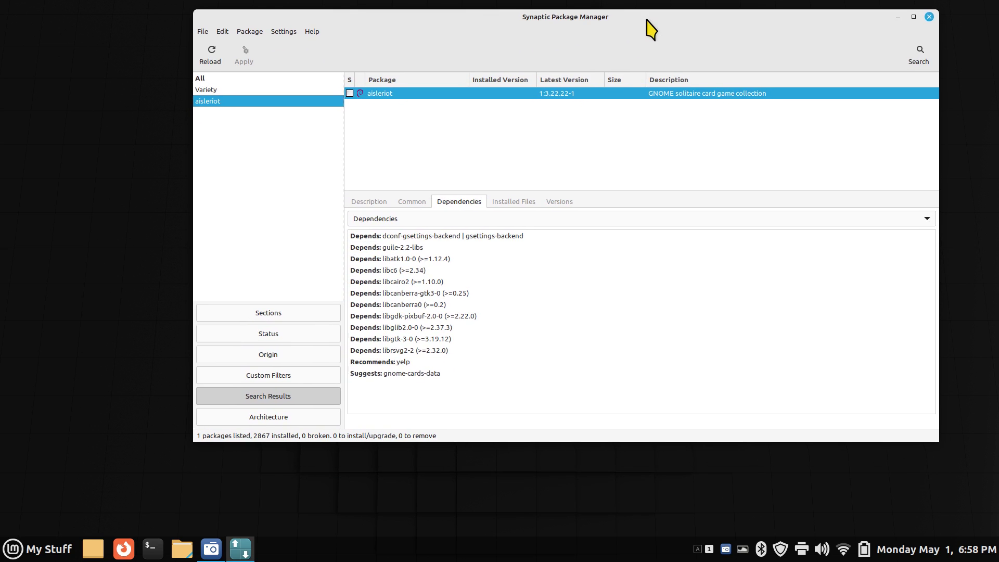
pyautogui.click(897, 16)
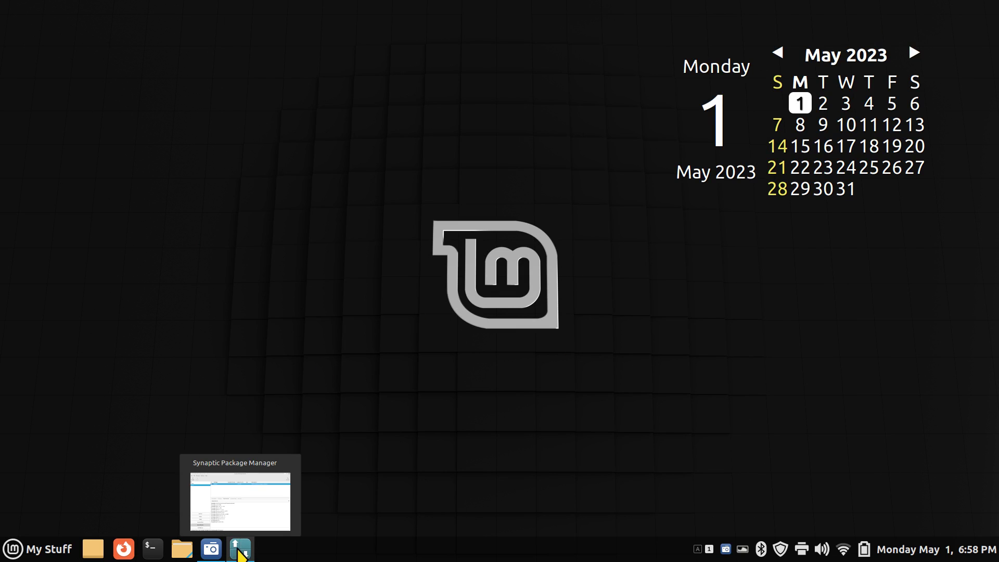
pyautogui.click(240, 549)
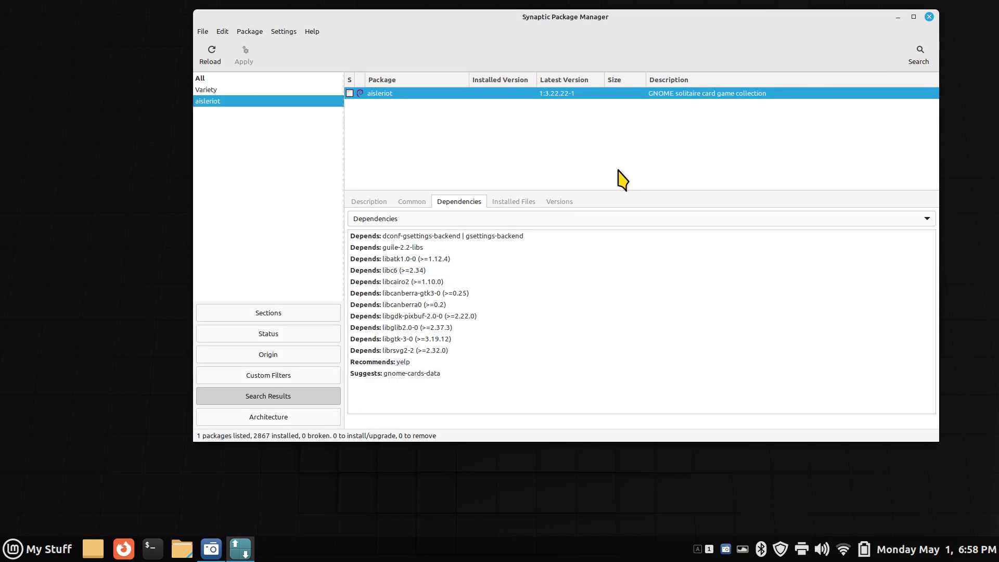
# Step: Try to install the package in a terminal with sudo apt install aisleriot, entering the account password, and abort the command and clear the screen
pyautogui.click(153, 549)
pyautogui.moveTo(337, 34); pyautogui.dragTo(564, 155)
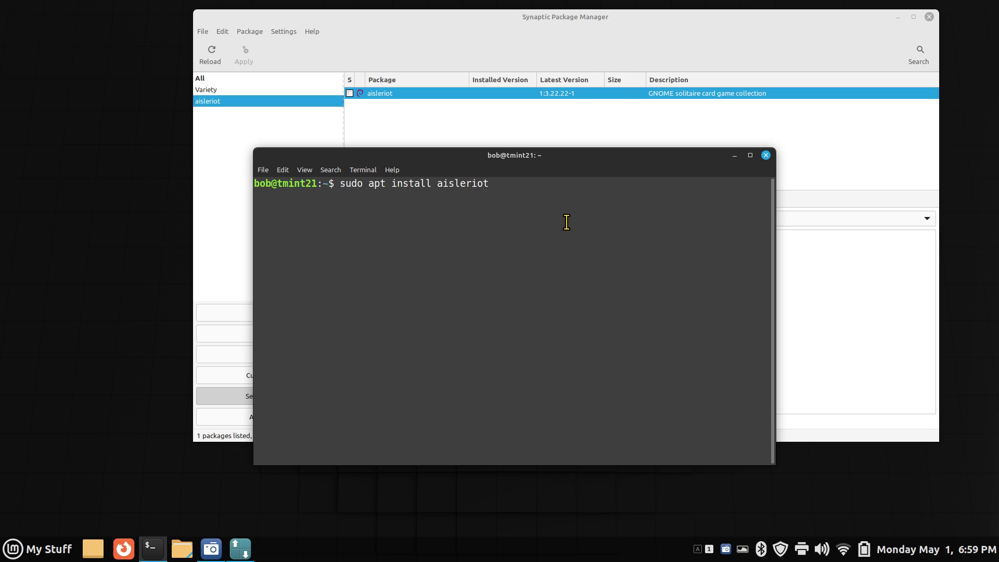
pyautogui.press('Return')
pyautogui.write('*****')
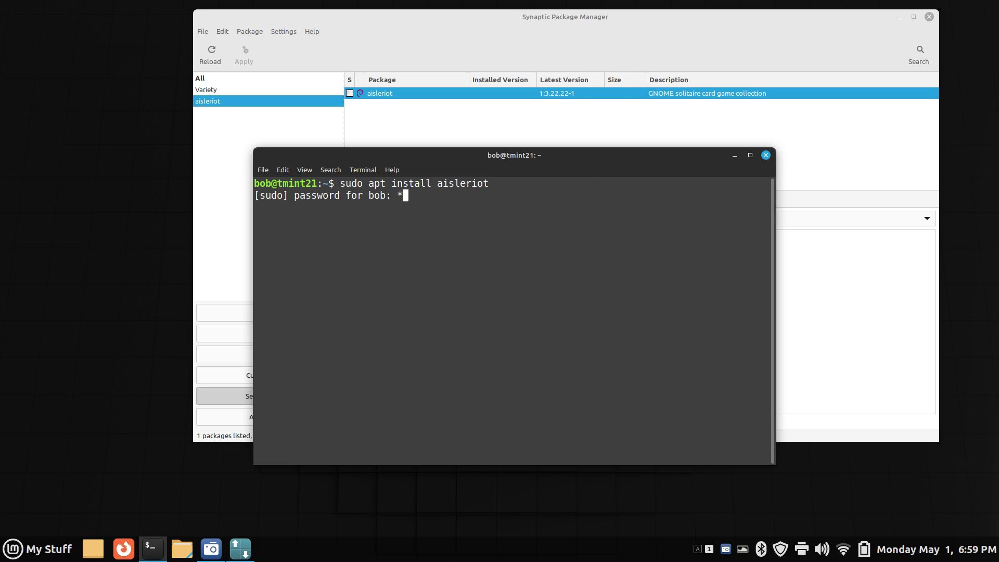
pyautogui.write('****')
pyautogui.press('Return')
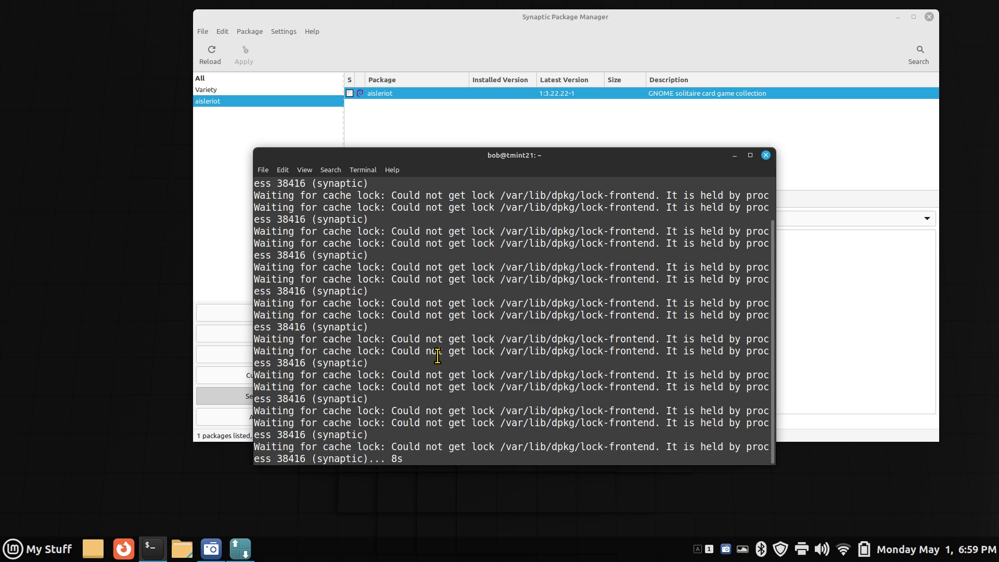
pyautogui.hotkey('ctrl', 'c')
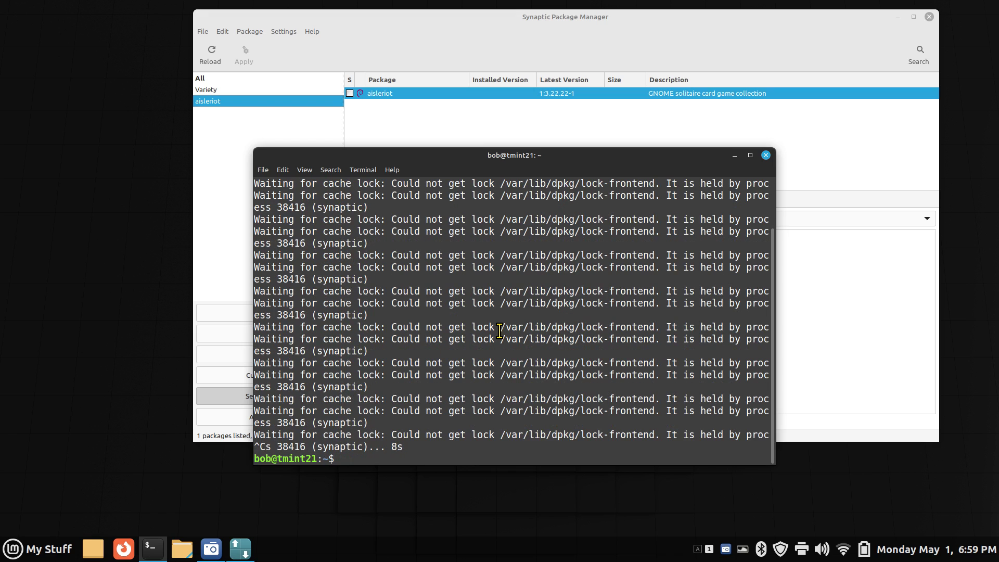
pyautogui.write('clear')
pyautogui.press('Return')
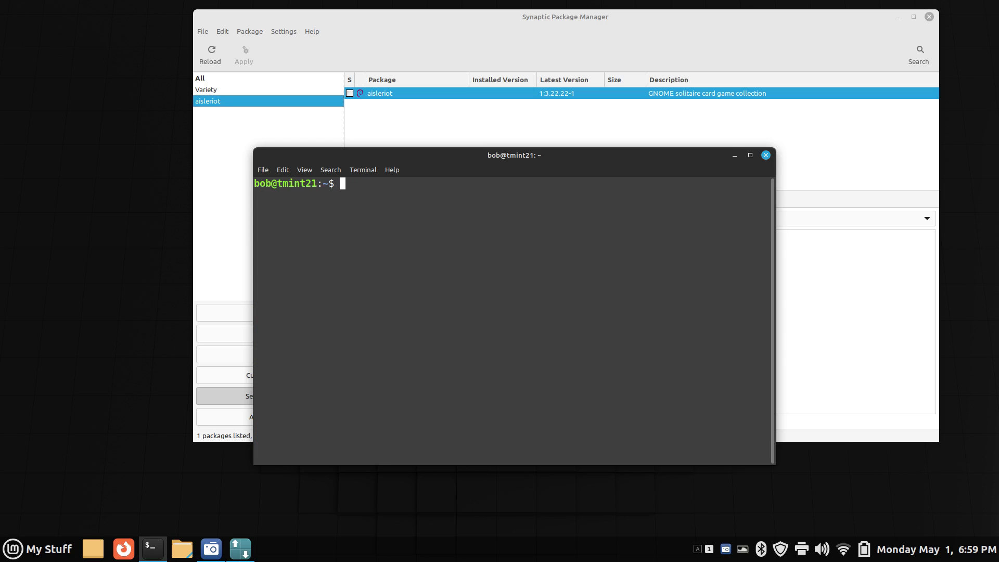
# Step: Quit Synaptic Package Manager and install the game in the terminal with sudo apt install aisleriot, clearing the screen
pyautogui.click(619, 39)
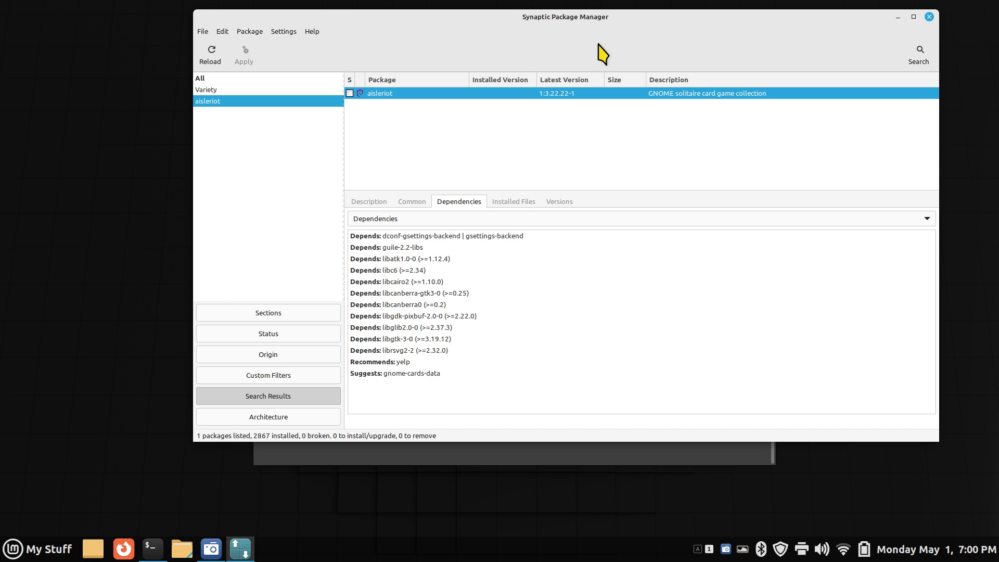
pyautogui.hotkey('ctrl', 'q')
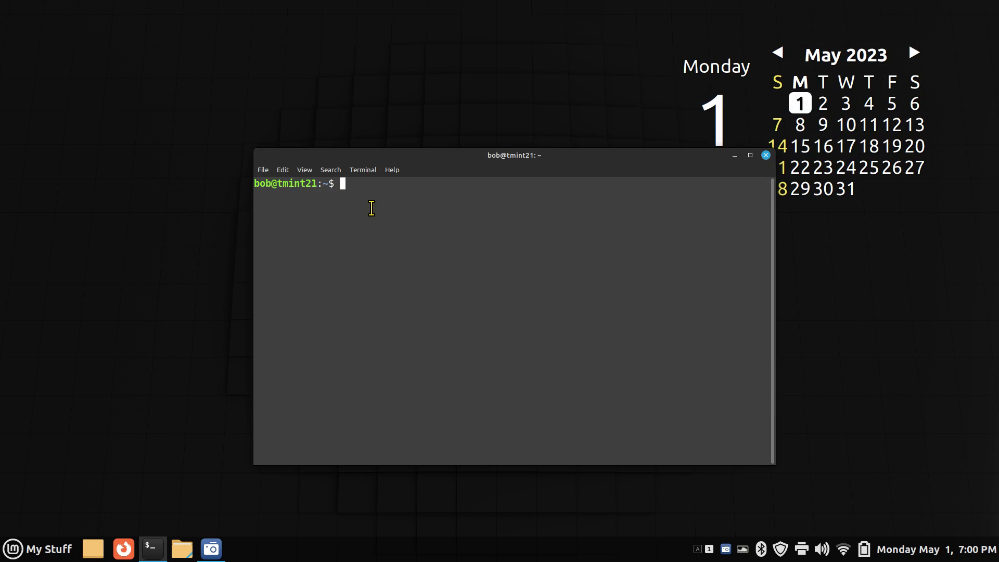
pyautogui.write('clear')
pyautogui.press('Return')
pyautogui.write('sudo apt install aisleriot')
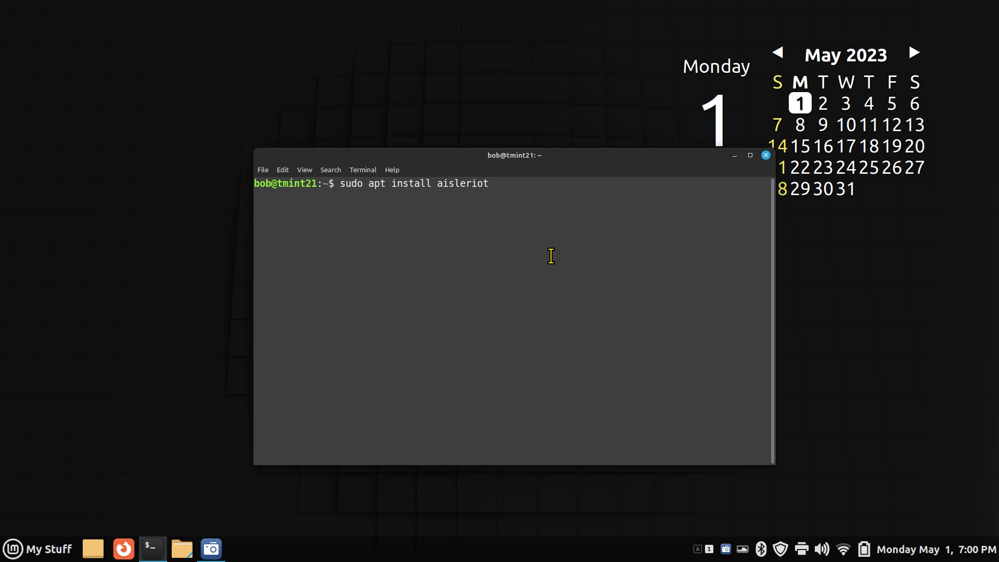
pyautogui.press('Return')
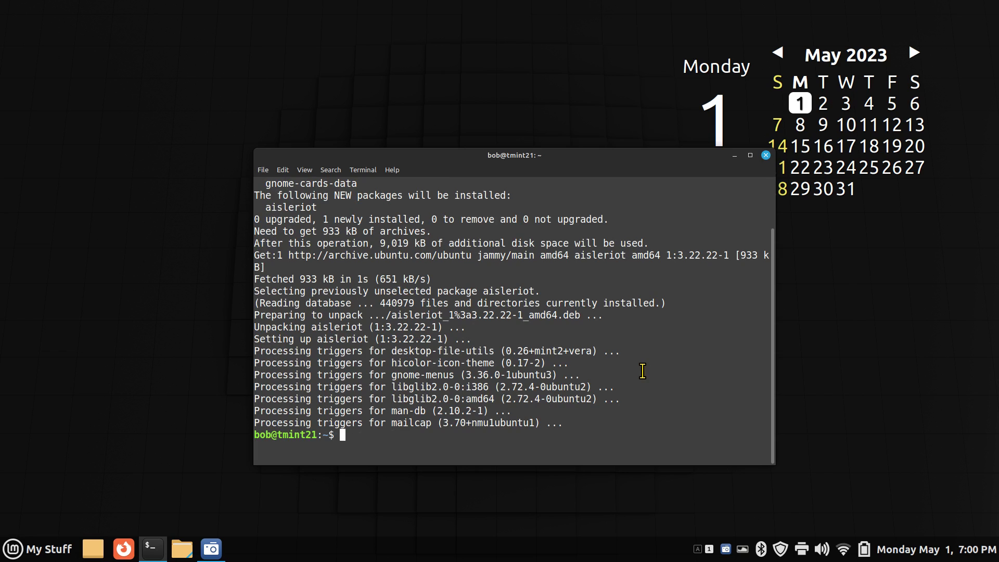
pyautogui.write('clear')
pyautogui.press('Return')
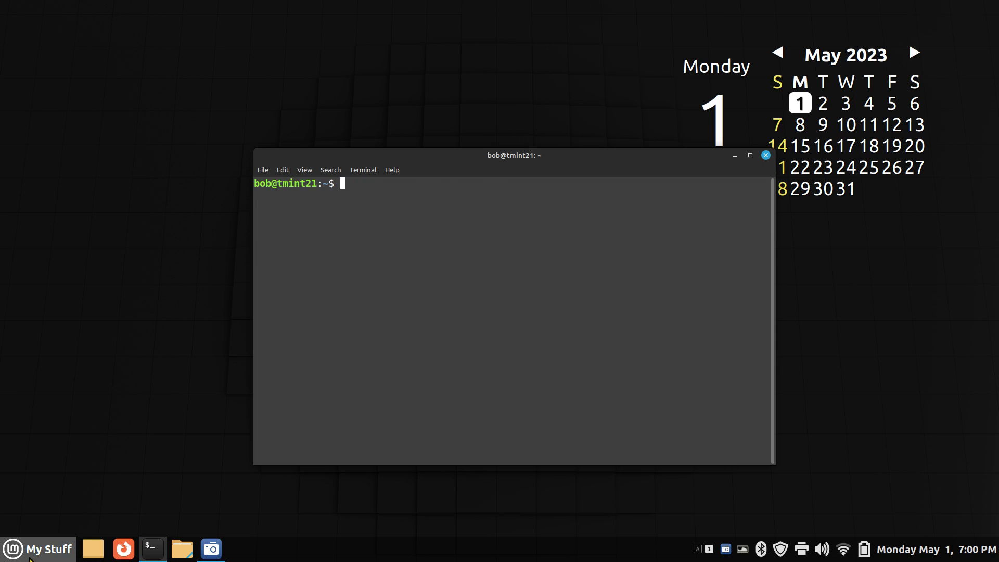
# Step: Check the Games category for AisleRiot, and look up aisleriot in Software Manager, opening the system package's details page and closing it
pyautogui.click(47, 549)
pyautogui.moveTo(99, 280)
pyautogui.moveTo(101, 299)
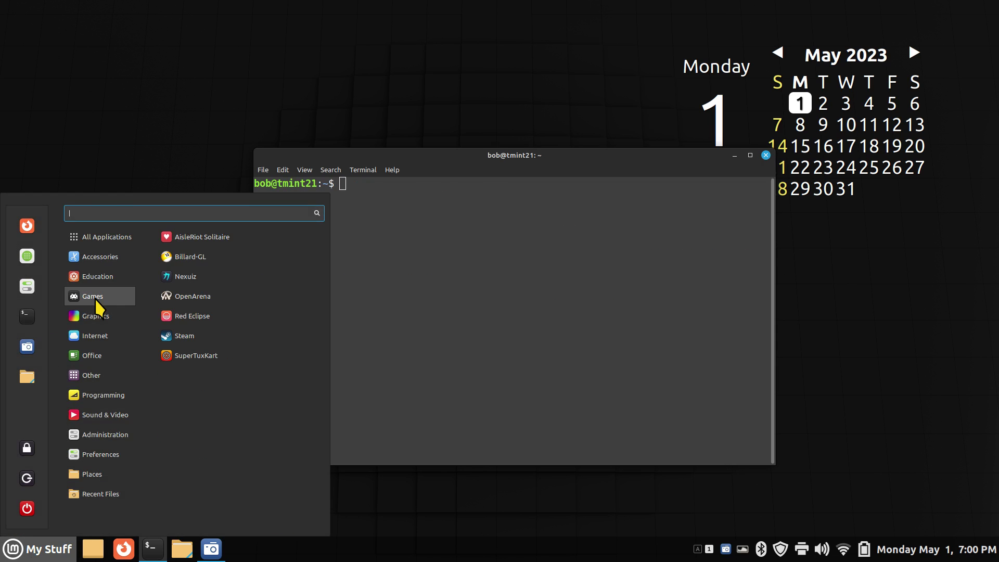
pyautogui.click(23, 255)
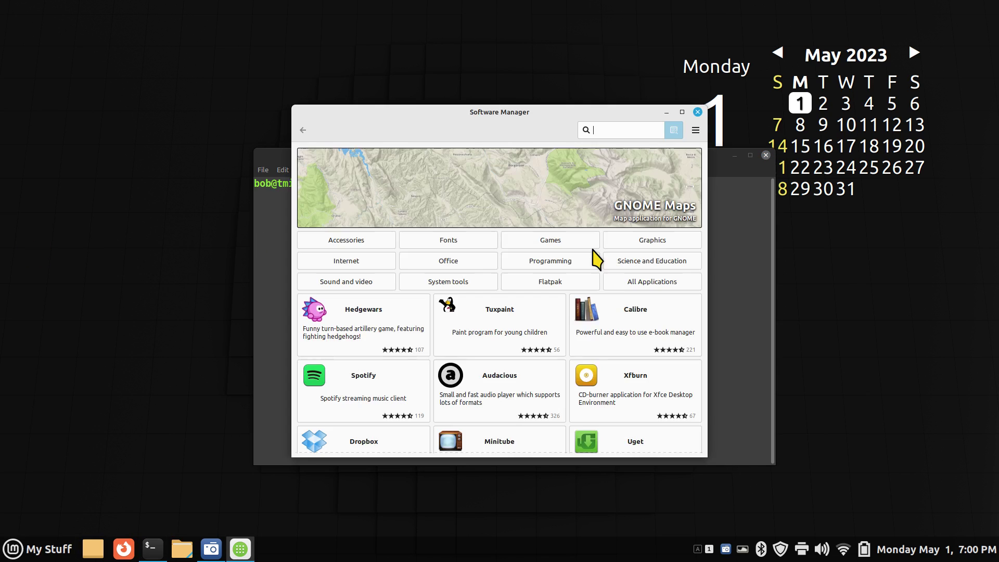
pyautogui.rightClick(602, 130)
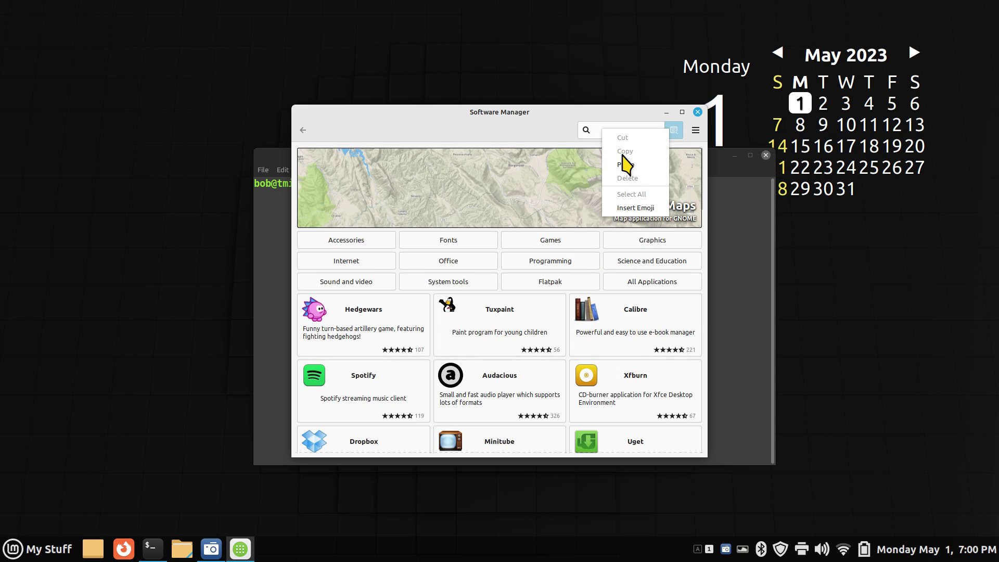
pyautogui.click(626, 165)
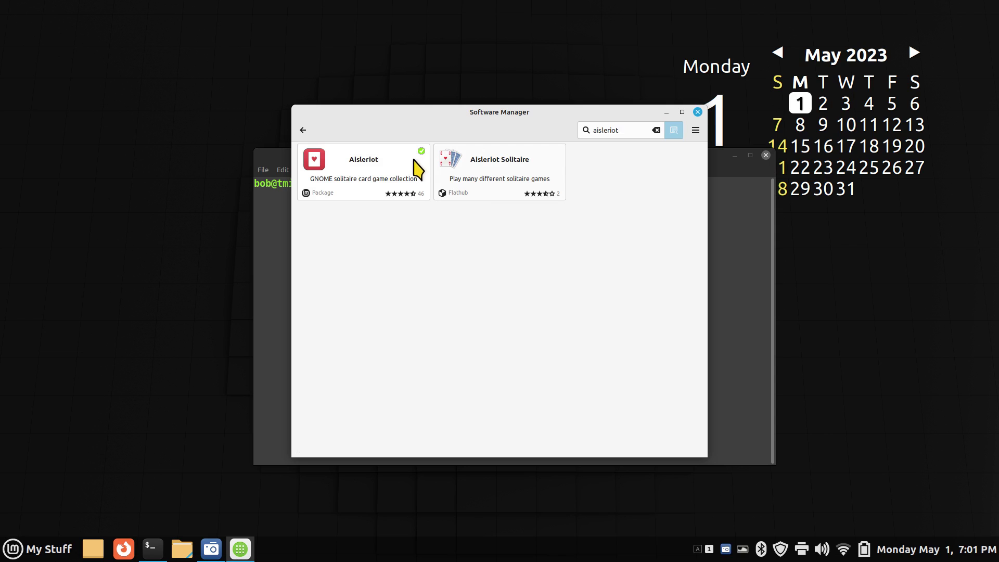
pyautogui.click(412, 167)
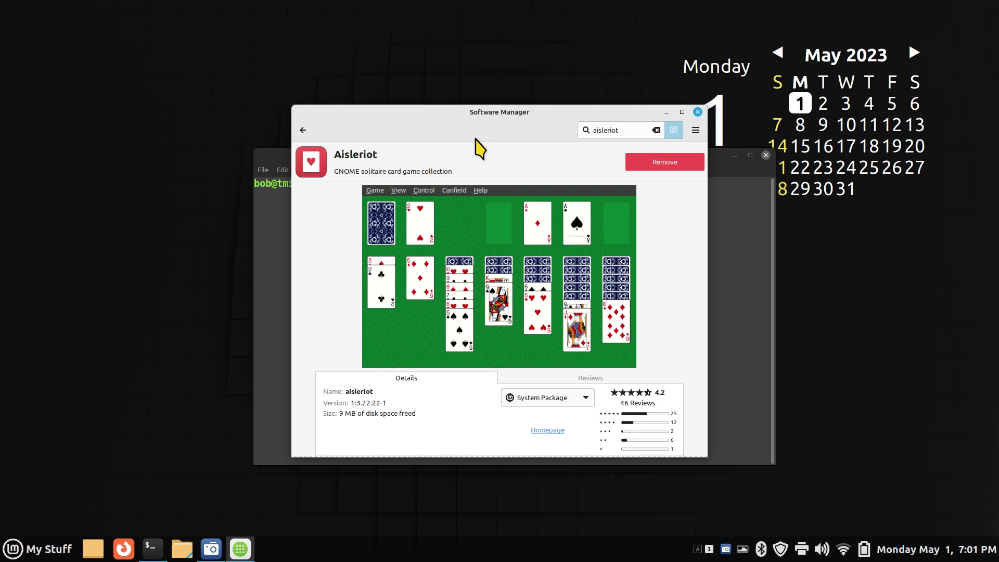
pyautogui.hotkey('alt', 'F4')
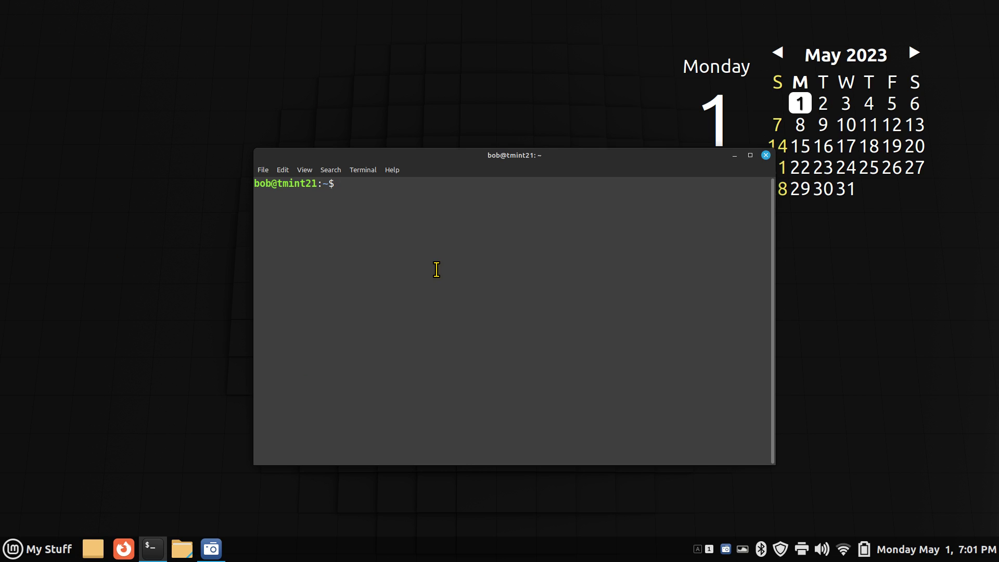
# Step: Launch the solitaire game from the terminal with the command sol and view its About information, moving the game window to uncover the terminal
pyautogui.write('sol')
pyautogui.press('Return')
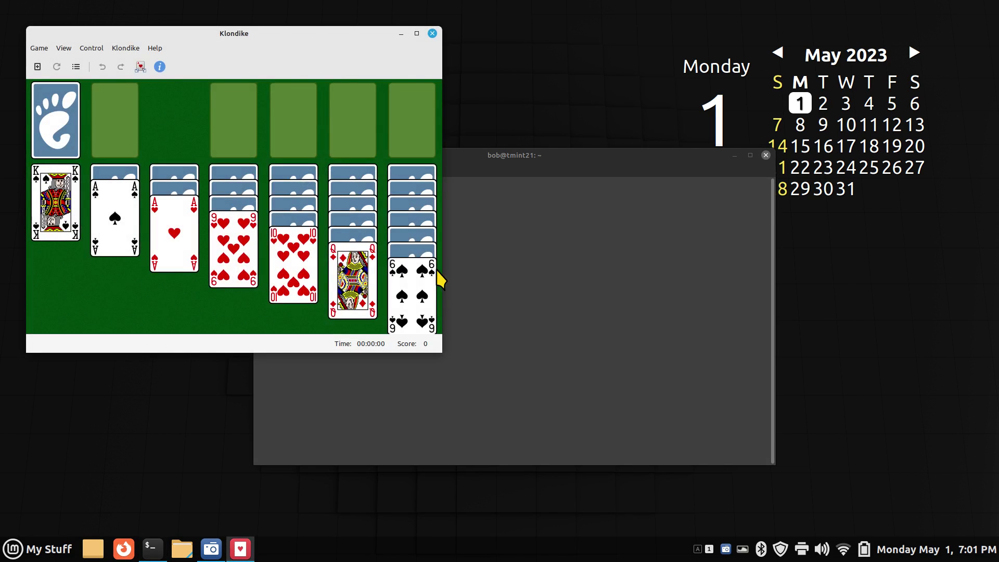
pyautogui.moveTo(244, 47); pyautogui.dragTo(452, 143)
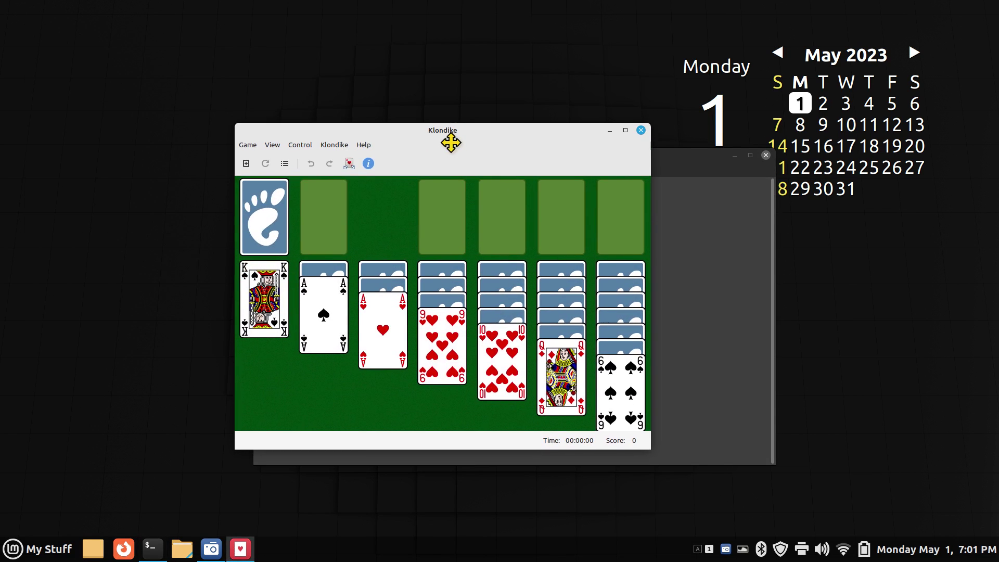
pyautogui.click(368, 145)
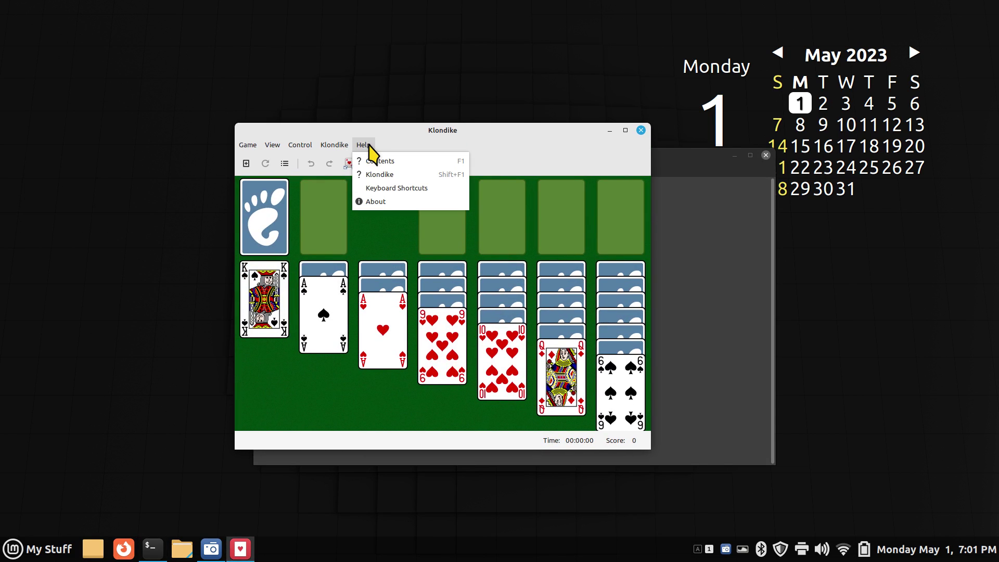
pyautogui.click(385, 202)
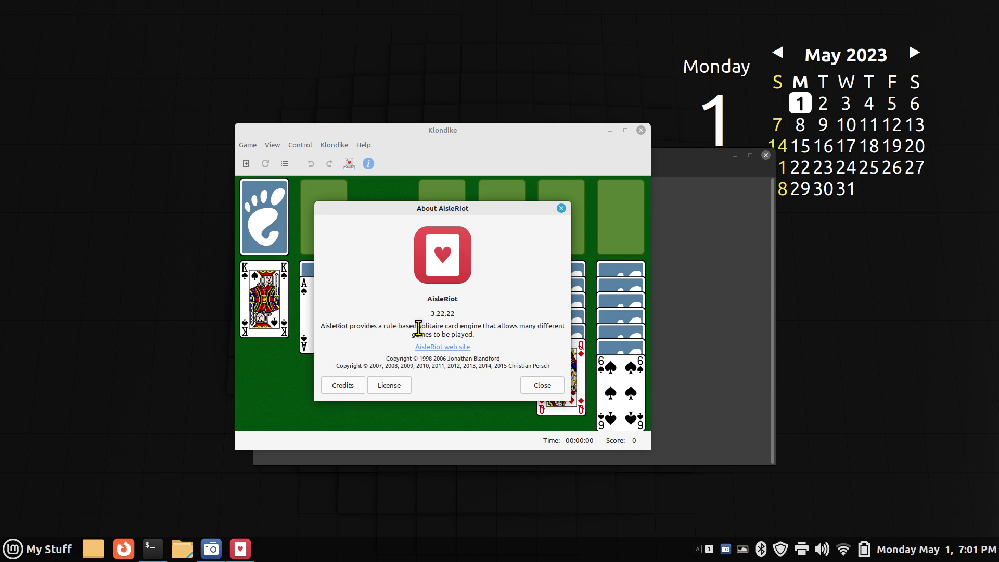
pyautogui.click(543, 388)
pyautogui.moveTo(543, 133); pyautogui.dragTo(589, 239)
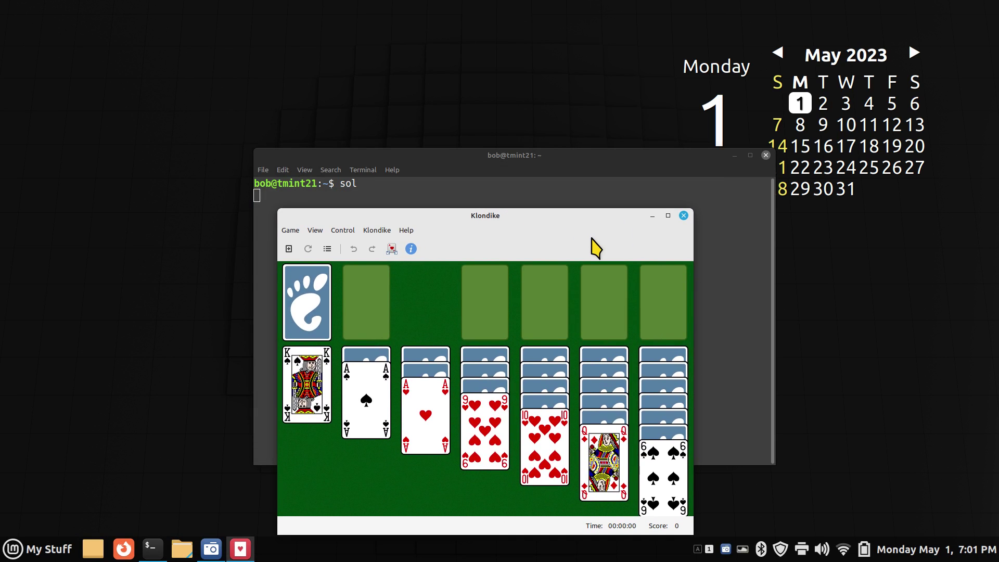
# Step: View the game's About information once more, and quit the game and the terminal
pyautogui.click(406, 230)
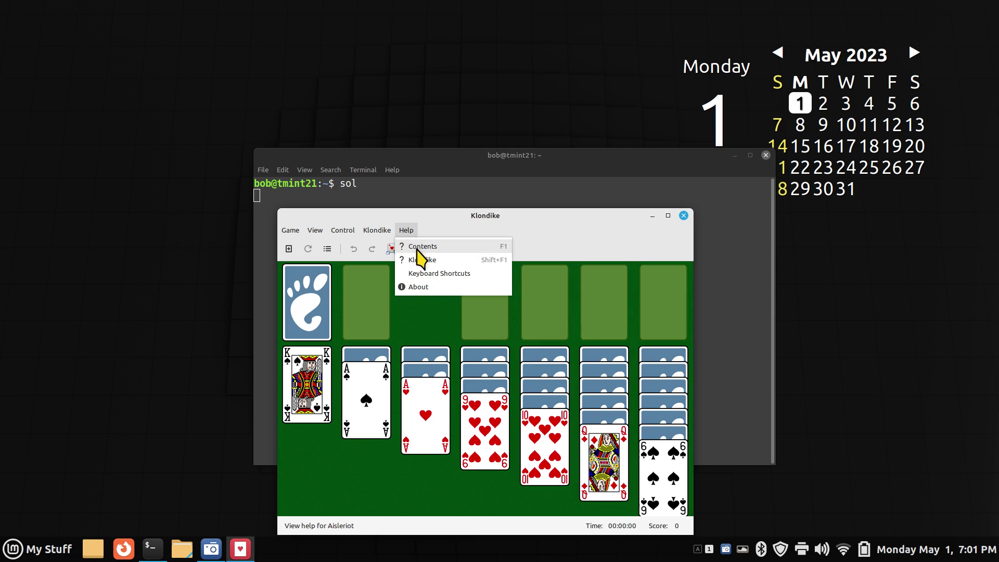
pyautogui.click(419, 287)
pyautogui.click(536, 388)
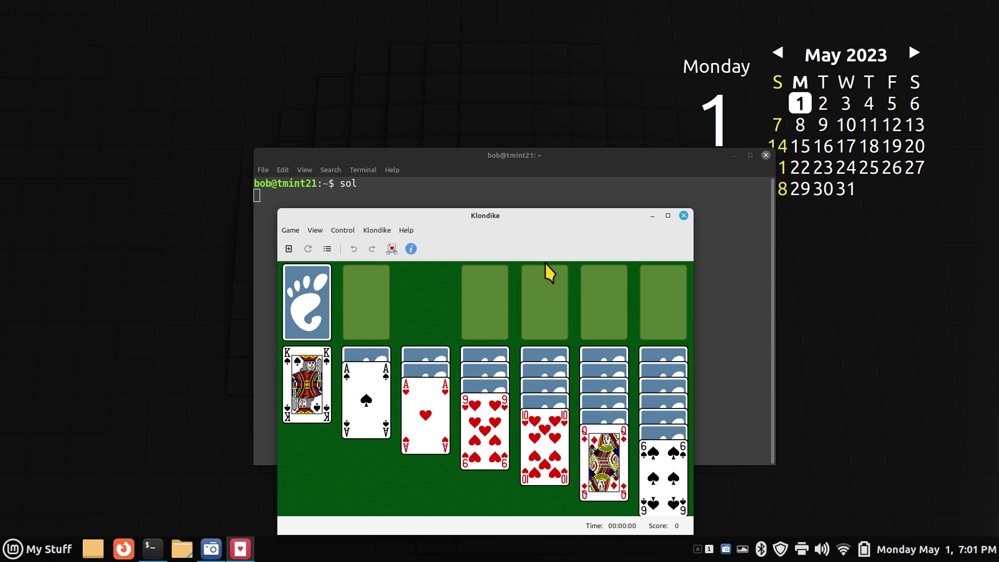
pyautogui.hotkey('ctrl', 'q')
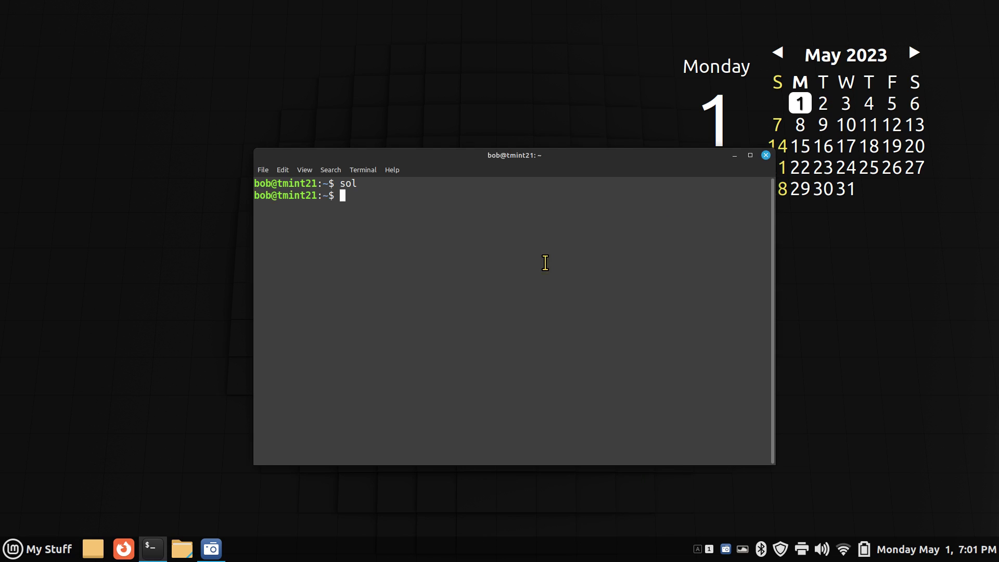
pyautogui.hotkey('ctrl', 'd')
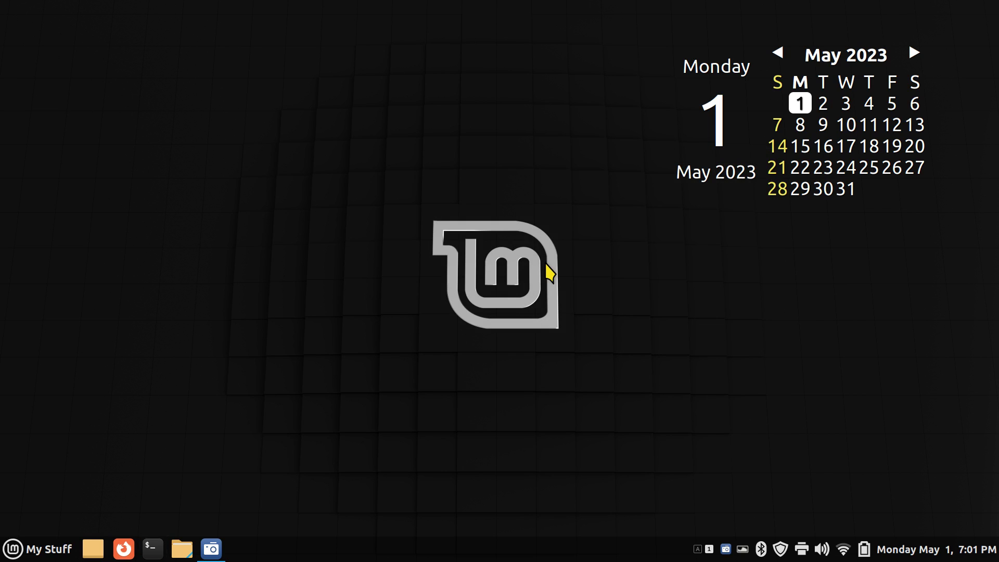
# Step: Launch the game from the desktop's run-command prompt with sol and quit it again
pyautogui.hotkey('alt', 'F2')
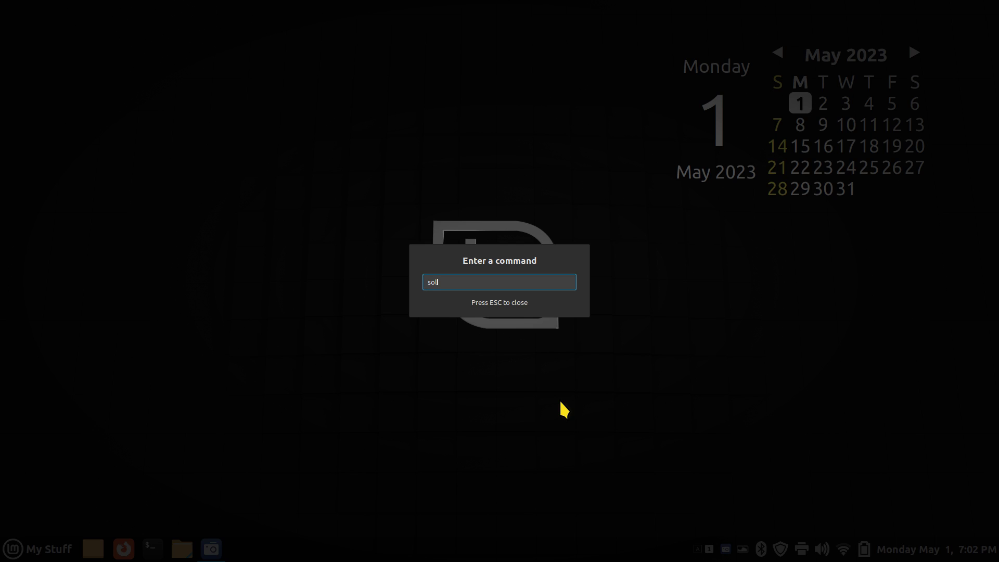
pyautogui.press('Return')
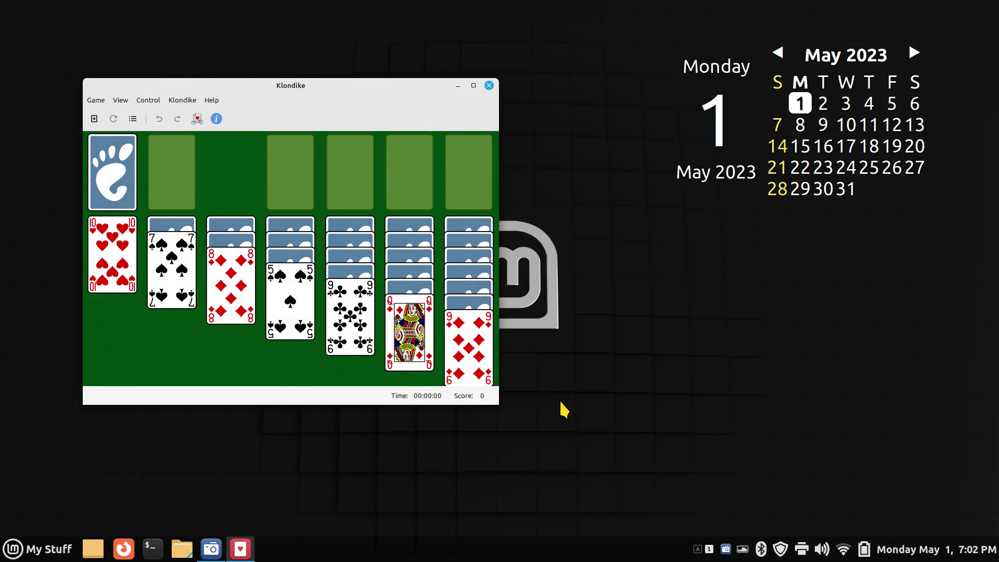
pyautogui.hotkey('ctrl', 'q')
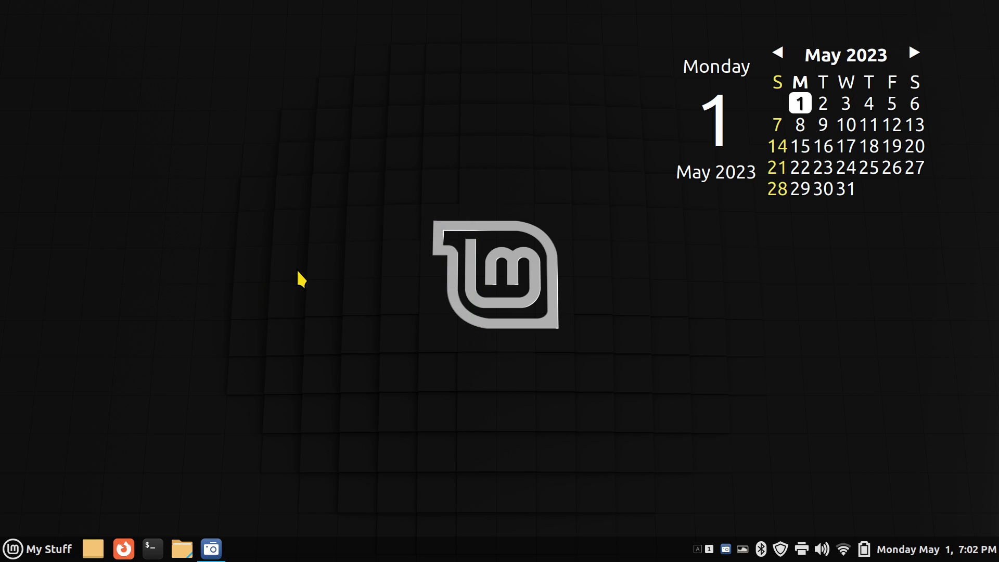
# Step: Run top in a new terminal to view the running processes, quit it and exit the terminal
pyautogui.click(152, 549)
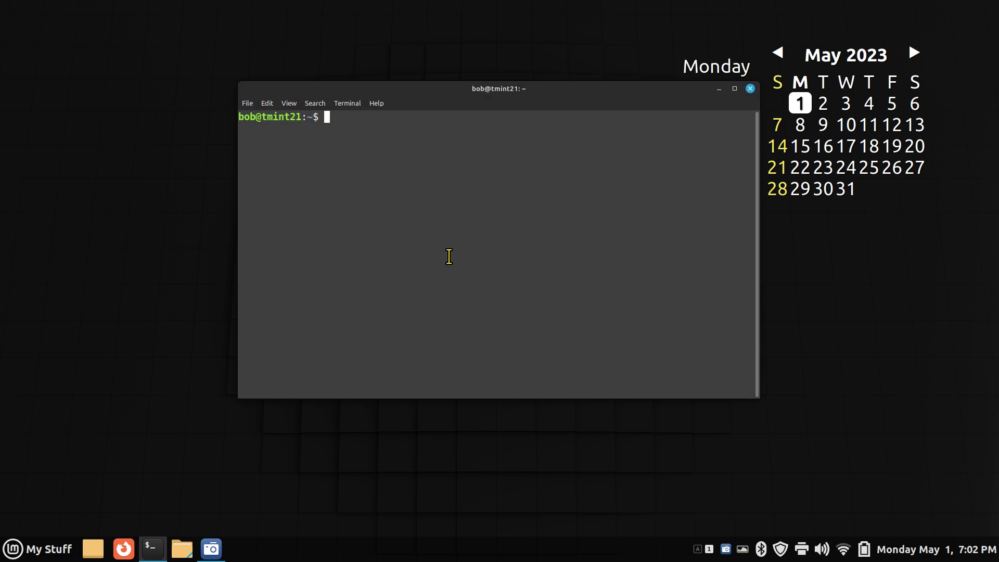
pyautogui.write('top')
pyautogui.press('Return')
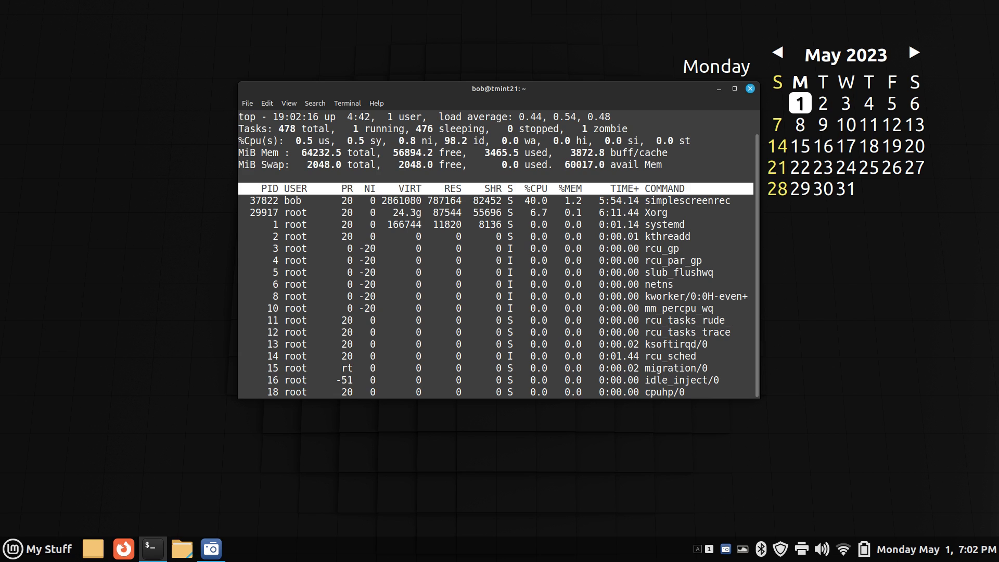
pyautogui.press('q')
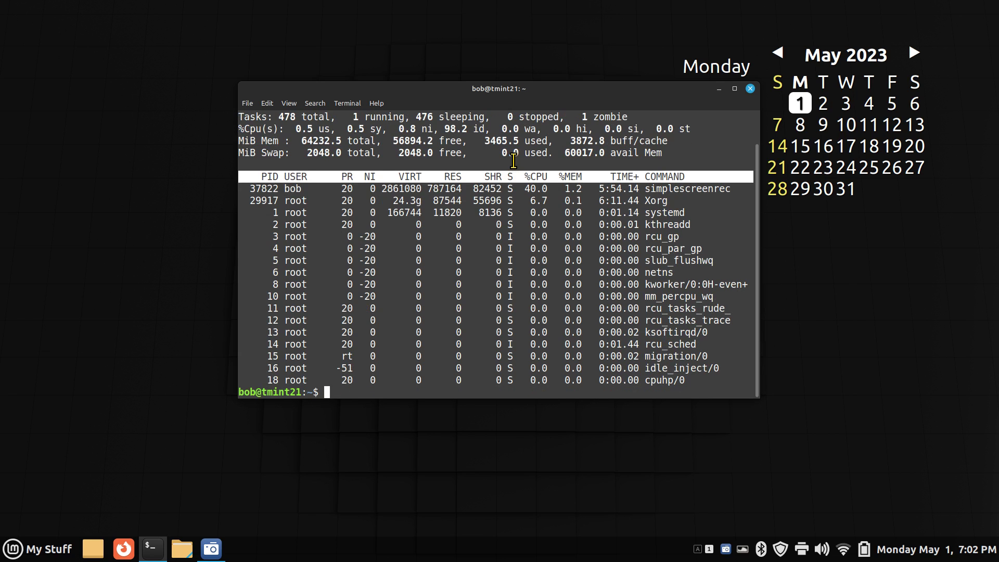
pyautogui.write('exi')
pyautogui.write('t')
pyautogui.press('Return')
# Step: Create a desktop launcher named x that runs the command sol, declining to add it to the menu
pyautogui.rightClick(324, 189)
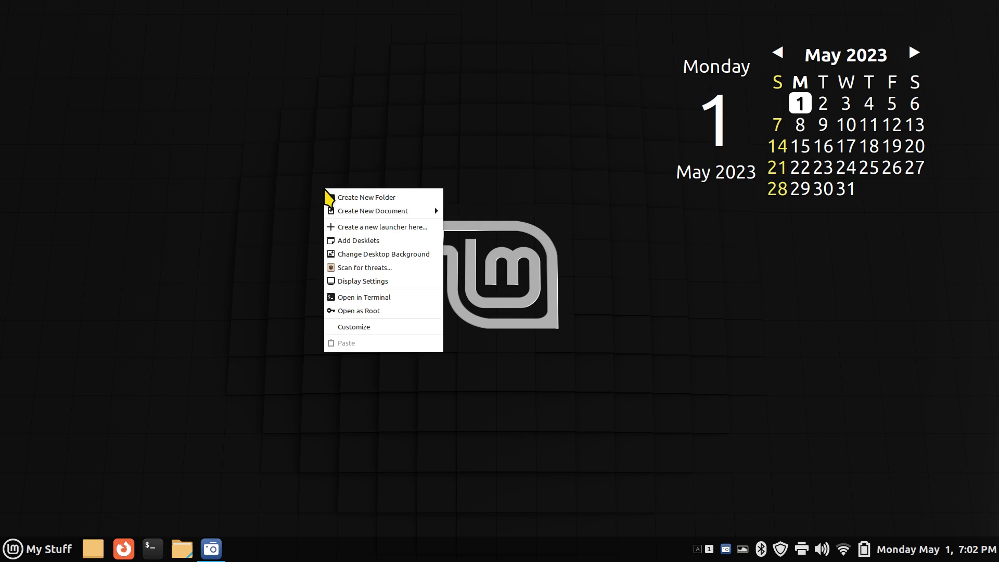
pyautogui.click(409, 233)
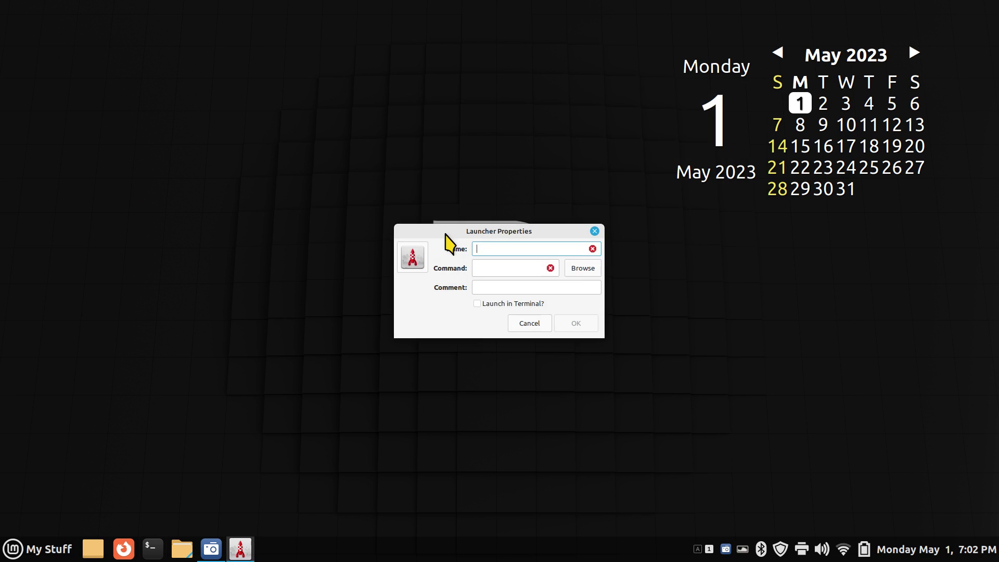
pyautogui.moveTo(456, 241); pyautogui.dragTo(440, 218)
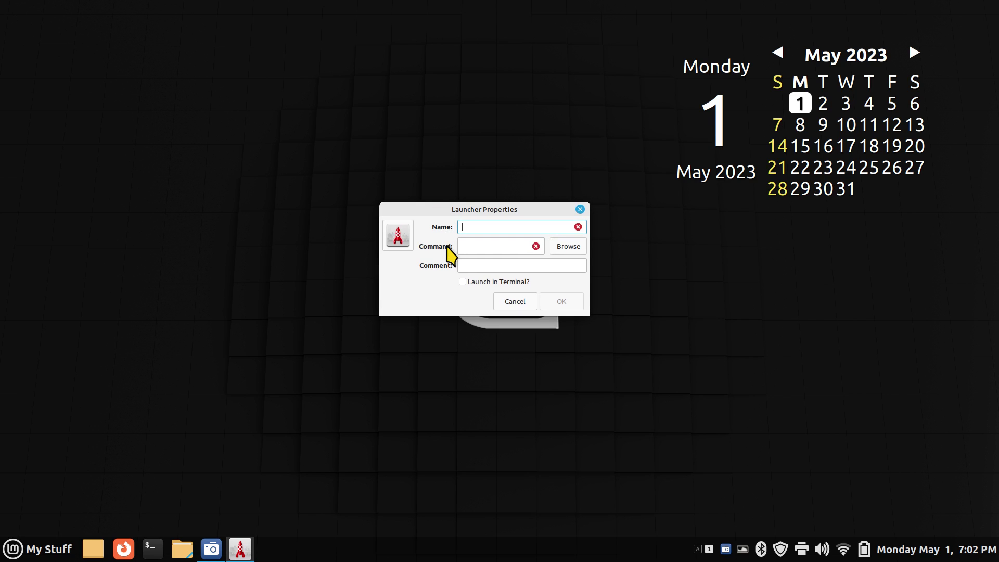
pyautogui.write('x')
pyautogui.click(474, 248)
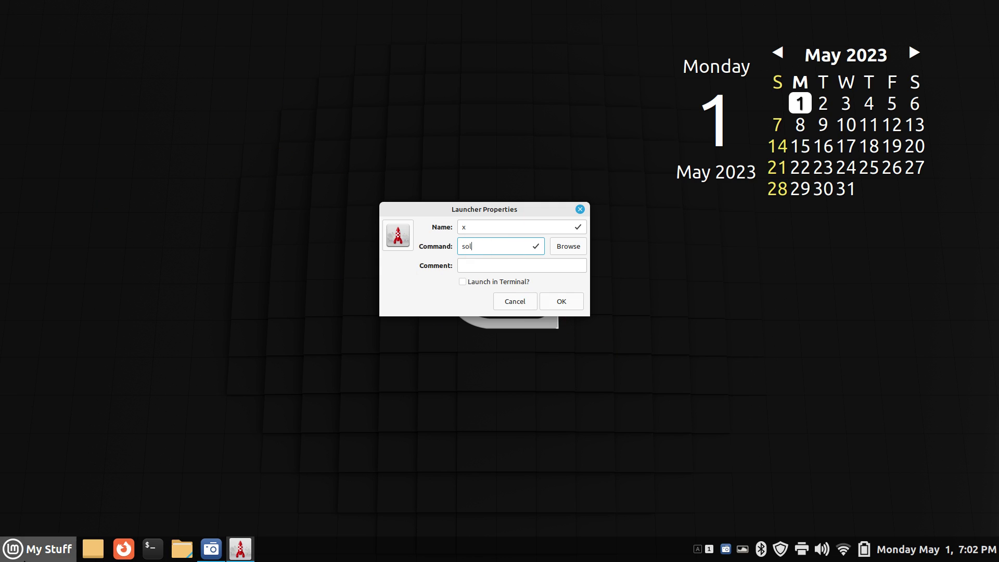
pyautogui.click(38, 549)
pyautogui.moveTo(99, 292)
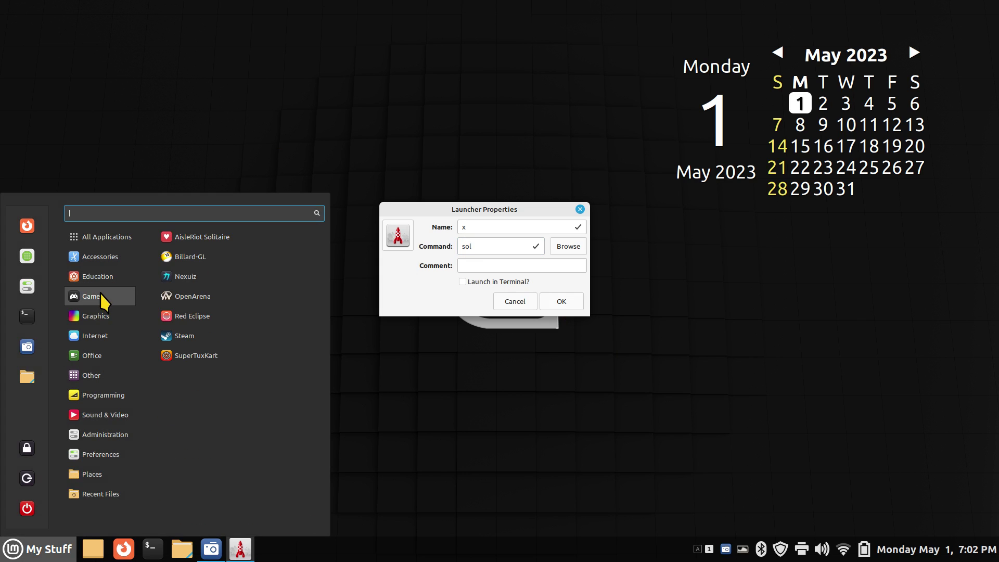
pyautogui.click(719, 284)
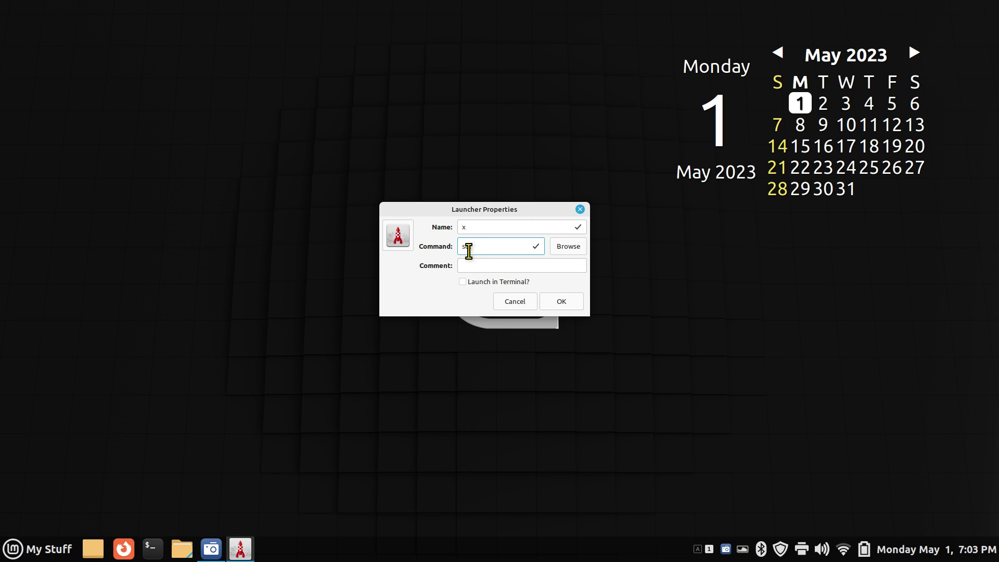
pyautogui.click(573, 301)
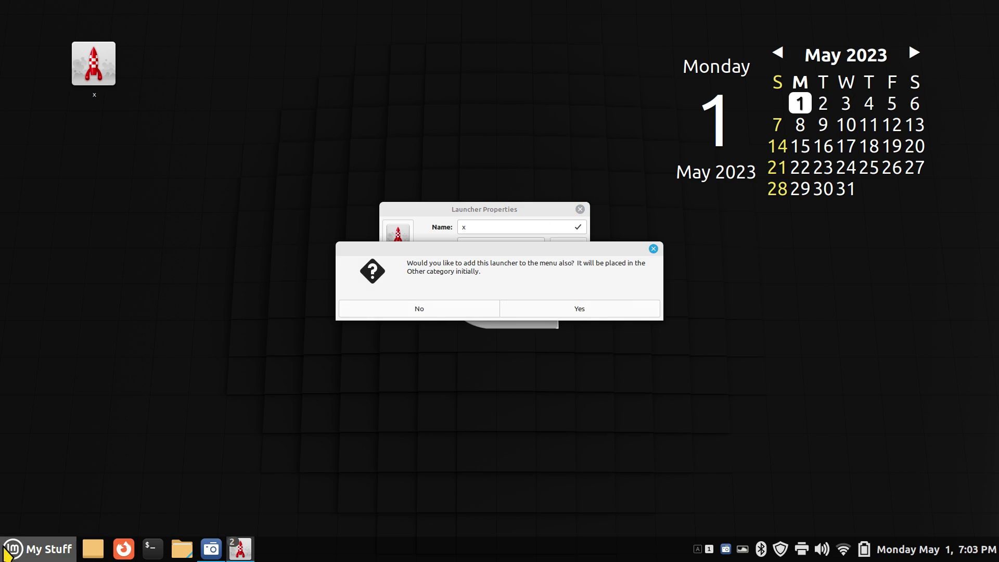
pyautogui.click(440, 313)
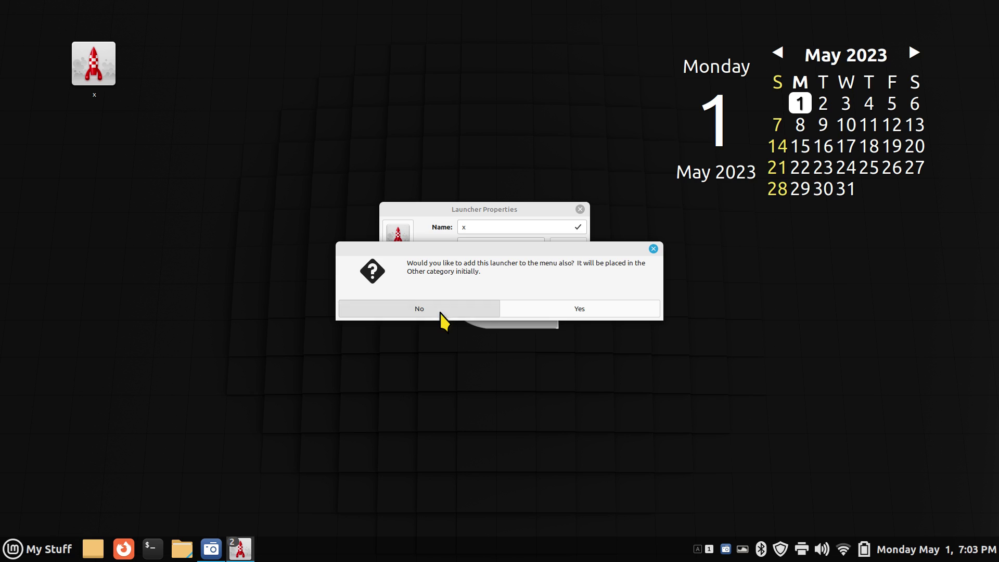
# Step: Test the x launcher by starting and closing the game, and delete the launcher from the desktop
pyautogui.doubleClick(99, 64)
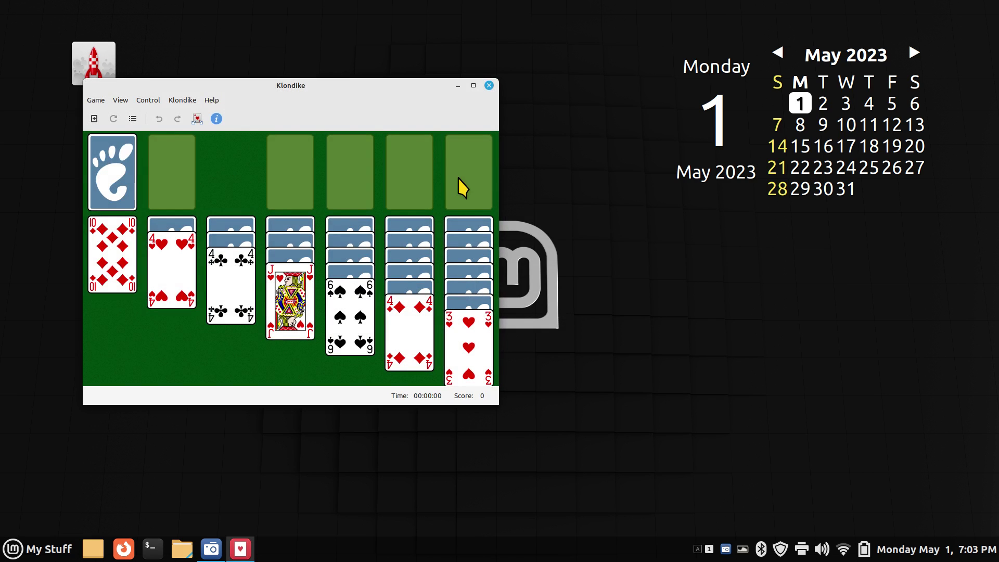
pyautogui.click(489, 86)
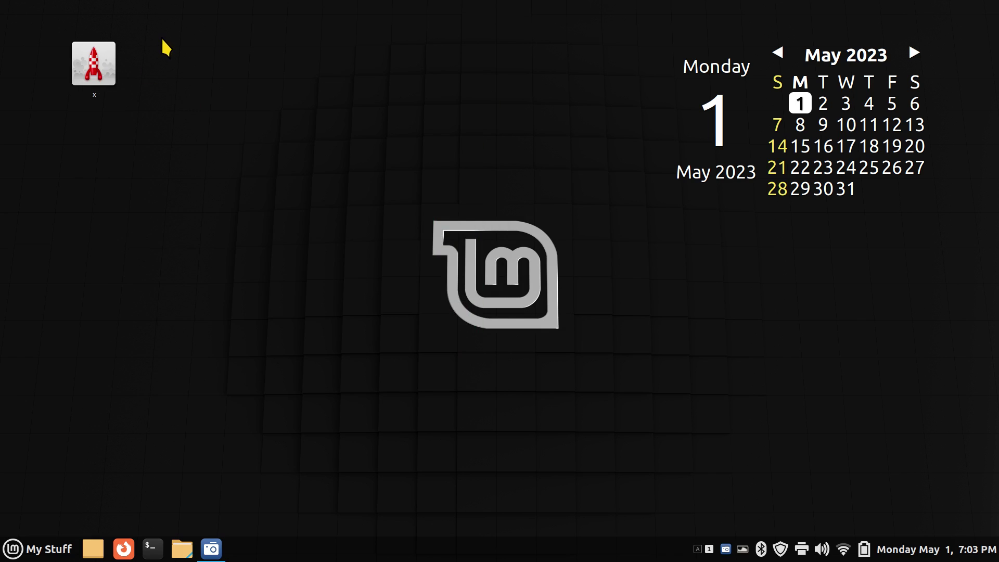
pyautogui.moveTo(163, 44); pyautogui.dragTo(77, 120)
pyautogui.press('Delete')
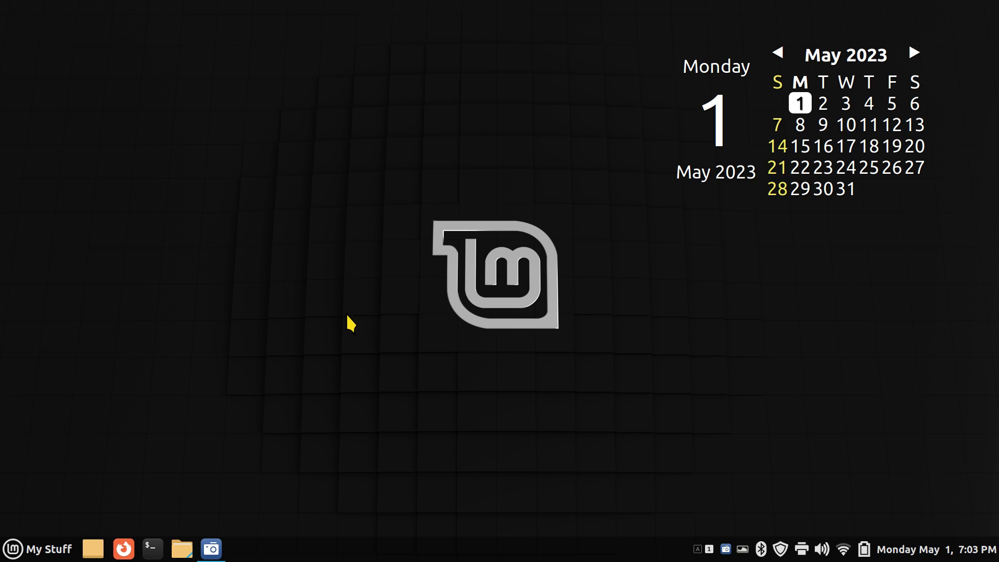
# Step: Create a desktop launcher named x that runs the command top in a terminal, declining to add it to the menu
pyautogui.rightClick(322, 250)
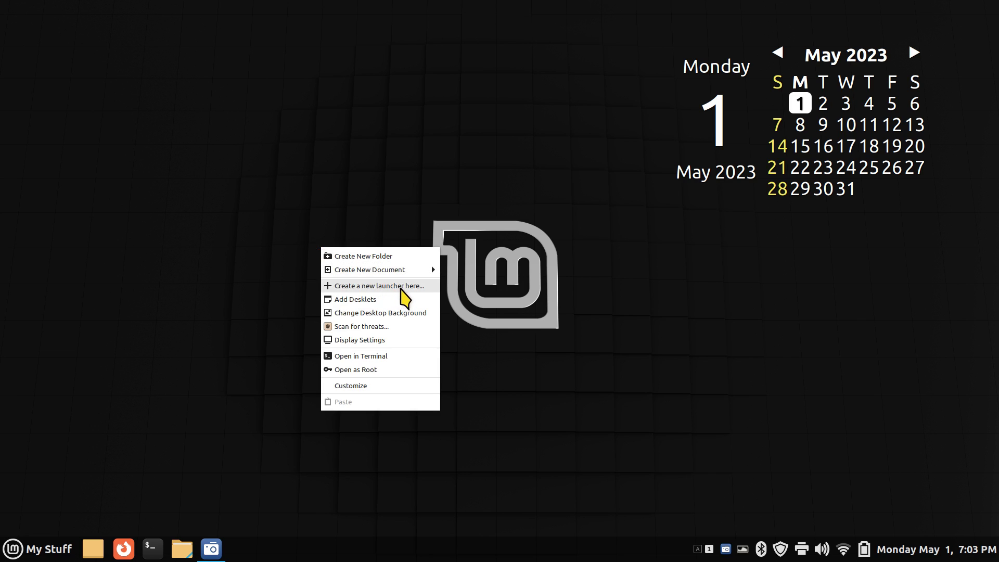
pyautogui.click(402, 287)
pyautogui.moveTo(432, 233); pyautogui.dragTo(424, 225)
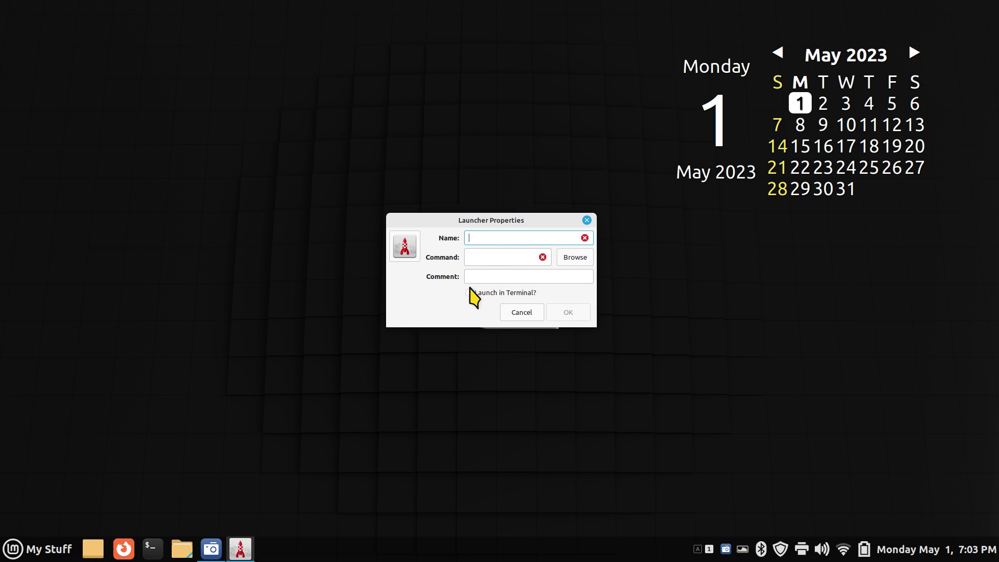
pyautogui.click(479, 257)
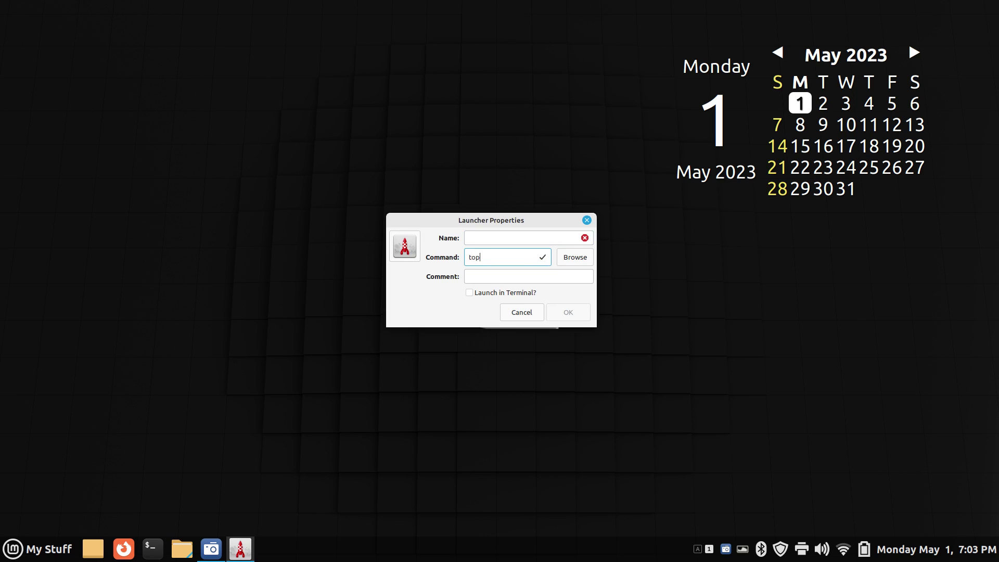
pyautogui.click(485, 238)
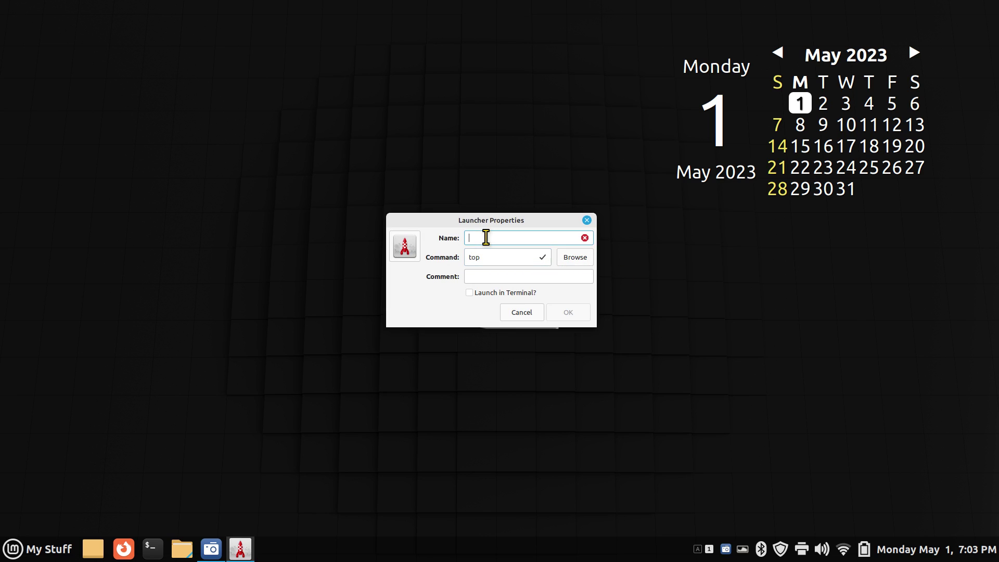
pyautogui.click(469, 293)
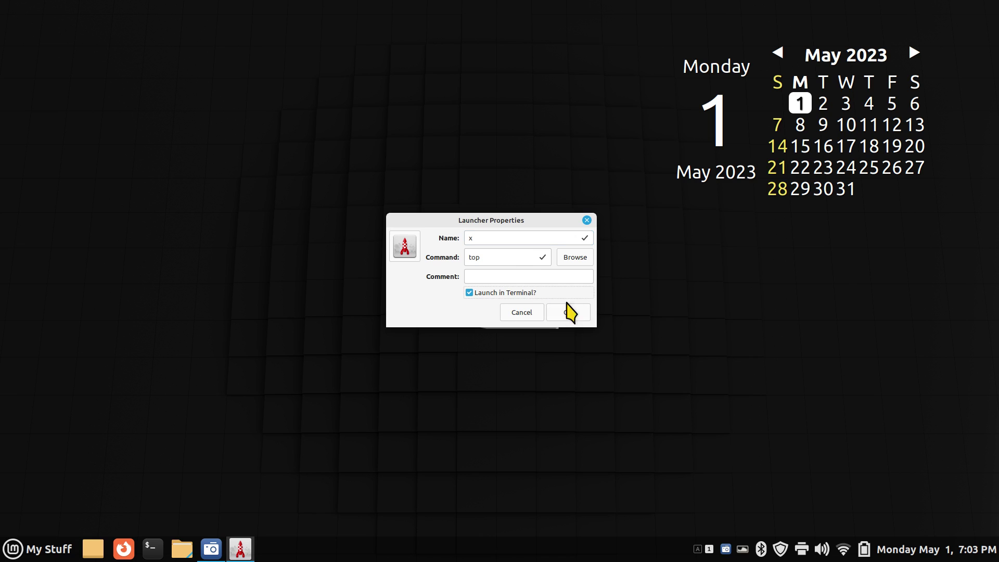
pyautogui.click(568, 313)
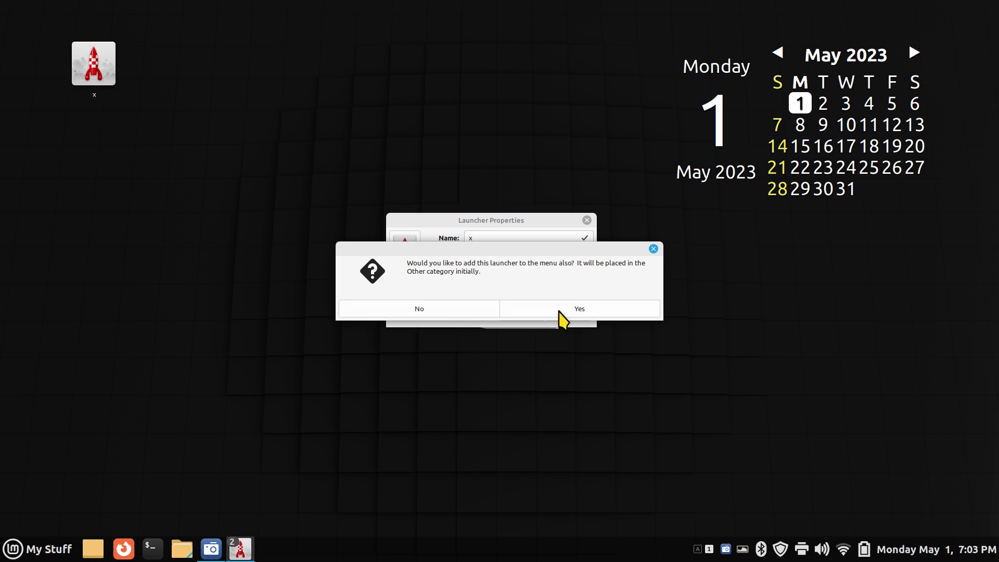
pyautogui.click(443, 309)
# Step: Test the x launcher by starting and quitting top, and delete the launcher from the desktop
pyautogui.doubleClick(107, 65)
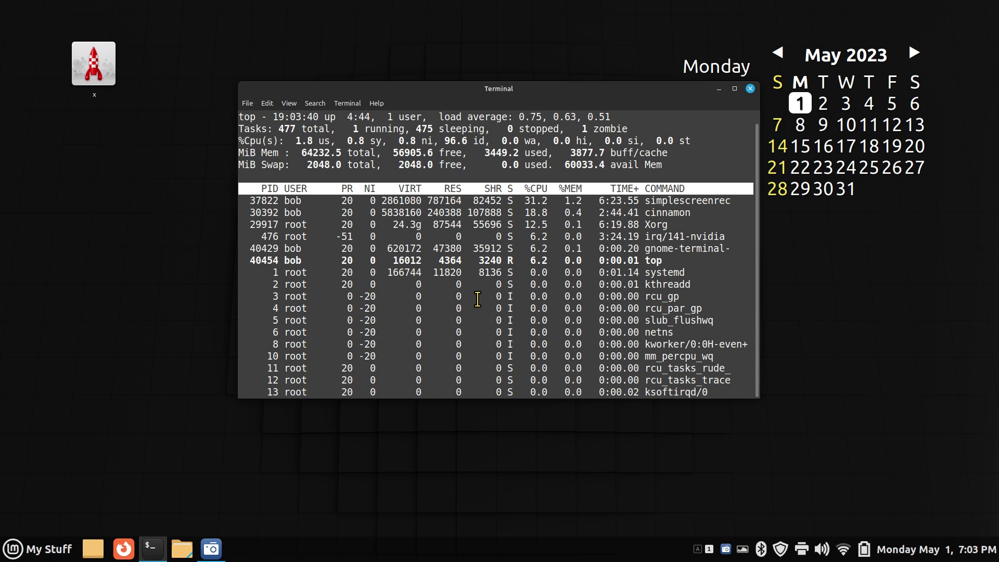
pyautogui.press('q')
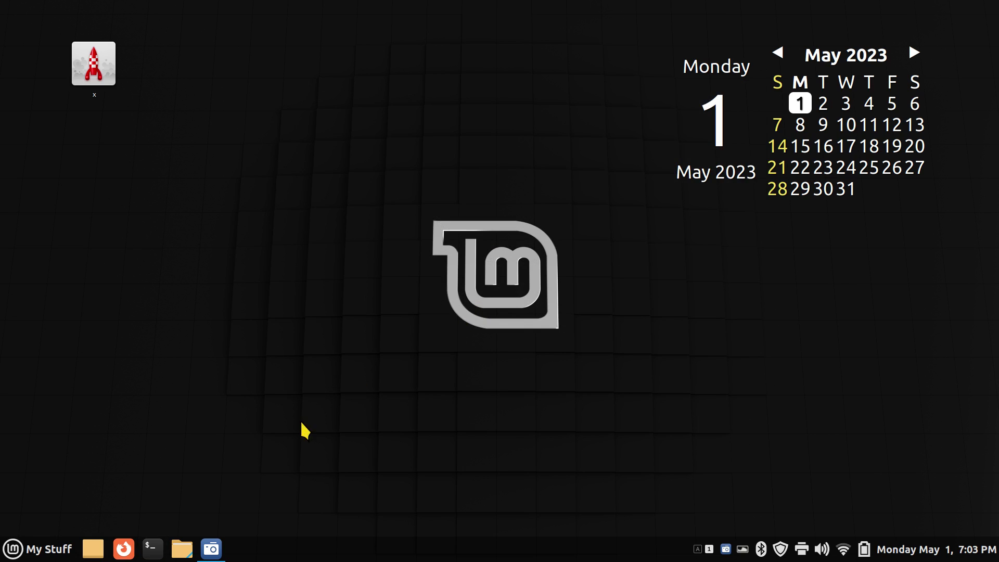
pyautogui.moveTo(152, 43); pyautogui.dragTo(61, 101)
pyautogui.press('Delete')
# Step: Open Software Manager, search for aisleriot and show the details of the Aisleriot system package
pyautogui.click(49, 549)
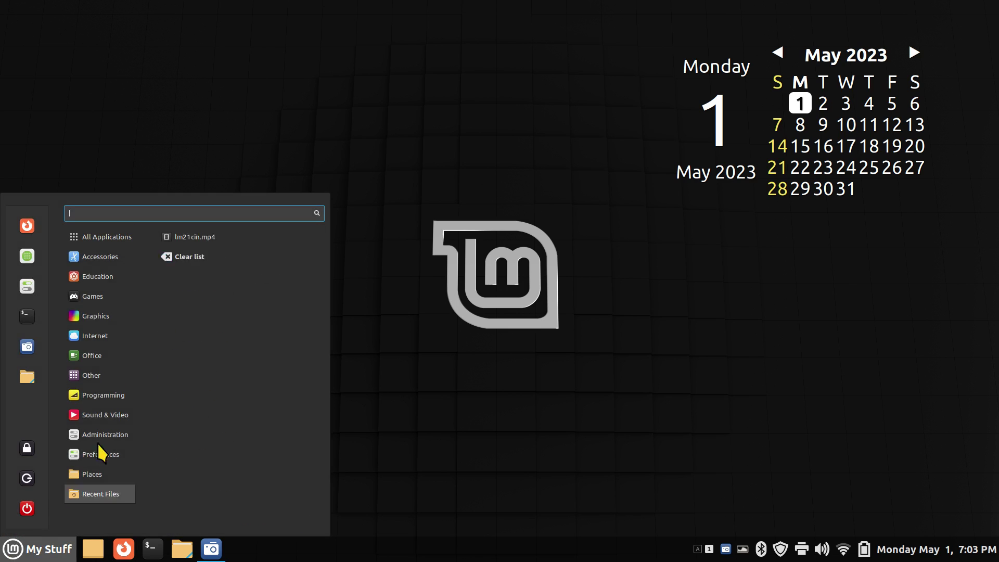
pyautogui.click(28, 260)
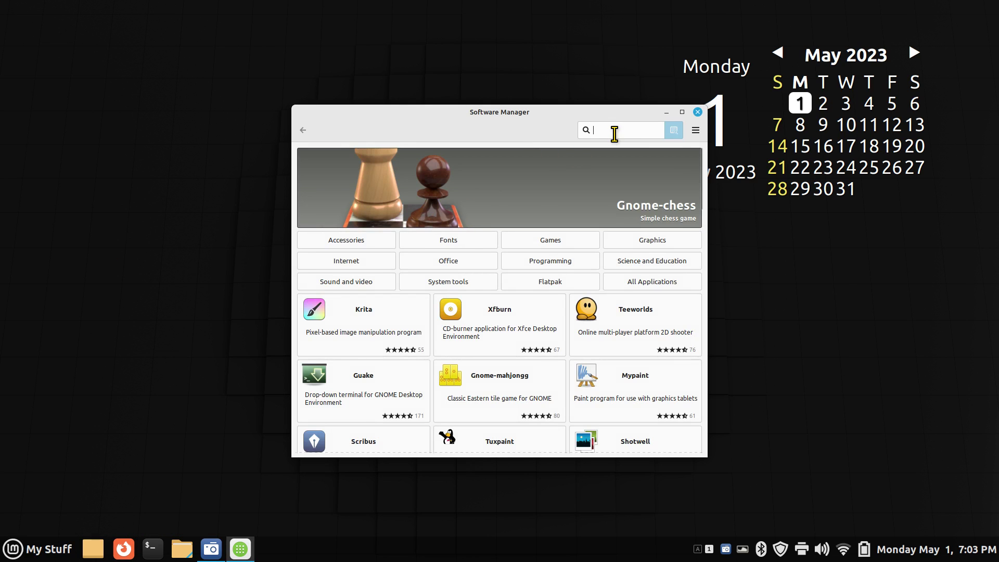
pyautogui.rightClick(615, 131)
pyautogui.click(653, 166)
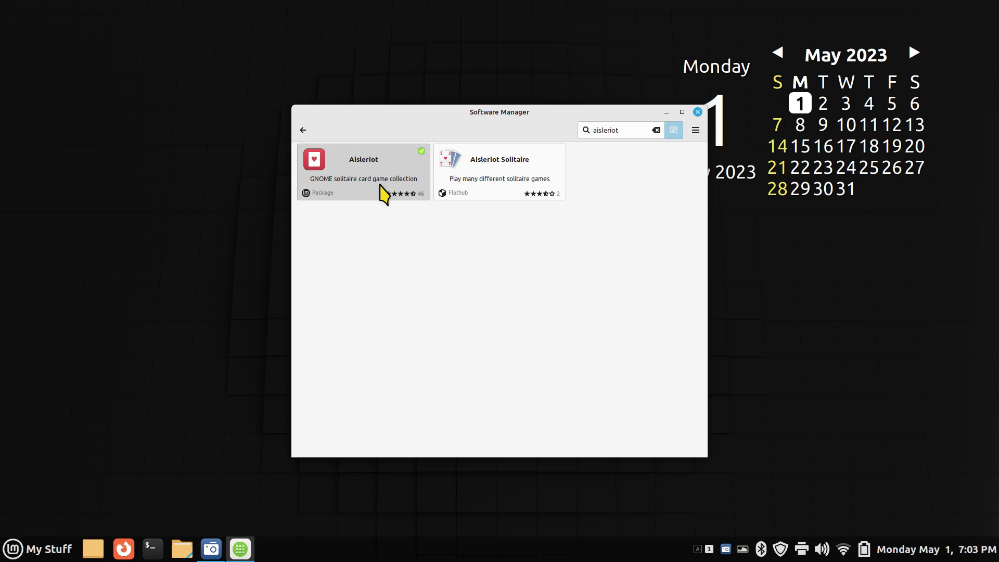
pyautogui.click(378, 187)
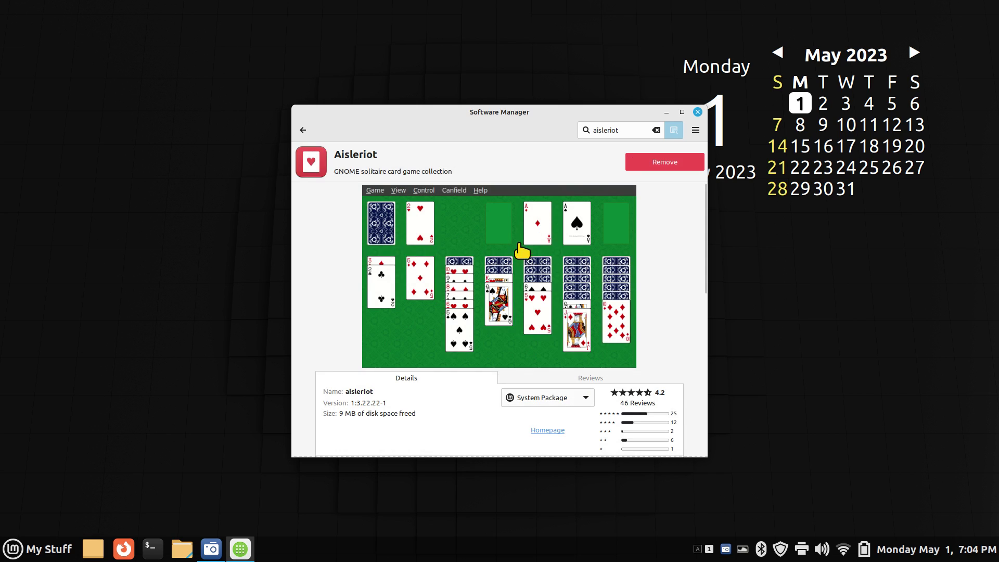
# Step: View the Flatpak (Flathub) version of Aisleriot and return to the System Package version
pyautogui.click(557, 400)
pyautogui.click(549, 417)
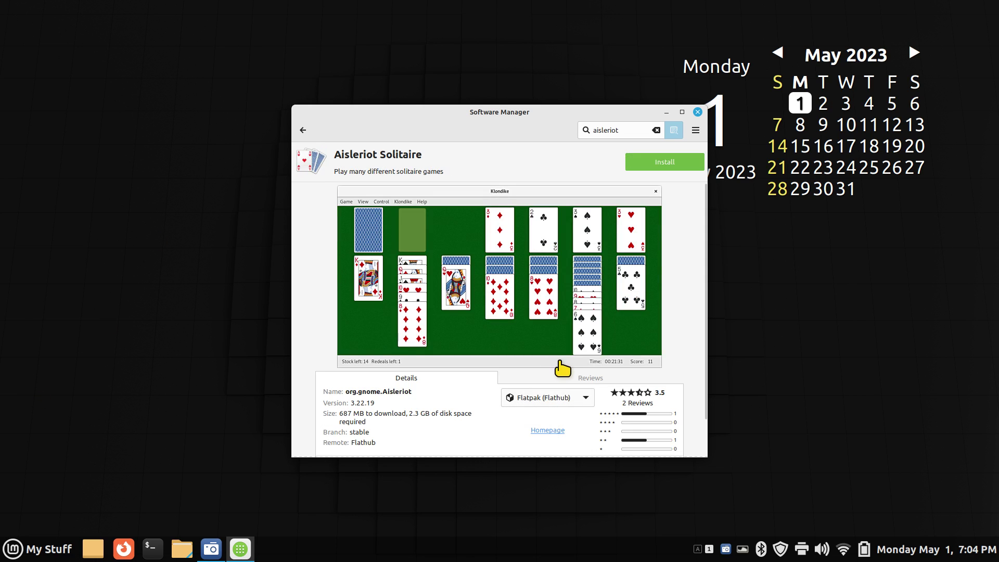
pyautogui.click(553, 400)
pyautogui.click(558, 383)
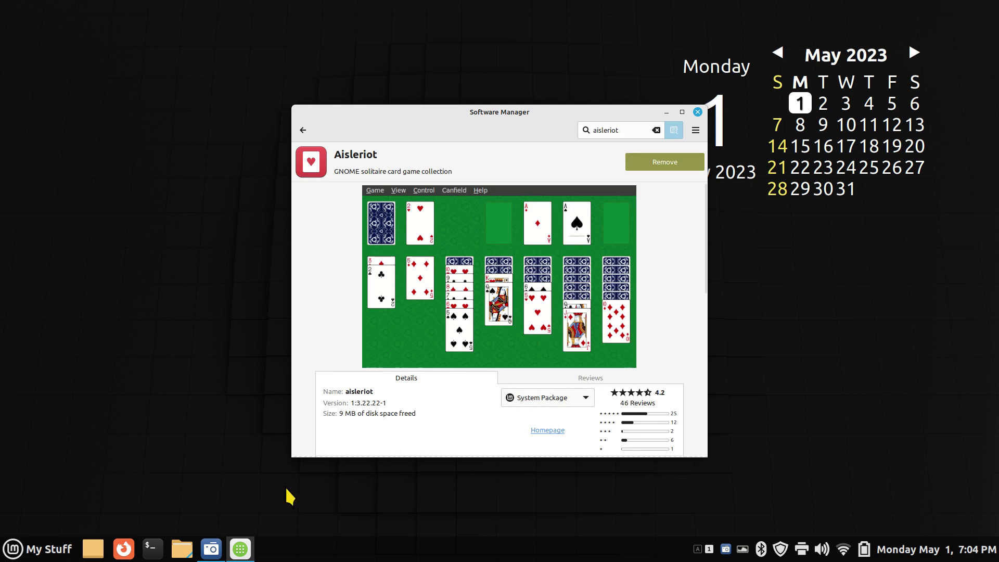
# Step: Switch to Synaptic Package Manager, authenticating with the account password
pyautogui.click(41, 551)
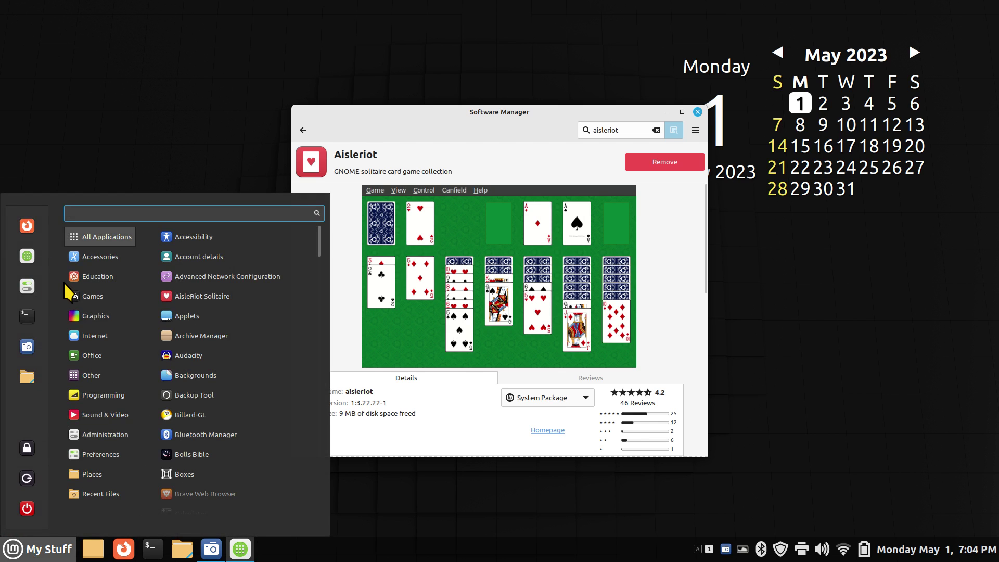
pyautogui.write('sy')
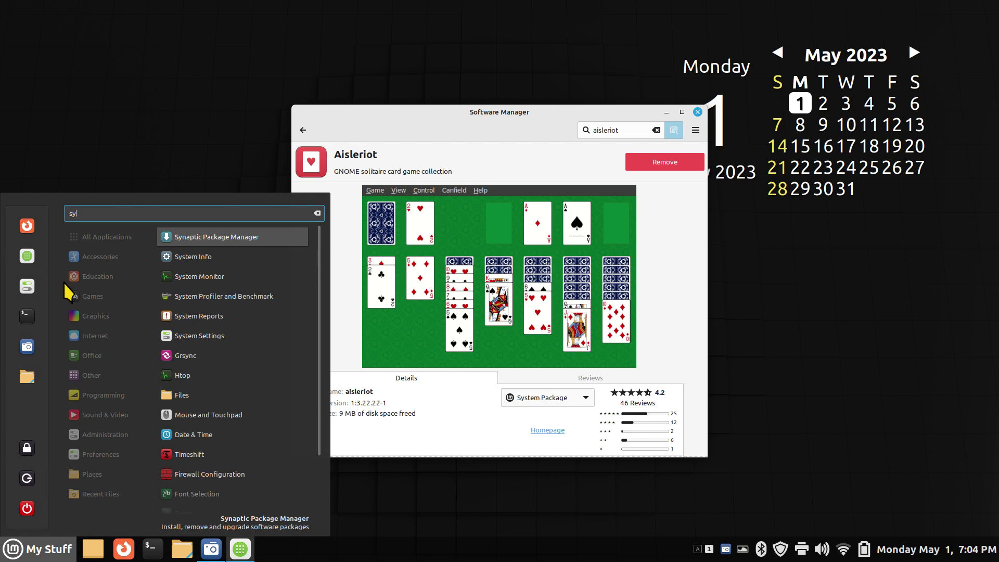
pyautogui.click(223, 232)
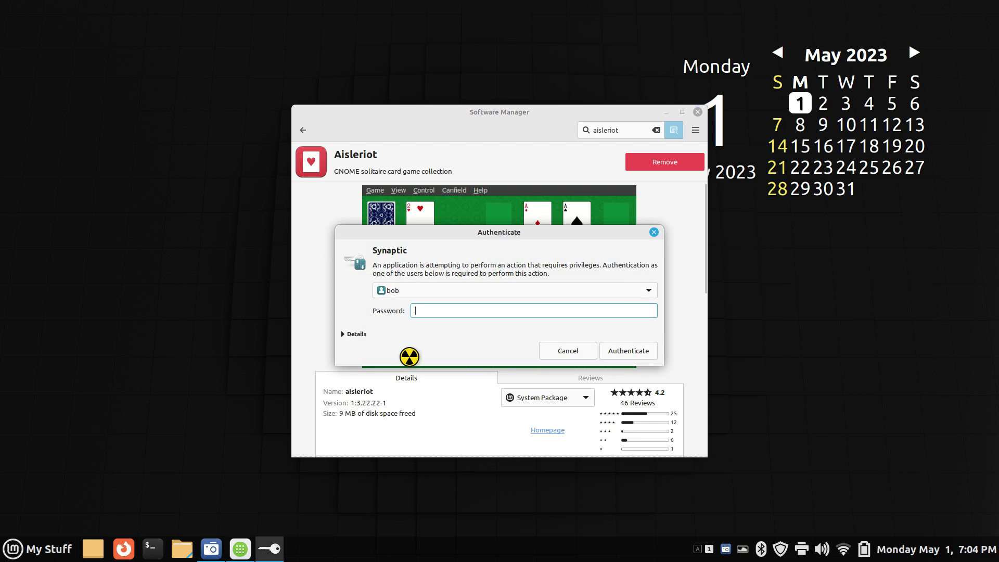
pyautogui.press('Return')
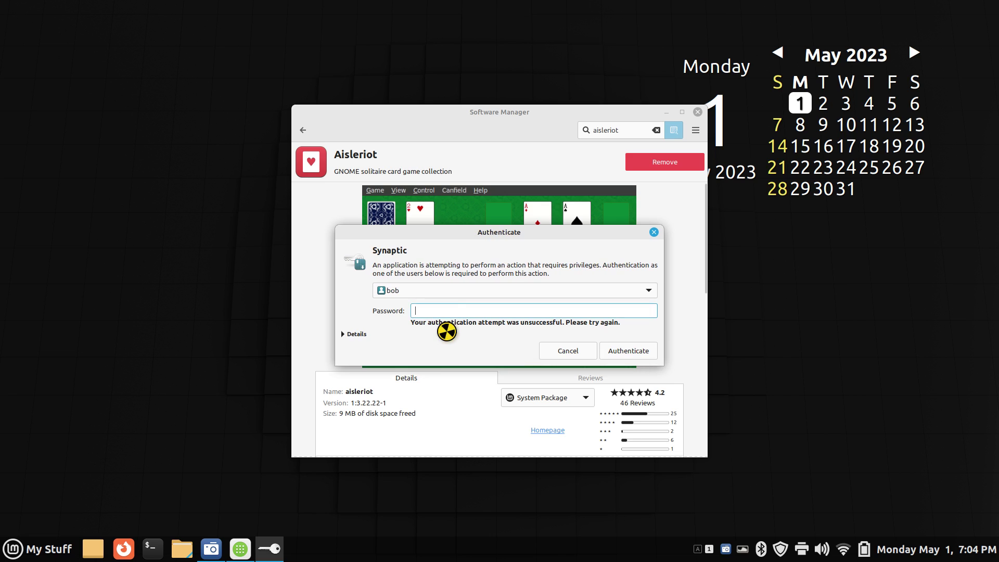
pyautogui.write('••••••••')
pyautogui.press('Return')
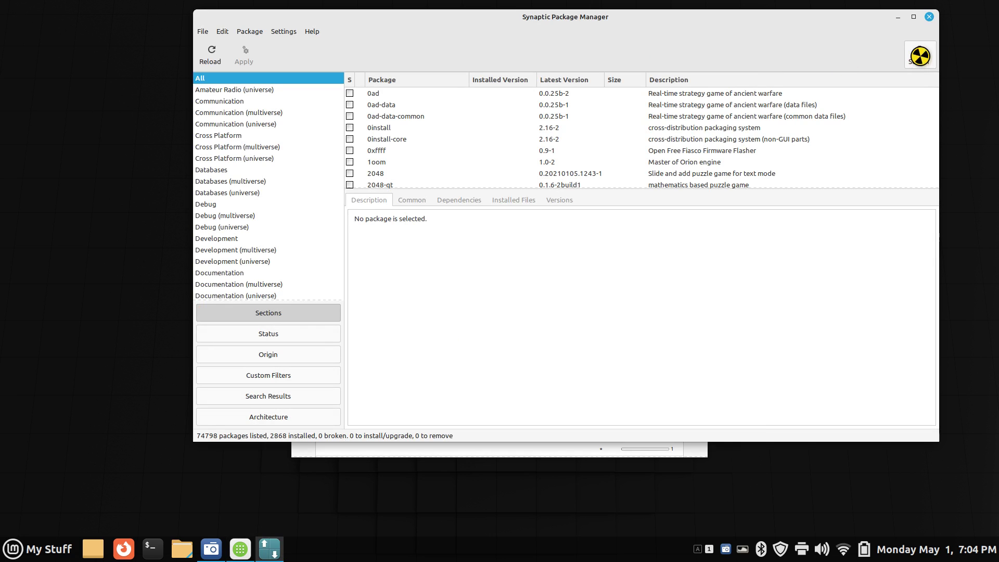
# Step: Search Synaptic for aisleriot, select the package and display its screenshot
pyautogui.click(920, 52)
pyautogui.rightClick(562, 224)
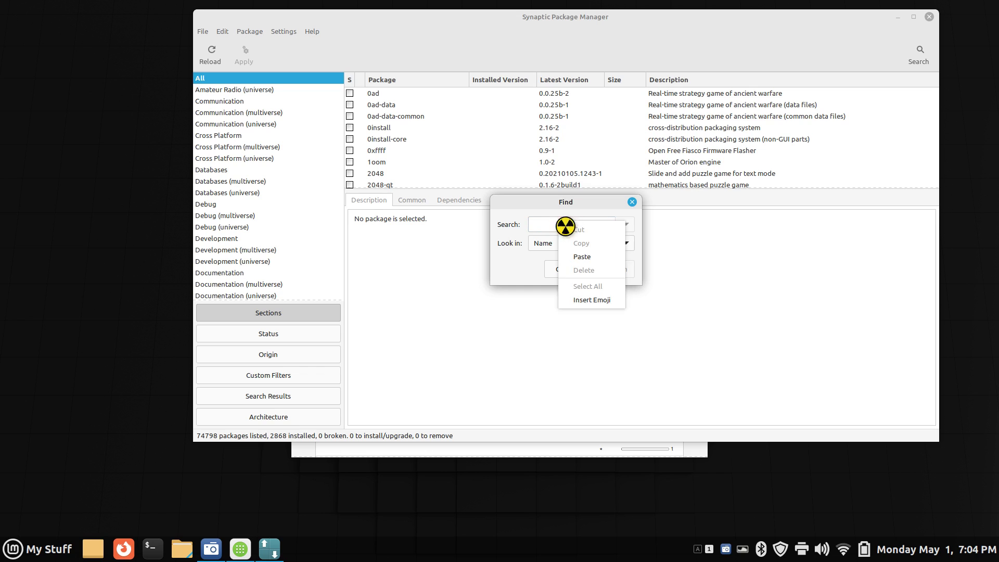
pyautogui.click(581, 257)
pyautogui.click(620, 269)
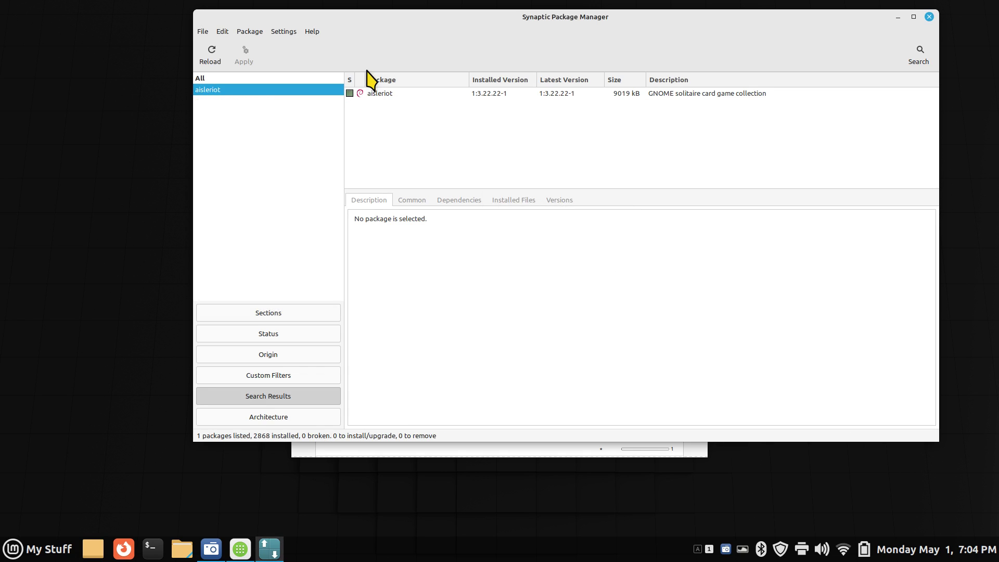
pyautogui.click(380, 94)
pyautogui.click(391, 238)
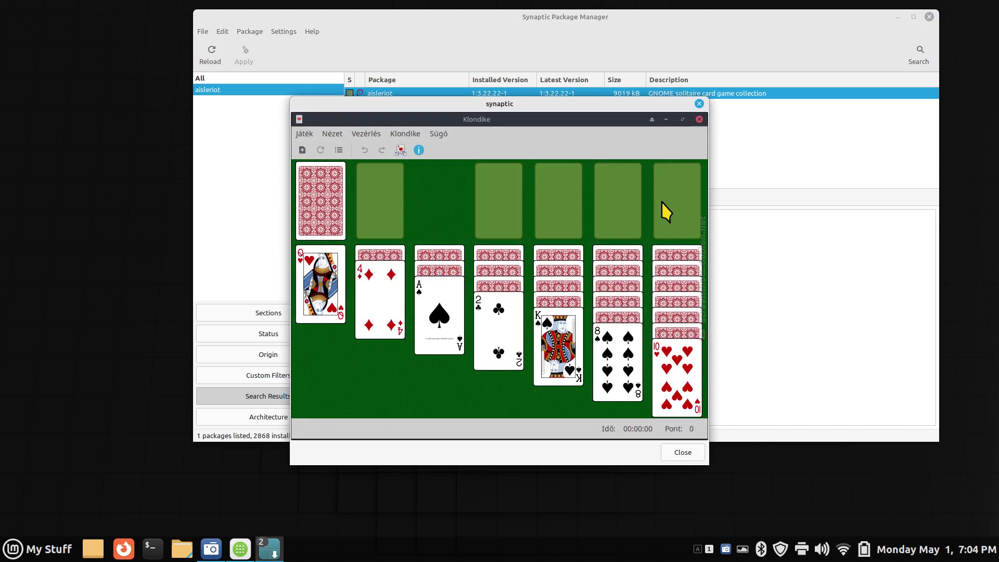
# Step: Minimize the main Synaptic window and place the screenshot window and Software Manager side by side
pyautogui.click(929, 22)
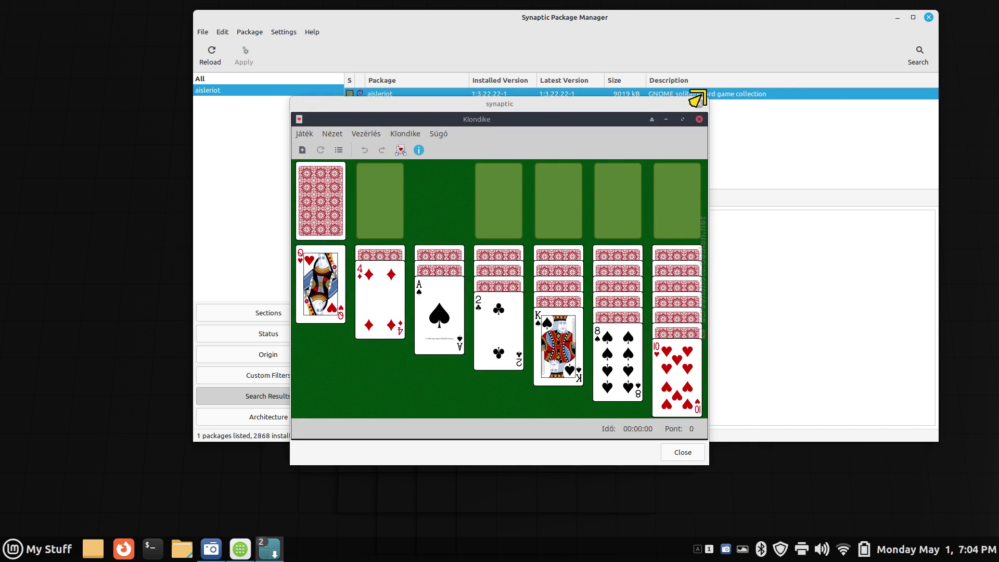
pyautogui.click(897, 17)
pyautogui.moveTo(647, 105); pyautogui.dragTo(902, 72)
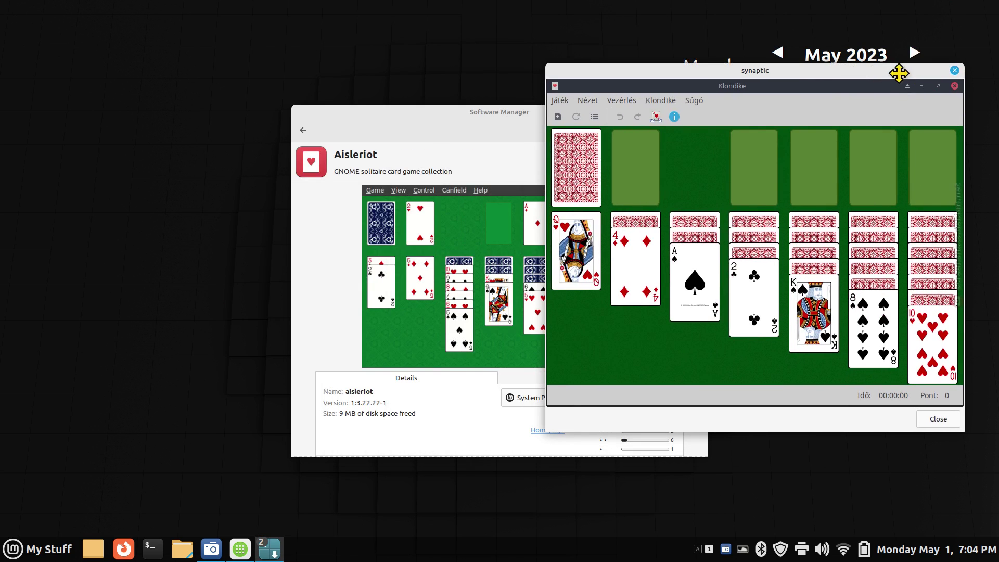
pyautogui.click(458, 123)
pyautogui.moveTo(458, 124); pyautogui.dragTo(243, 97)
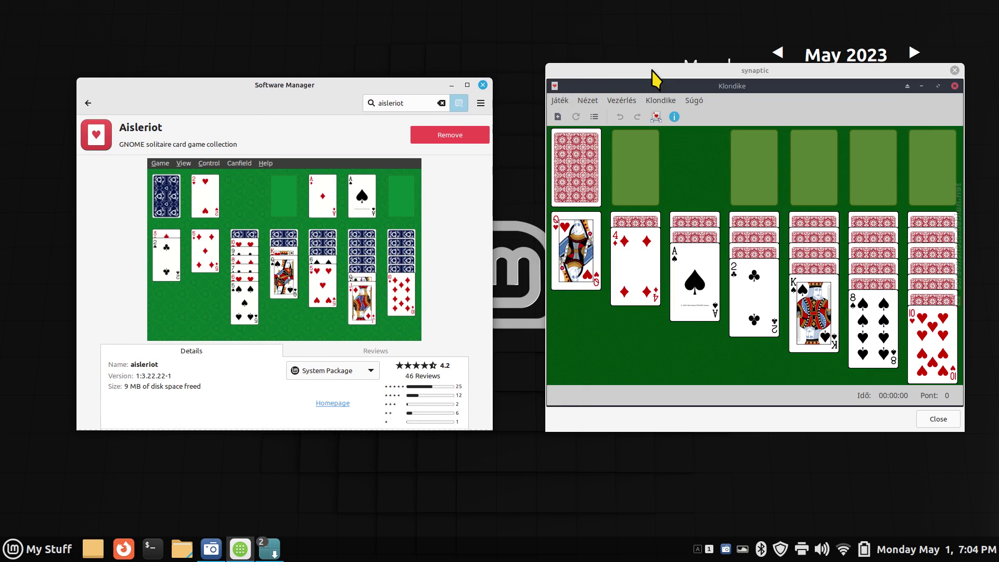
pyautogui.moveTo(652, 71); pyautogui.dragTo(619, 84)
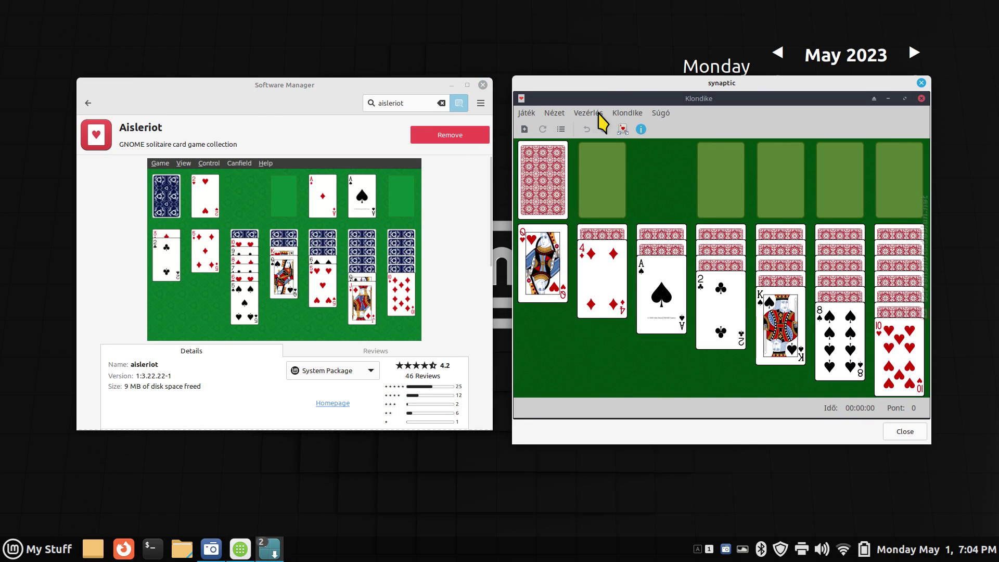
# Step: View the Flatpak (Flathub) version of Aisleriot beside the screenshot, and close Software Manager and the screenshot window
pyautogui.click(352, 371)
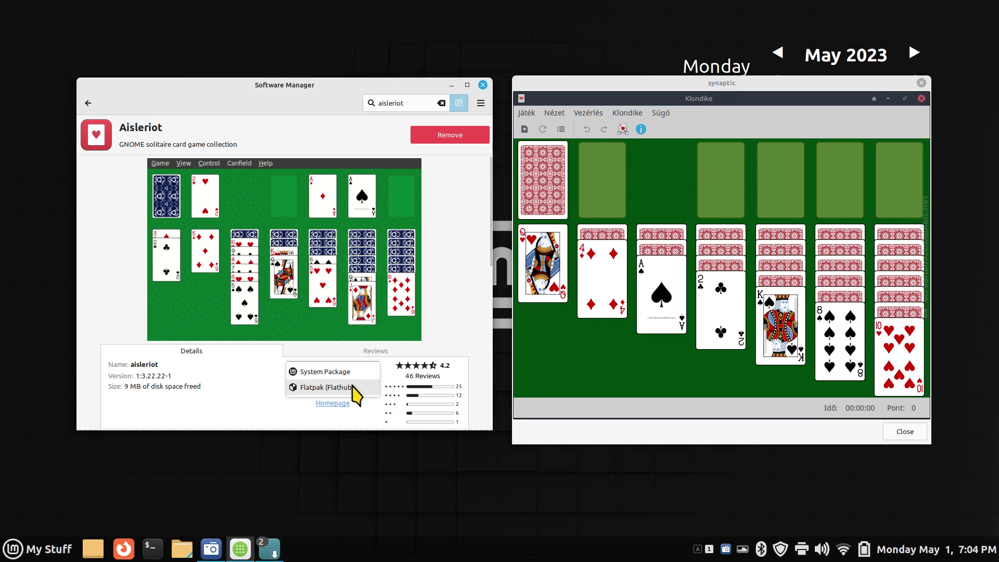
pyautogui.click(341, 387)
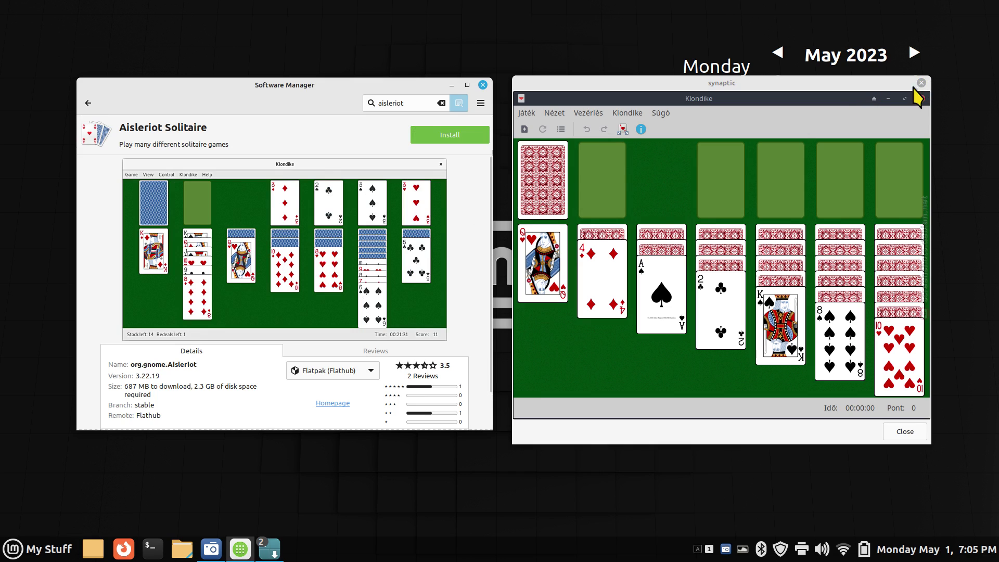
pyautogui.click(484, 85)
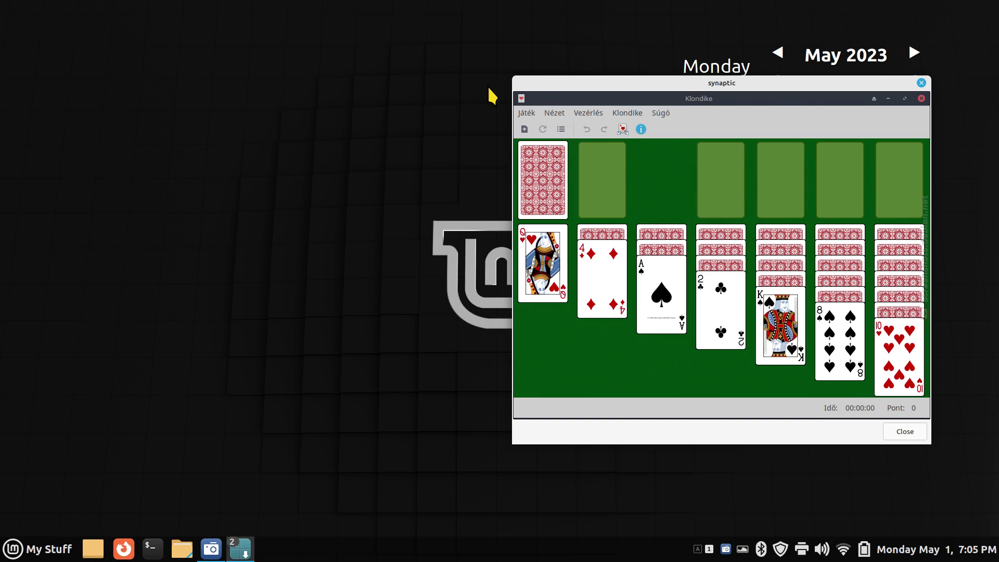
pyautogui.click(920, 83)
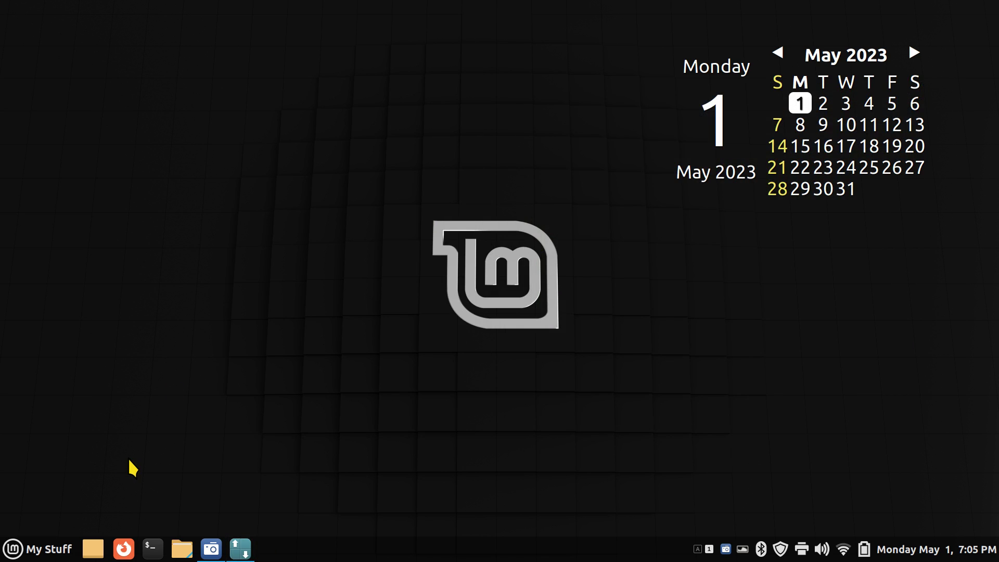
# Step: Restore Synaptic, view the aisleriot package's dependencies and installed files, and quit Synaptic
pyautogui.click(244, 549)
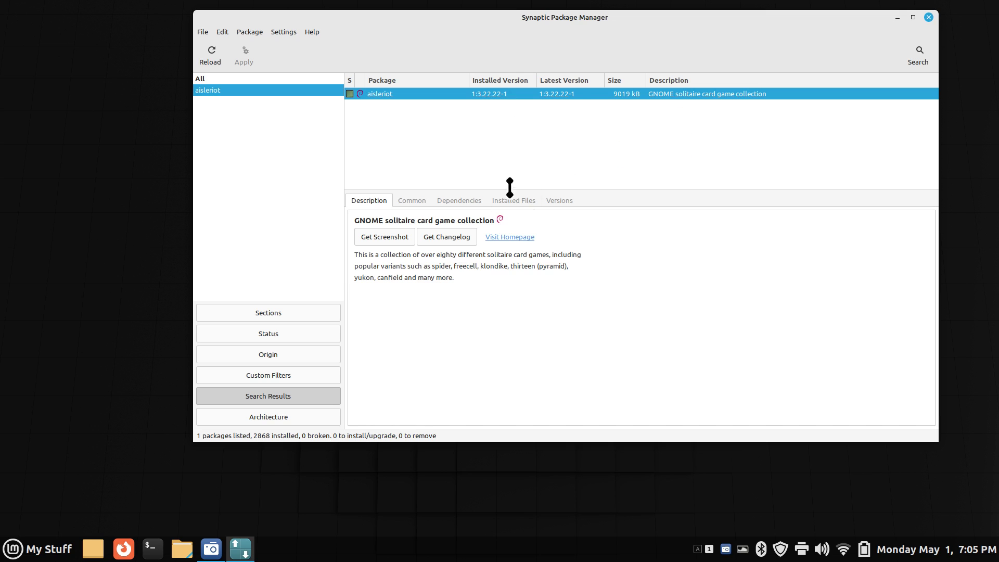
pyautogui.click(468, 201)
pyautogui.click(513, 201)
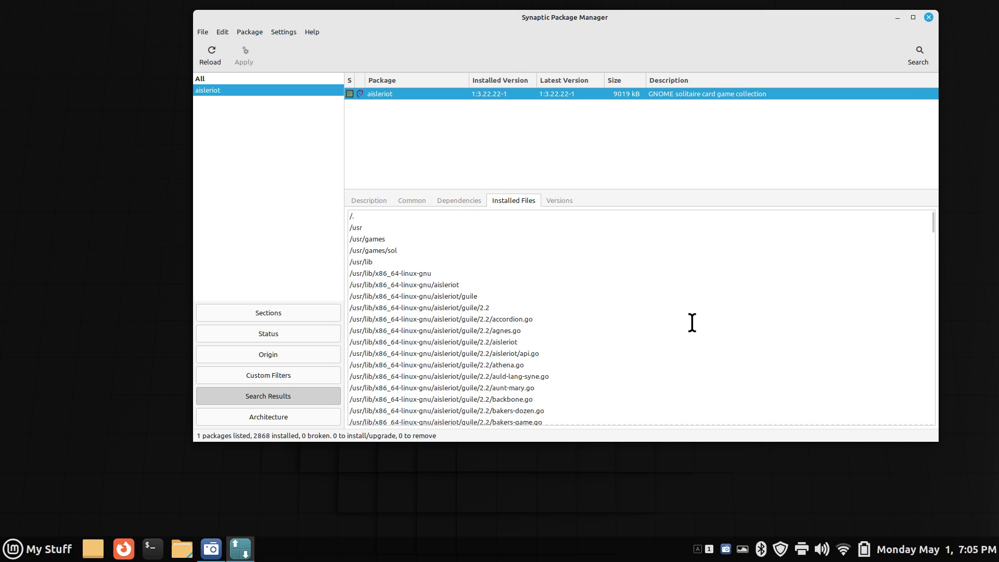
pyautogui.hotkey('ctrl', 'q')
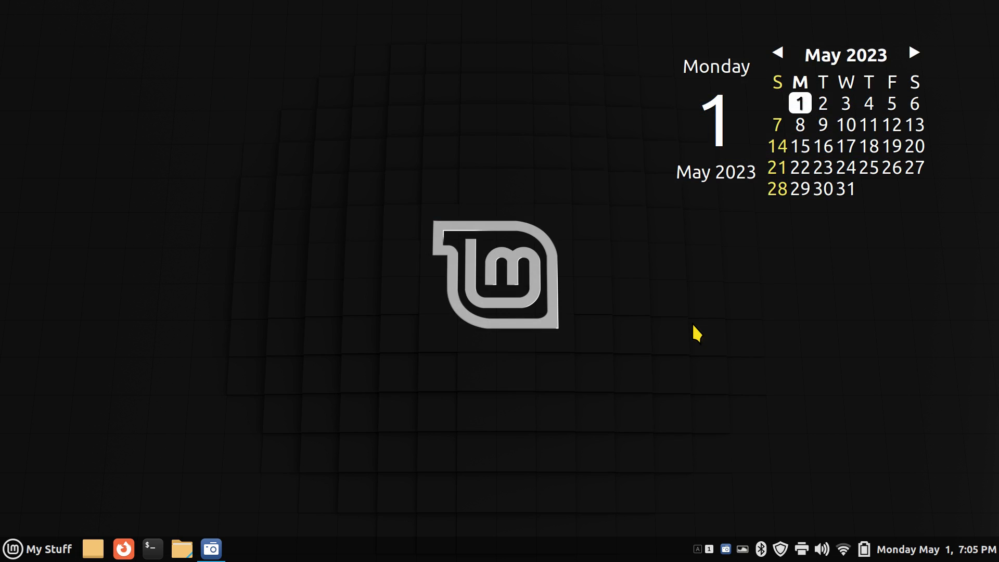